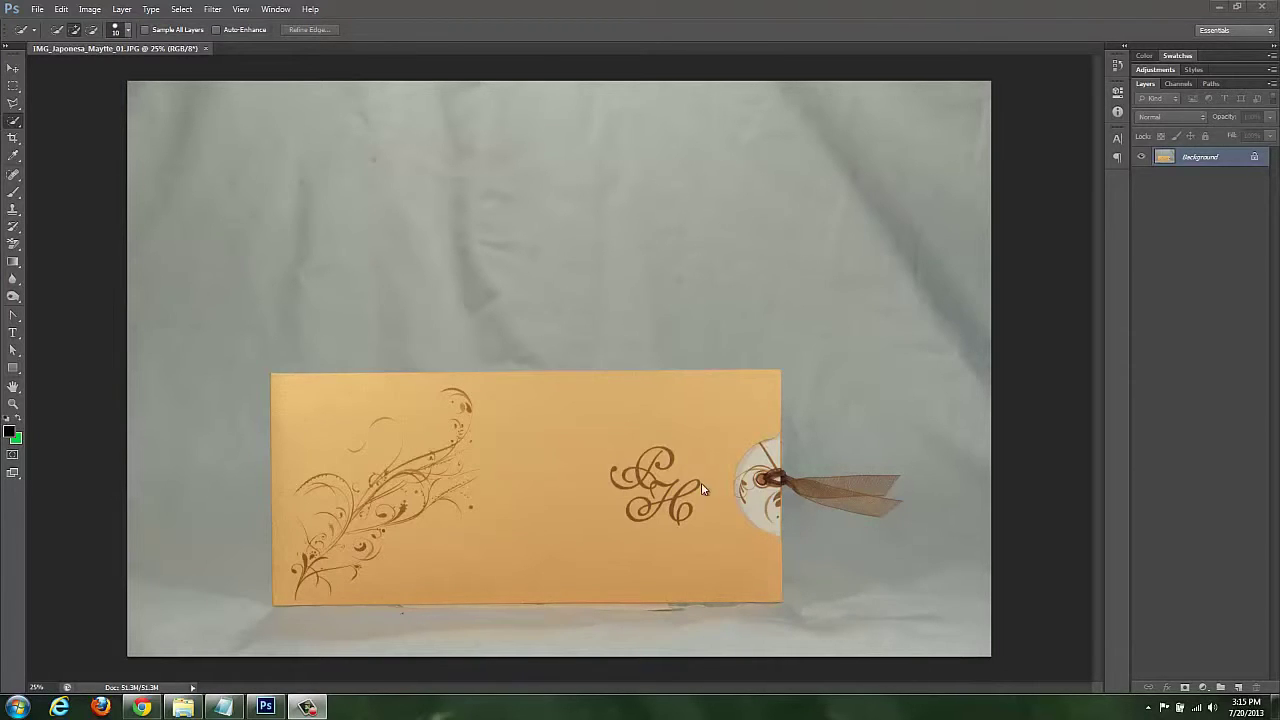
Step: Select the Move tool for working on the invitation photo's layers
click(12, 70)
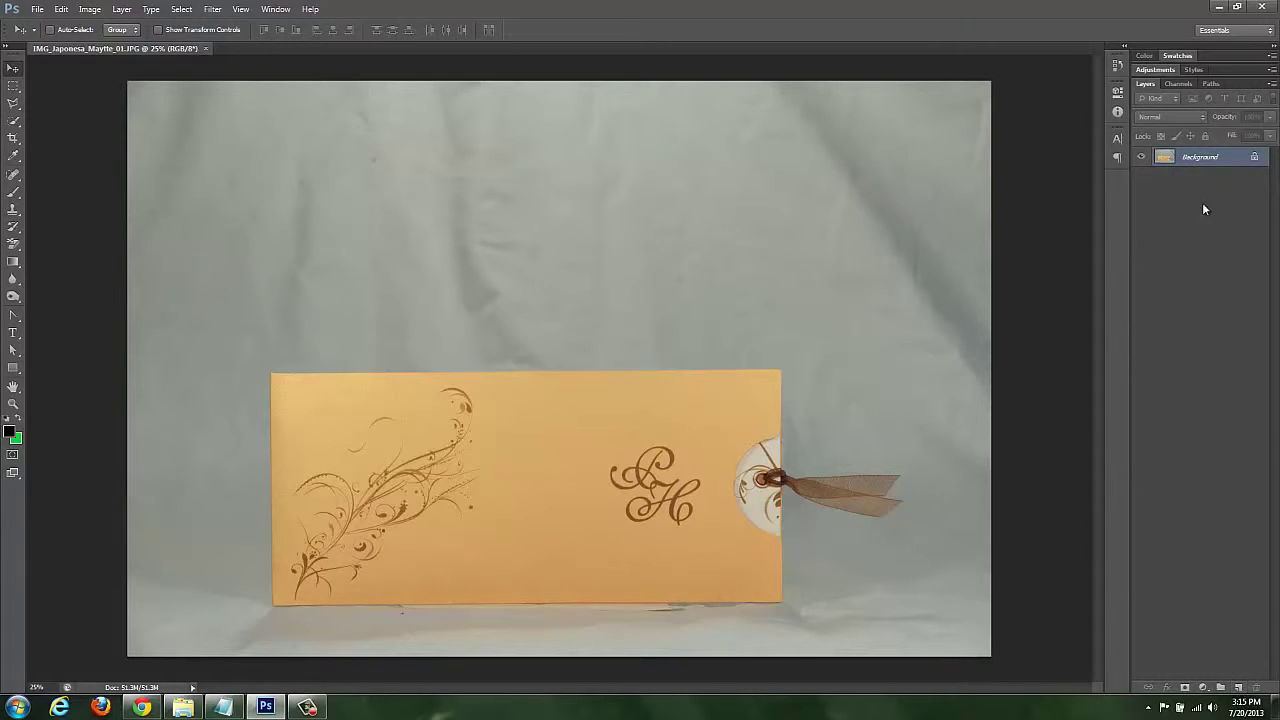
Step: Duplicate Background into a hidden layer named 'tarjeta', then reselect the Background layer
drag(1210, 161, 1235, 686)
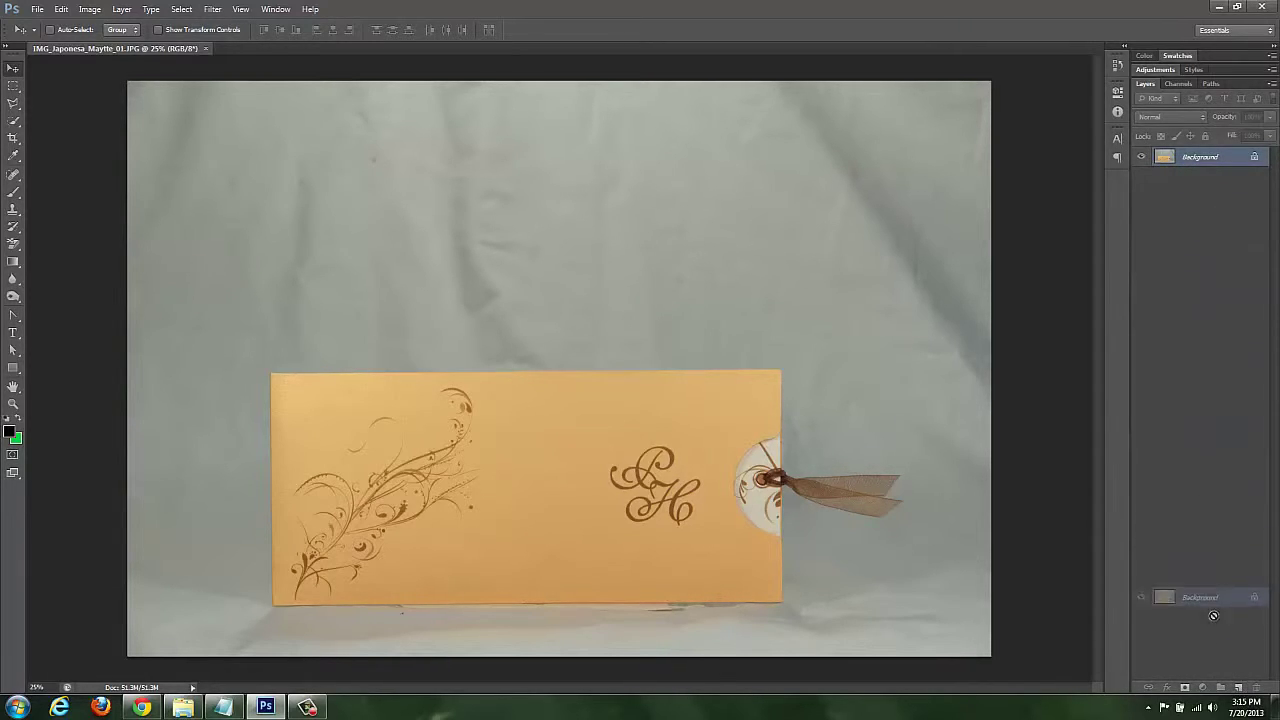
drag(1236, 686, 1236, 686)
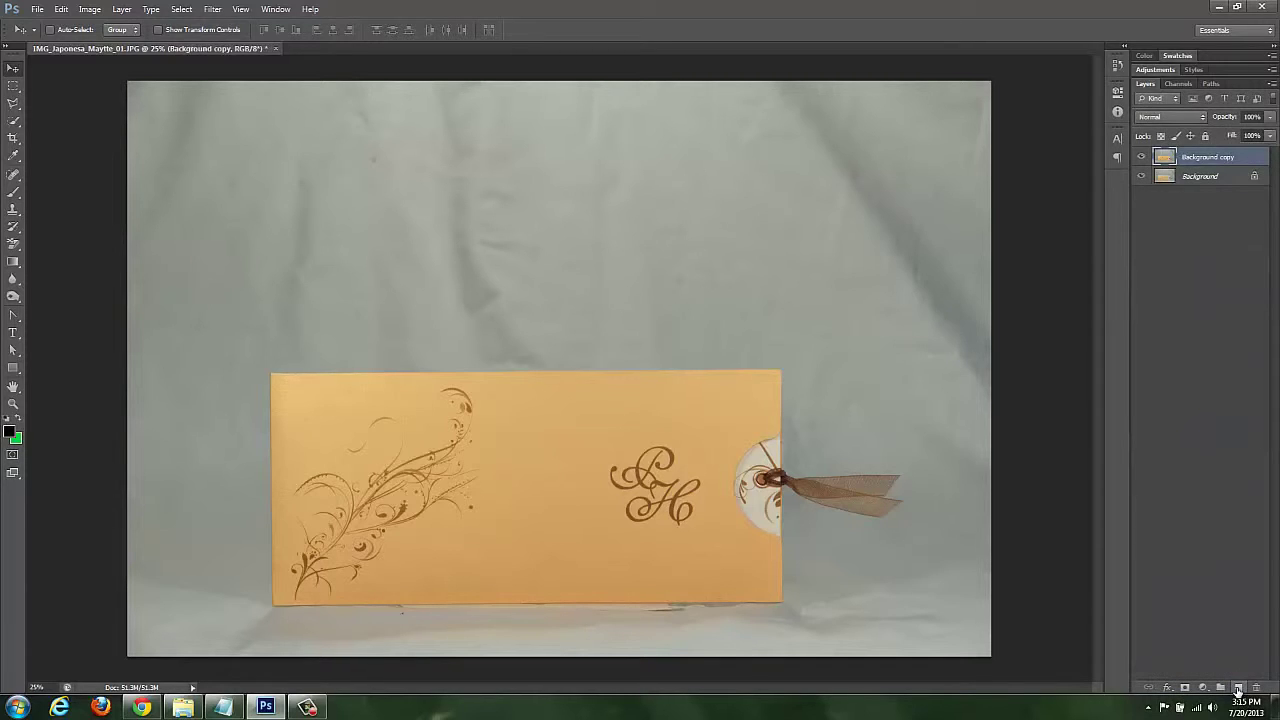
click(1172, 177)
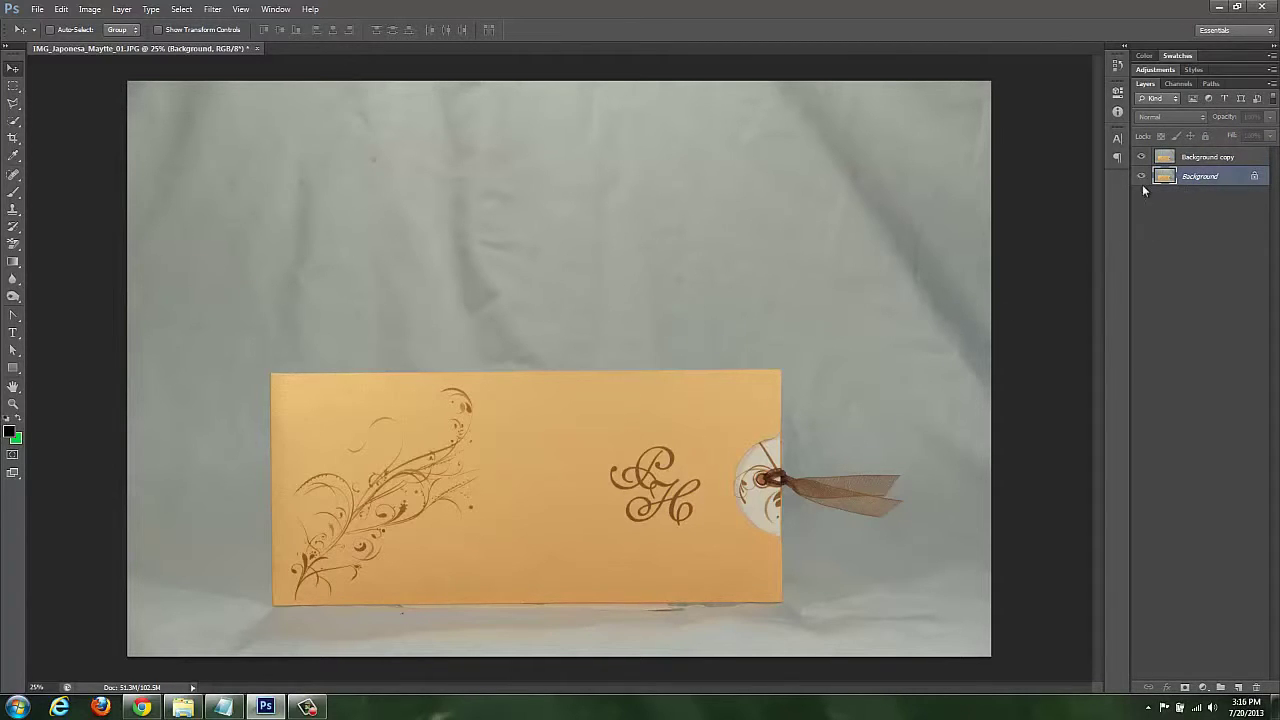
click(1142, 158)
double_click(1210, 157)
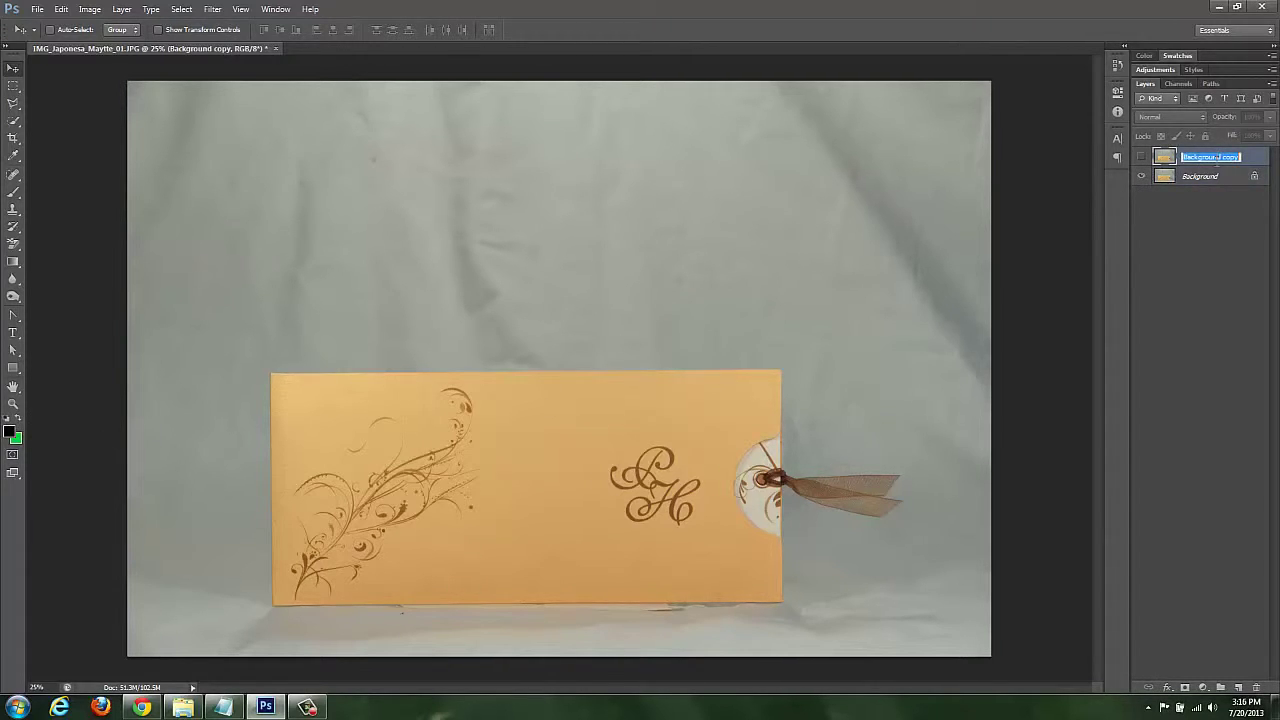
text(tarjeta)
key(Return)
click(1197, 176)
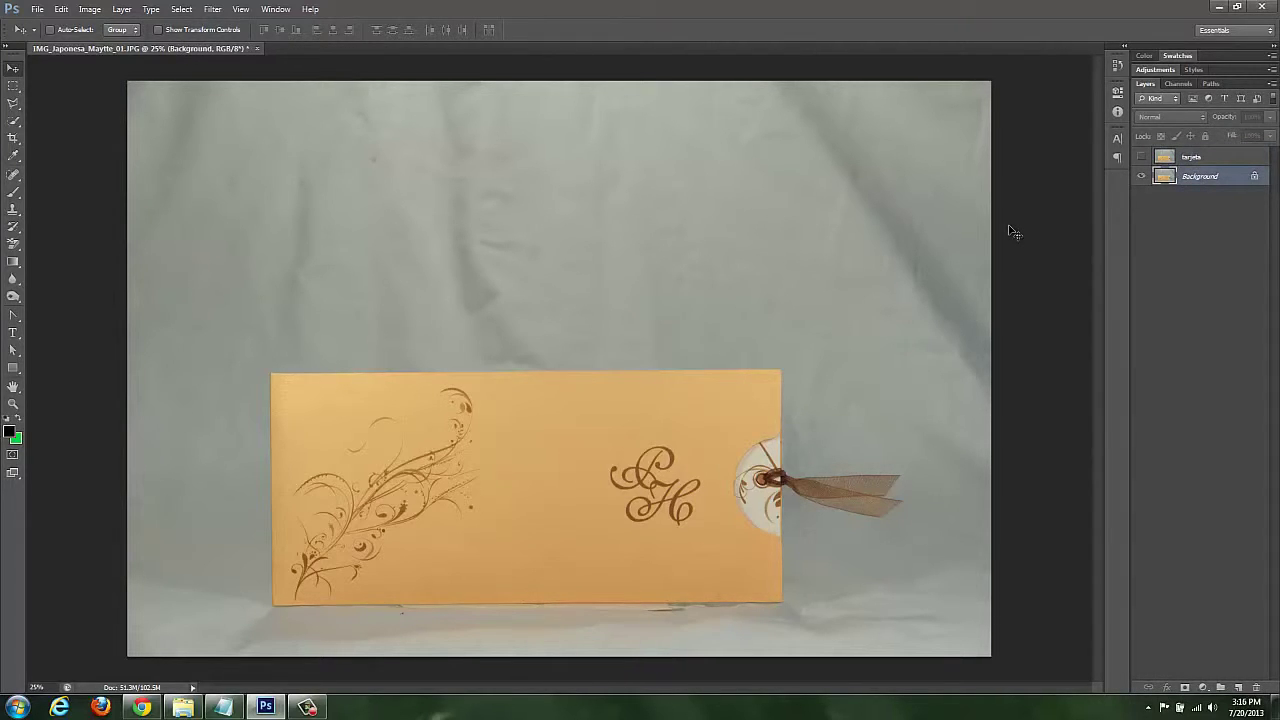
Step: Fill Background with the green background colour, then make tarjeta visible and active
click(61, 9)
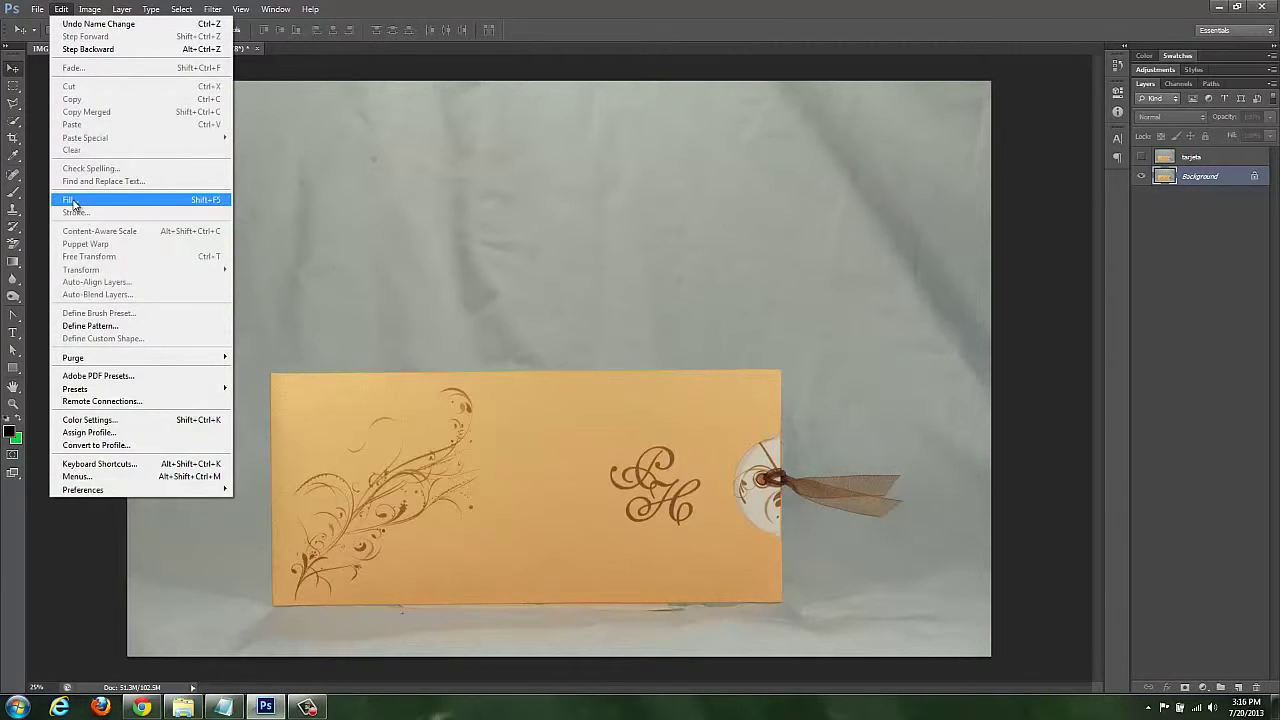
click(74, 200)
click(660, 219)
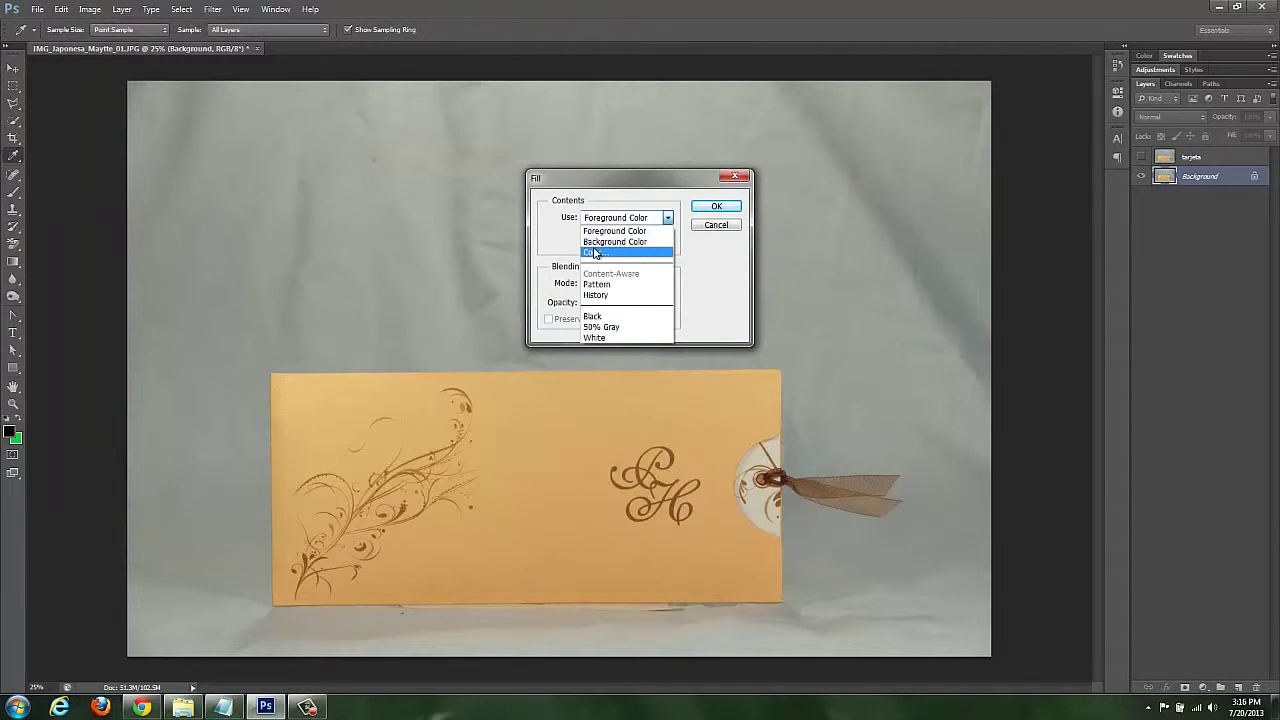
click(600, 241)
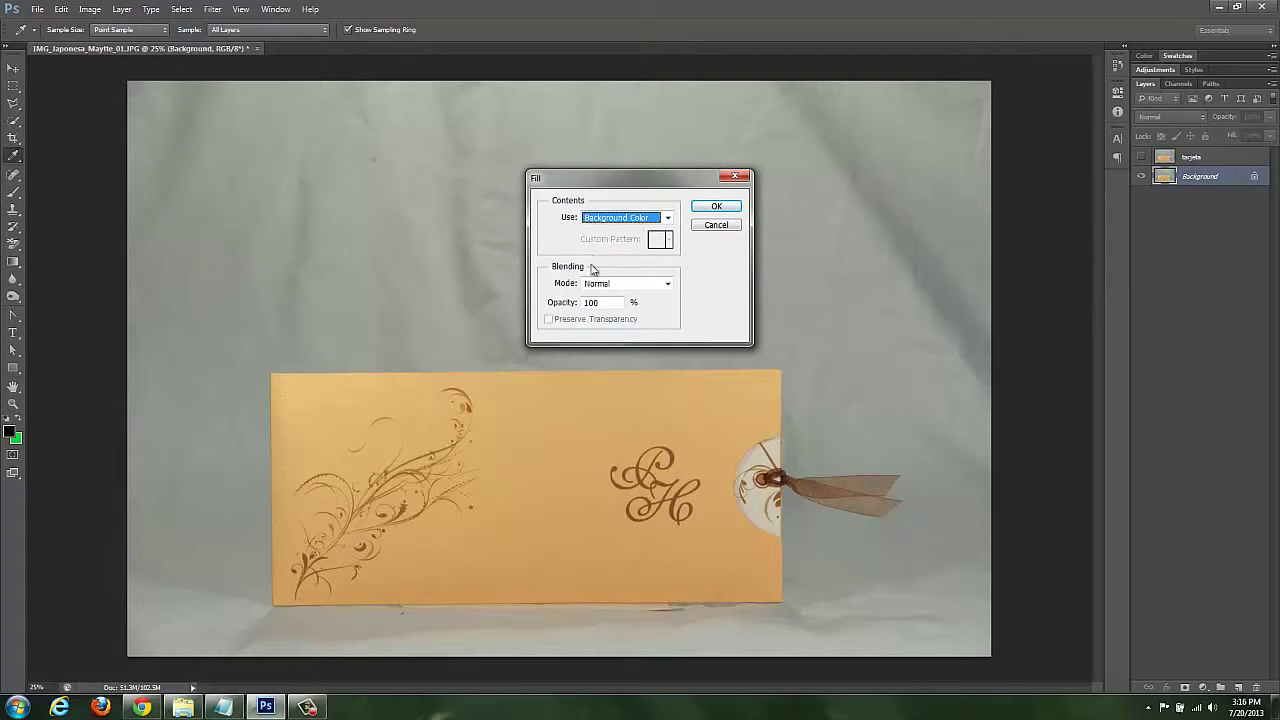
click(707, 208)
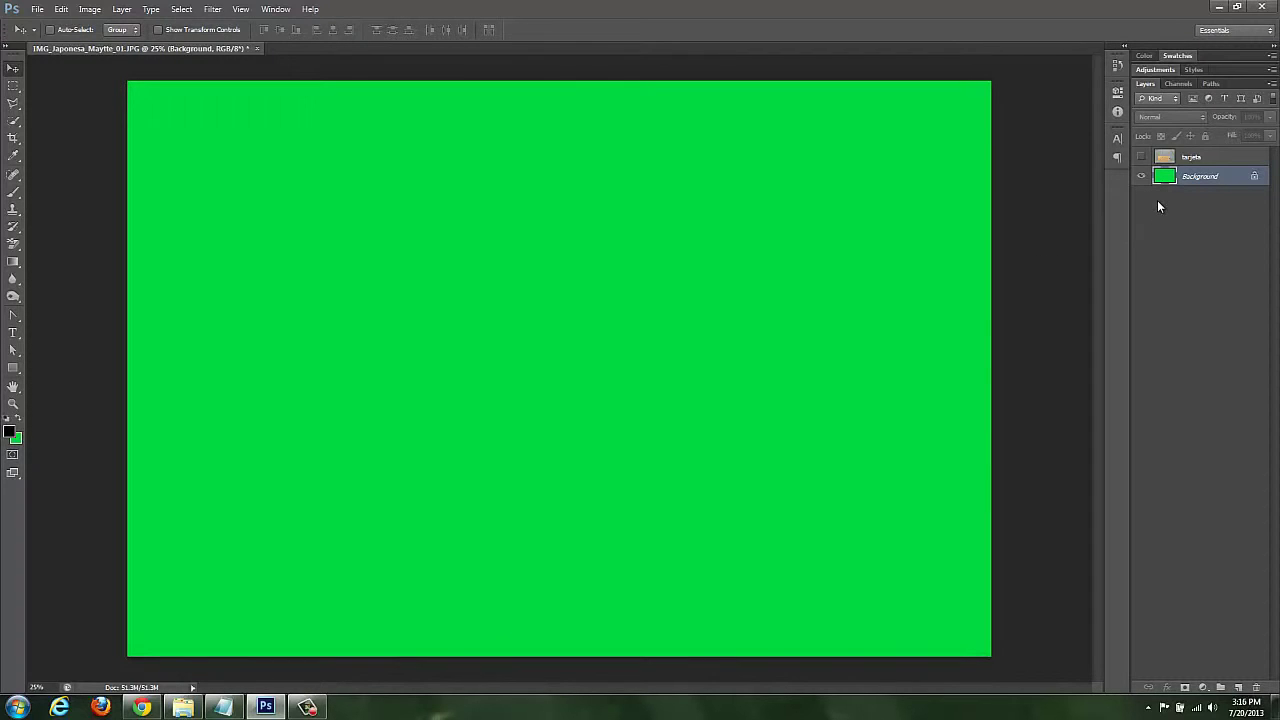
click(1141, 156)
click(1193, 158)
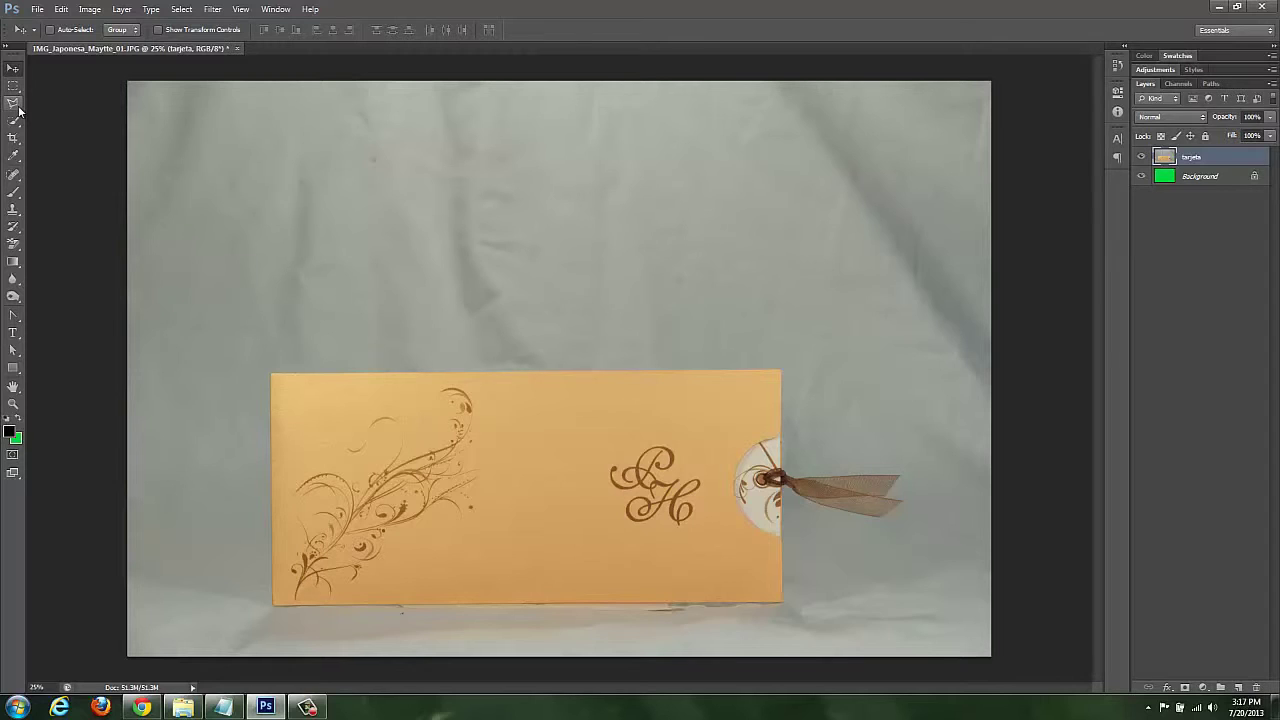
Step: Switch to the Polygonal Lasso, zoom in twice, and set the first point on the card's top edge
drag(15, 104, 56, 120)
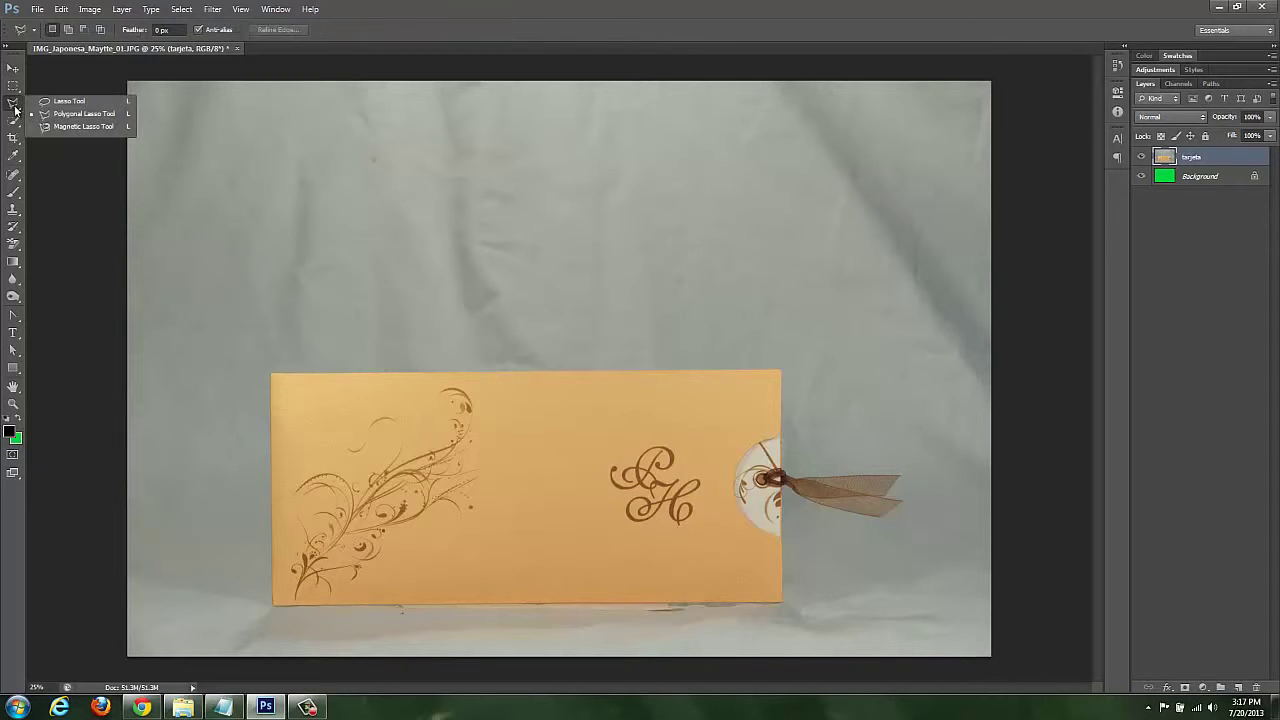
click(73, 114)
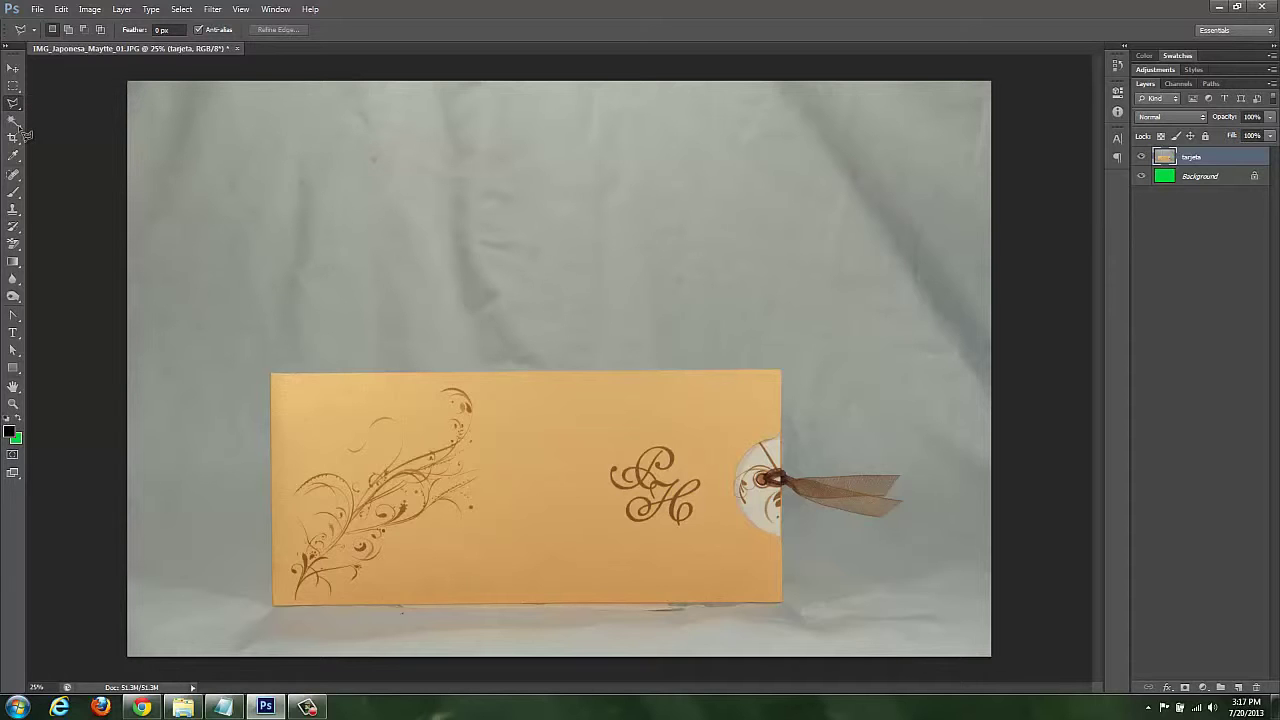
key(ctrl+plus)
key(ctrl+plus)
key(ctrl+plus)
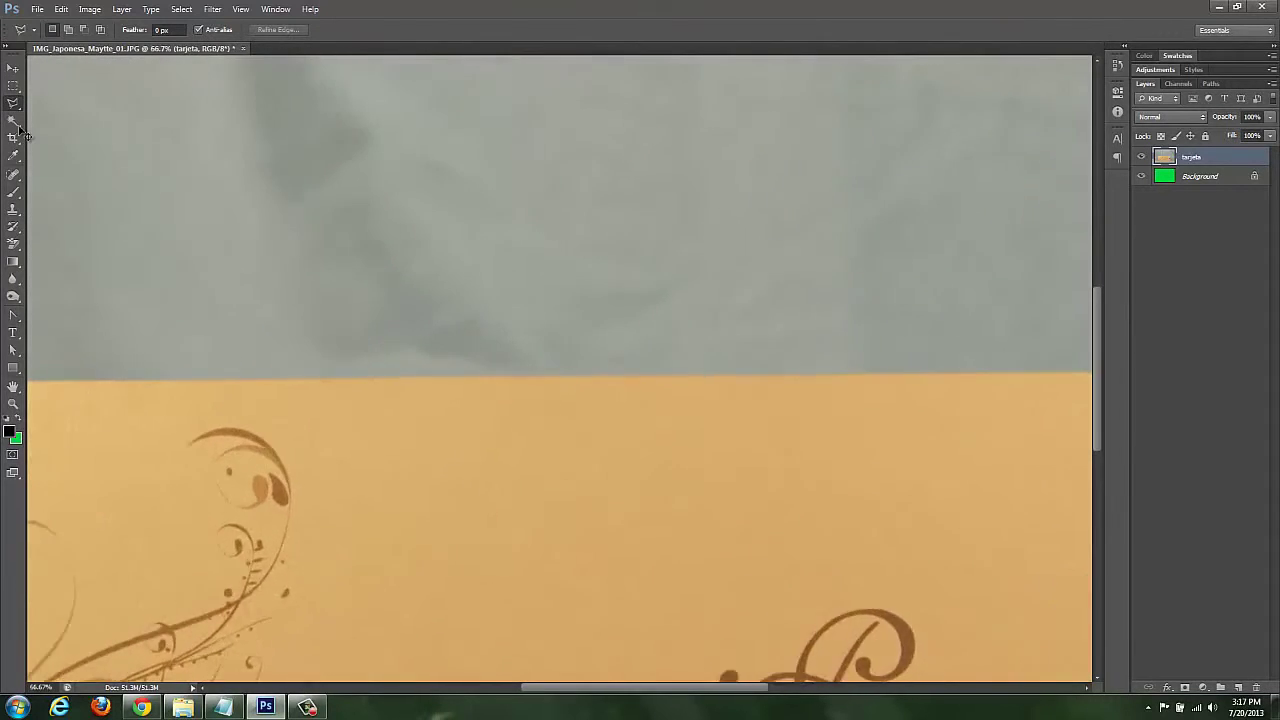
key(ctrl+plus)
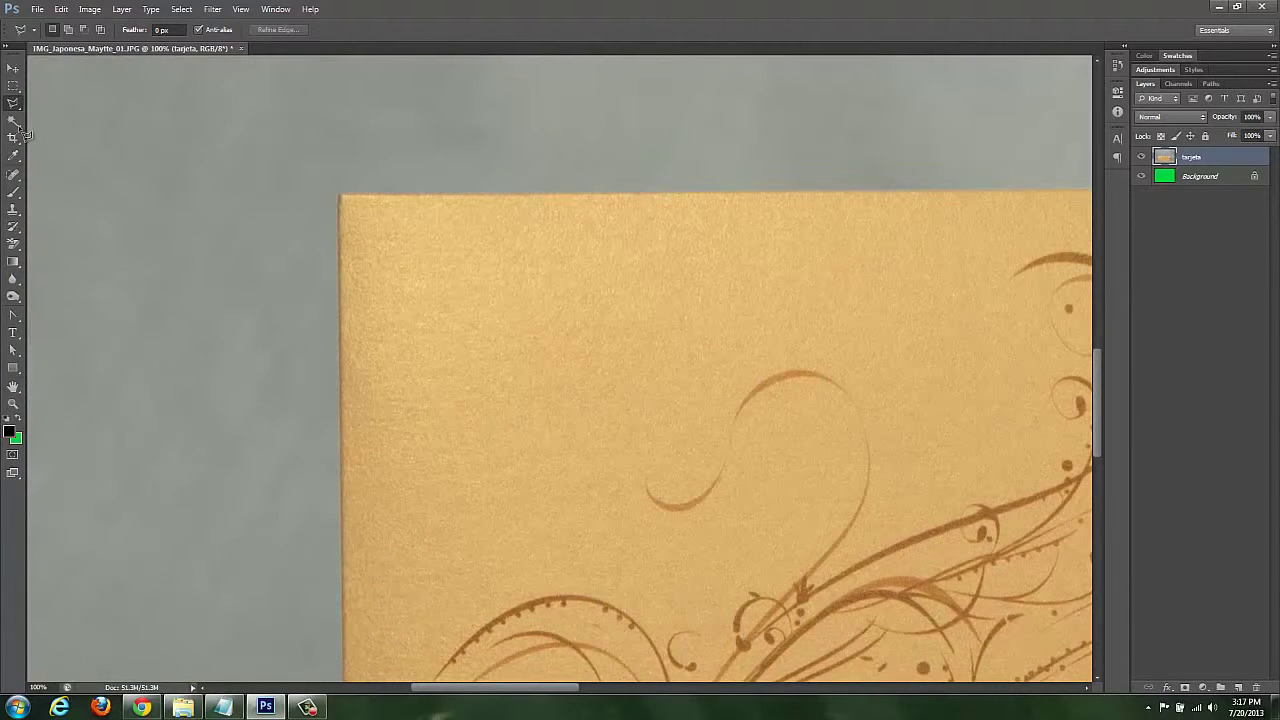
click(340, 195)
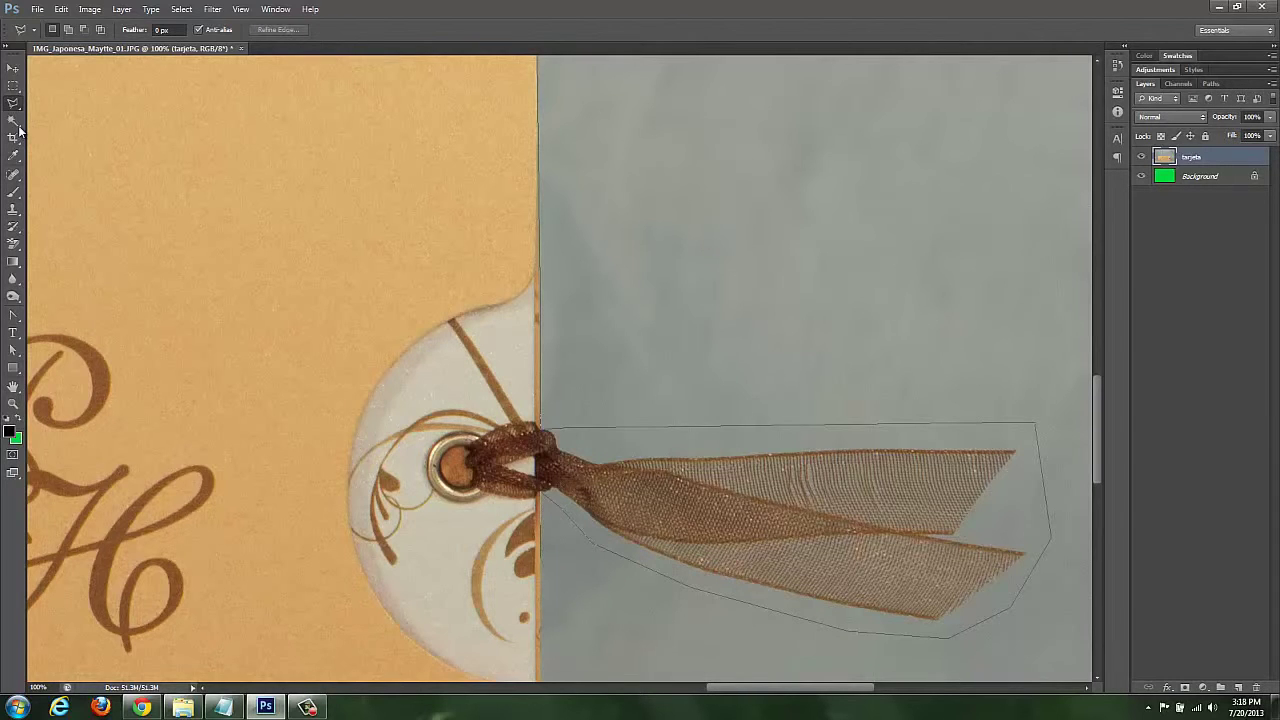
Step: Finish the Polygonal Lasso outline around the card body and ribbon tails, then zoom out to check it
scroll(555, 445, down, 2)
scroll(555, 445, down, 3)
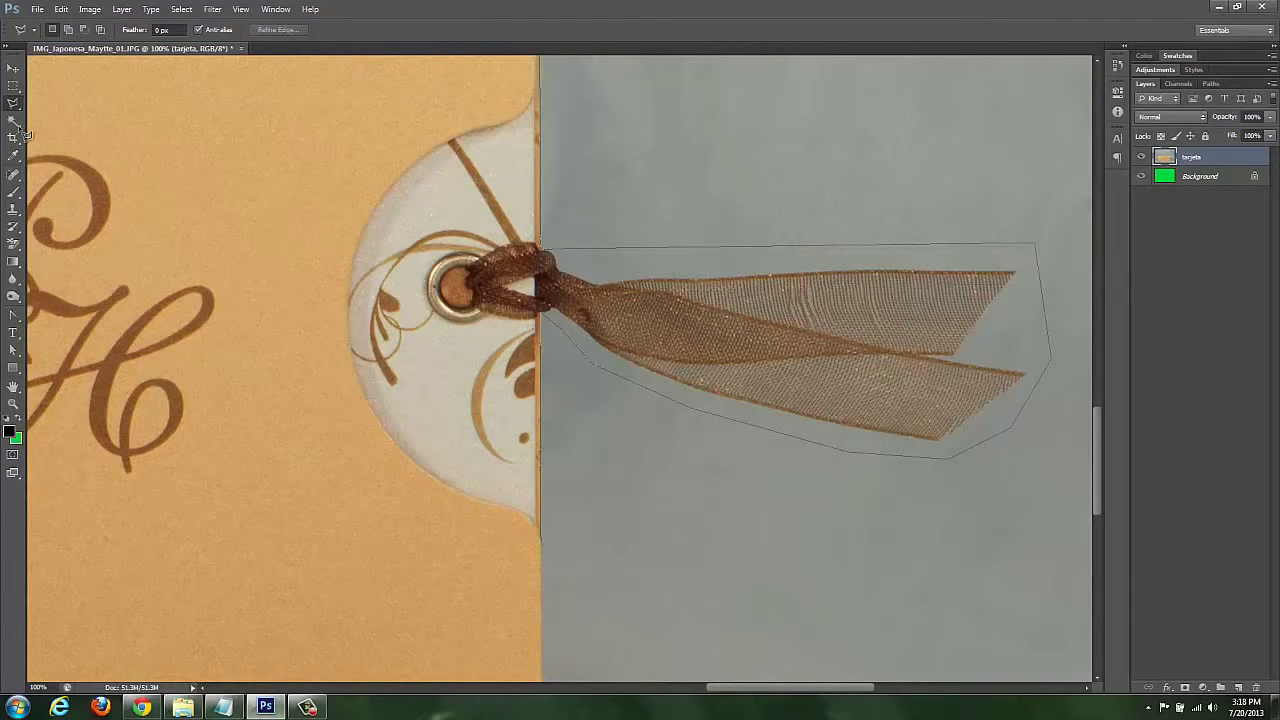
scroll(548, 600, down, 1)
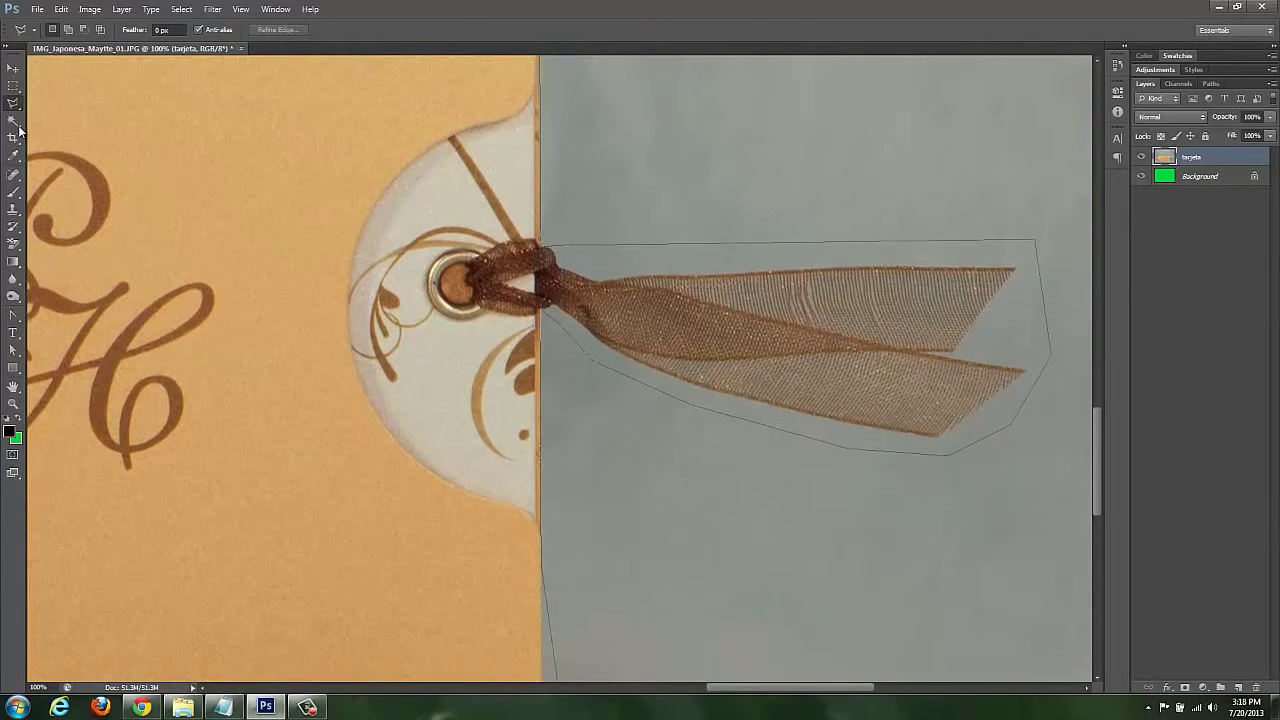
scroll(548, 600, down, 1)
scroll(548, 600, down, 1)
scroll(548, 600, down, 1)
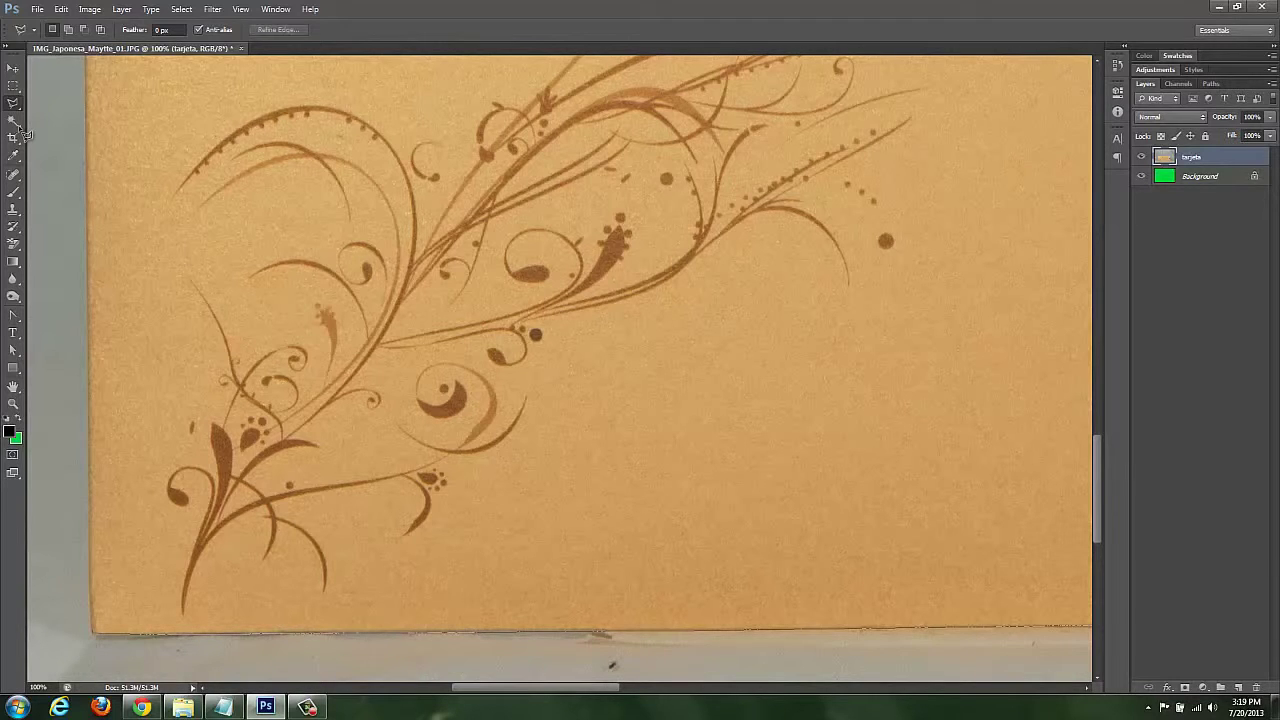
scroll(560, 370, up, 2)
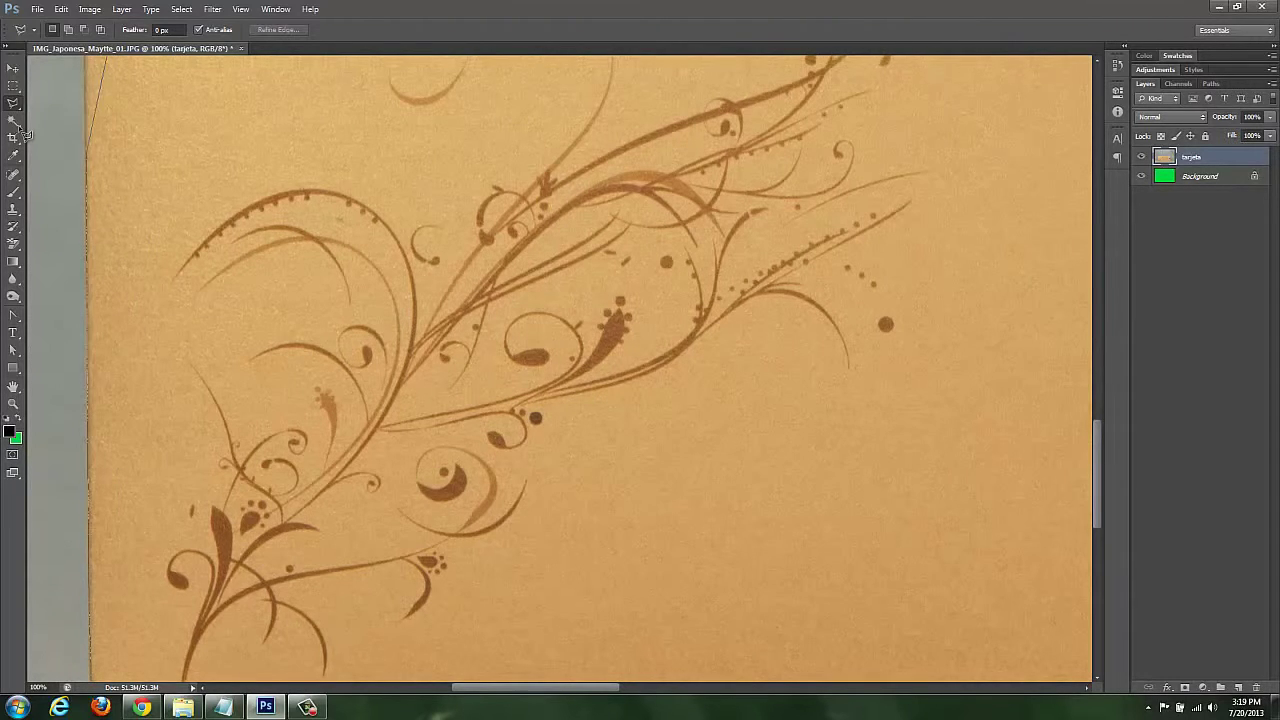
scroll(590, 370, up, 4)
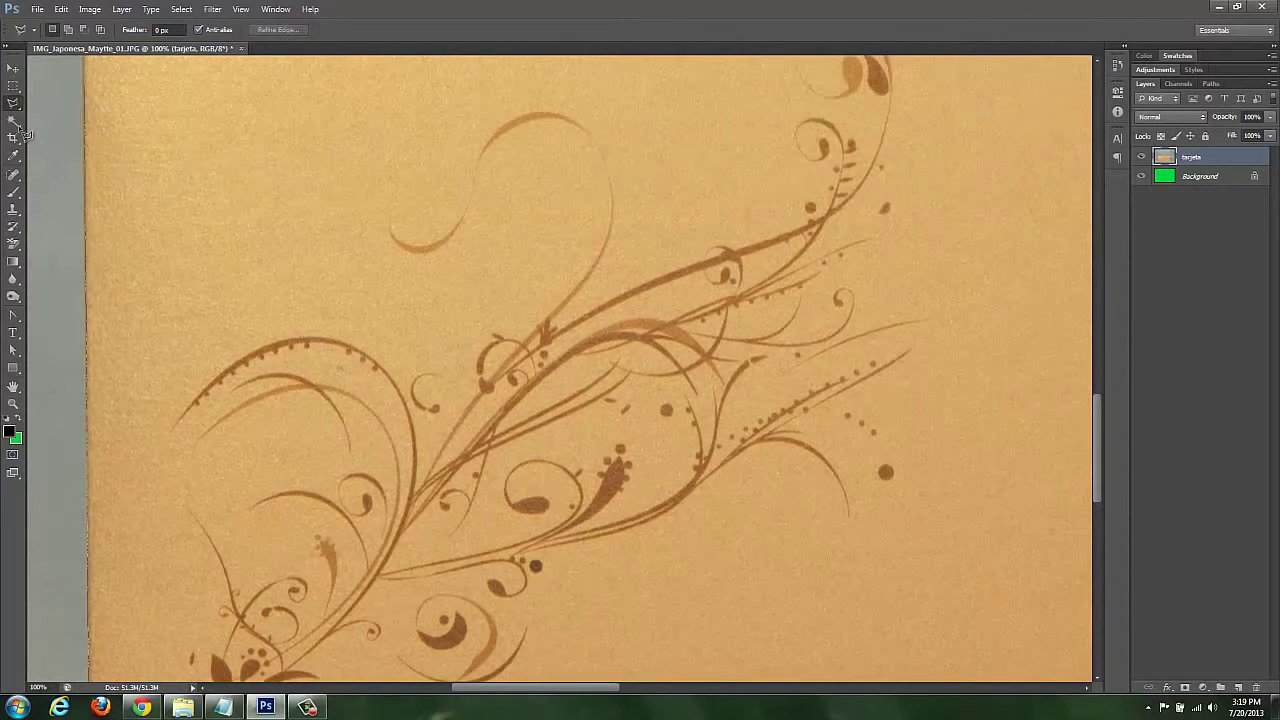
scroll(590, 370, up, 2)
scroll(590, 370, up, 2)
scroll(590, 370, up, 2)
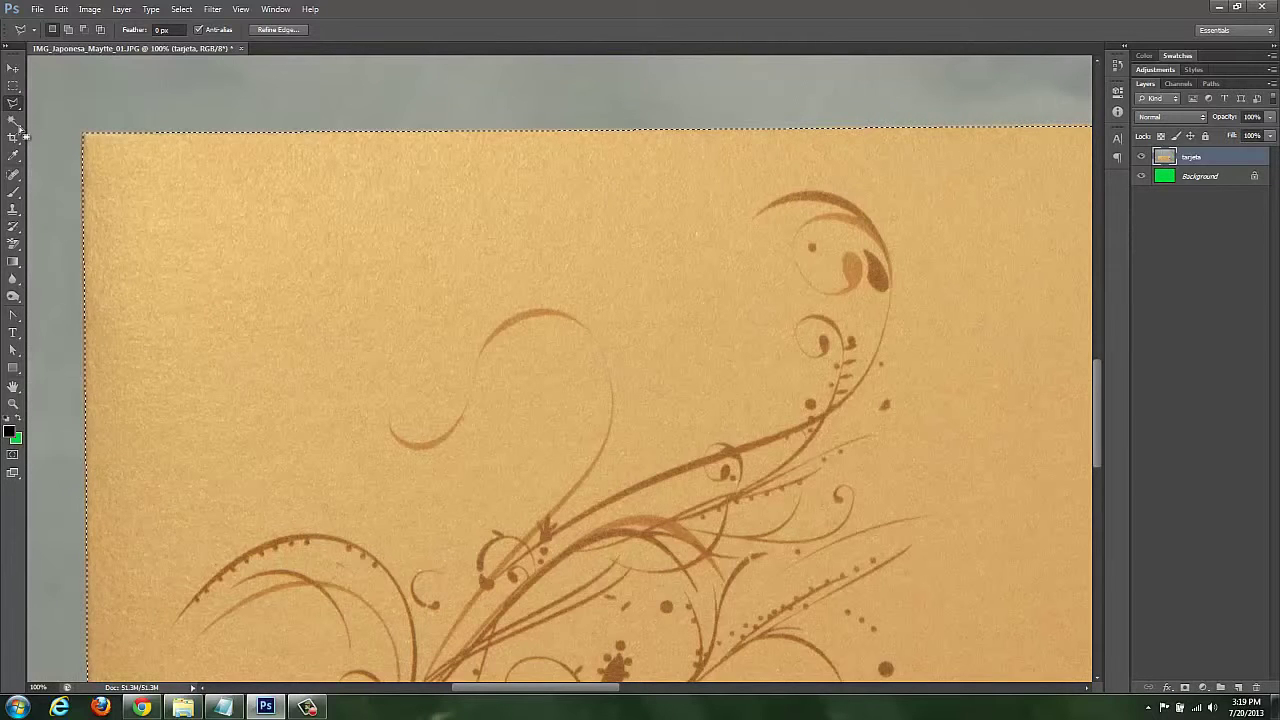
key(ctrl+minus)
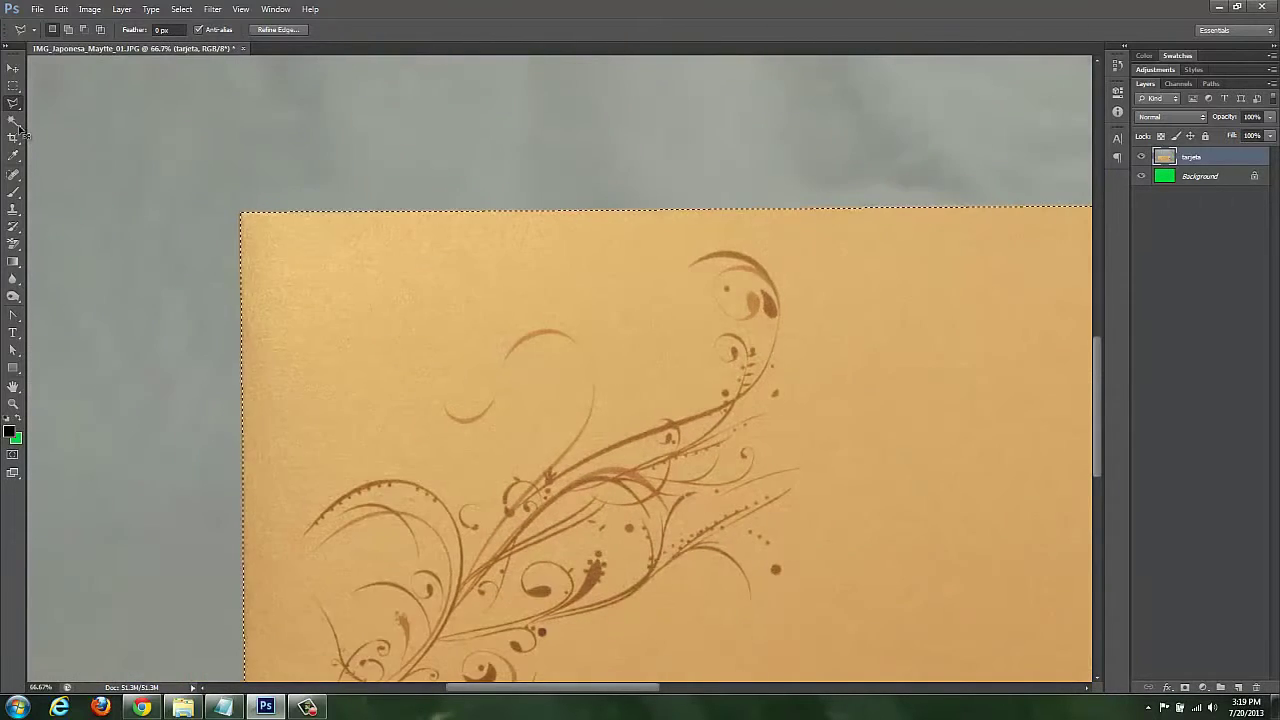
key(ctrl+minus)
key(ctrl+minus)
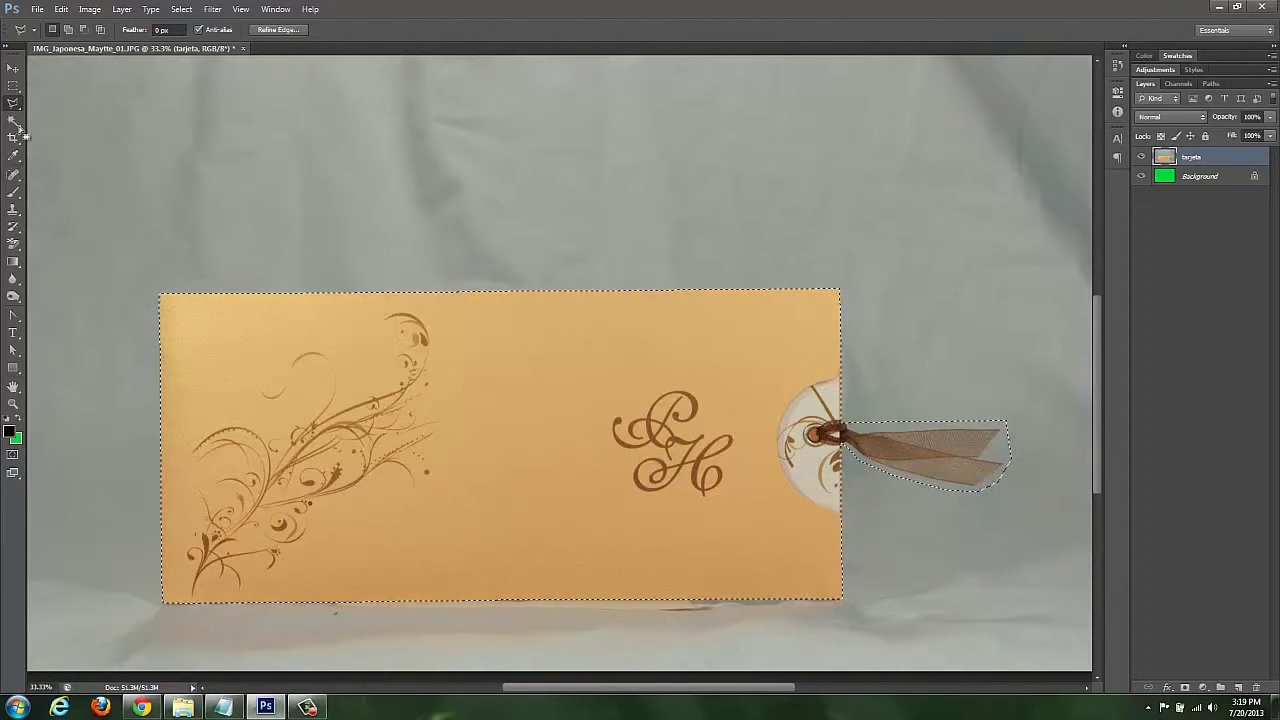
Step: Zoom in closely on the ribbon and eyelet with the Polygonal Lasso ready to subtract grey gaps
key(ctrl+plus)
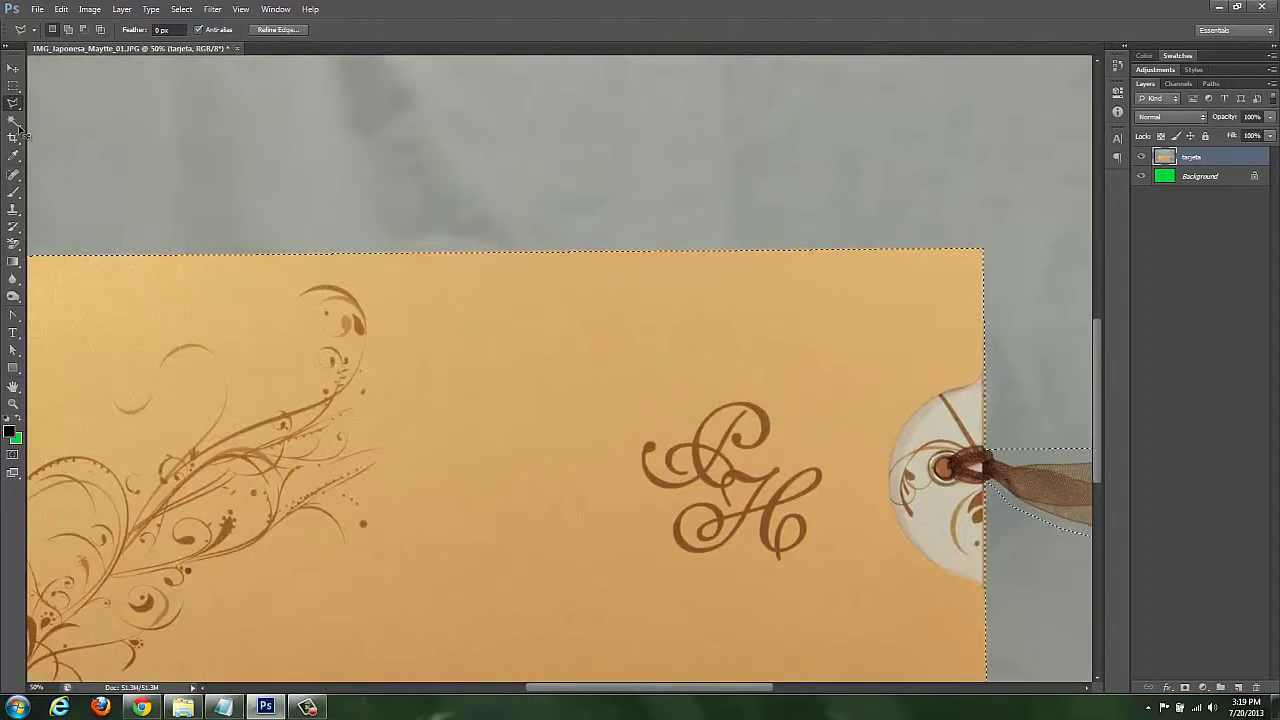
key(ctrl+plus)
key(ctrl+plus)
key(ctrl+plus)
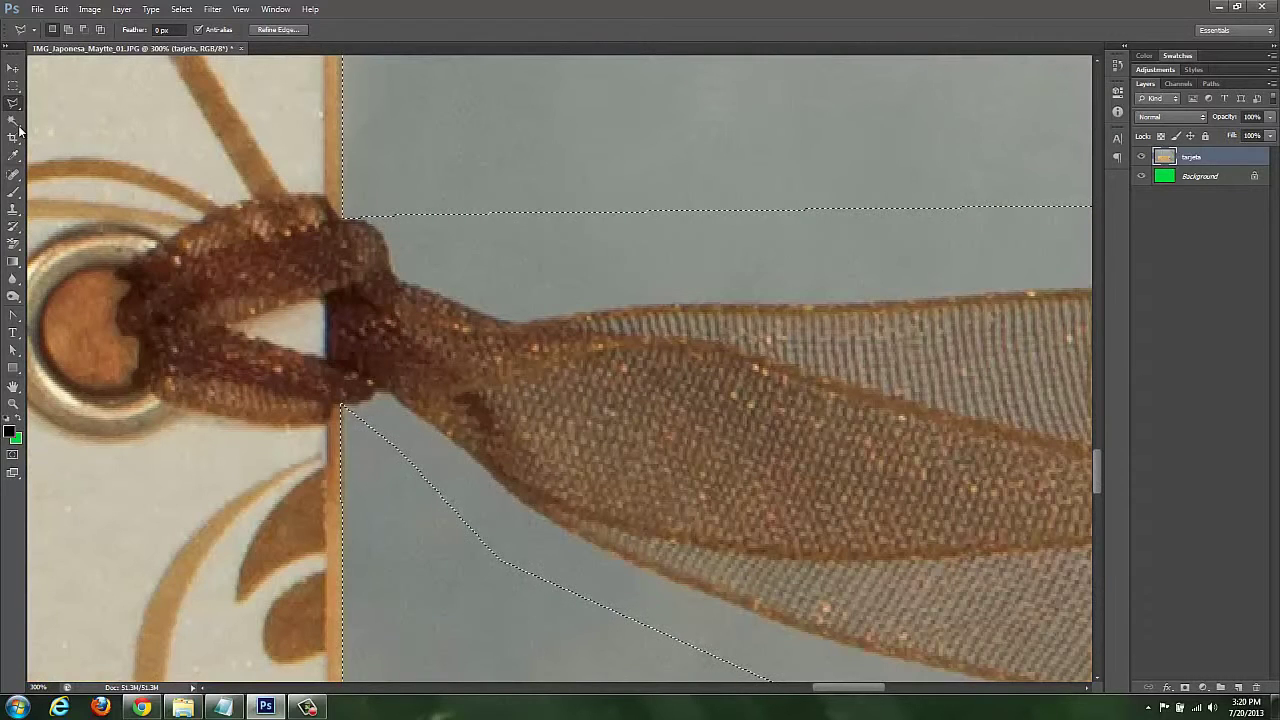
right_click(13, 102)
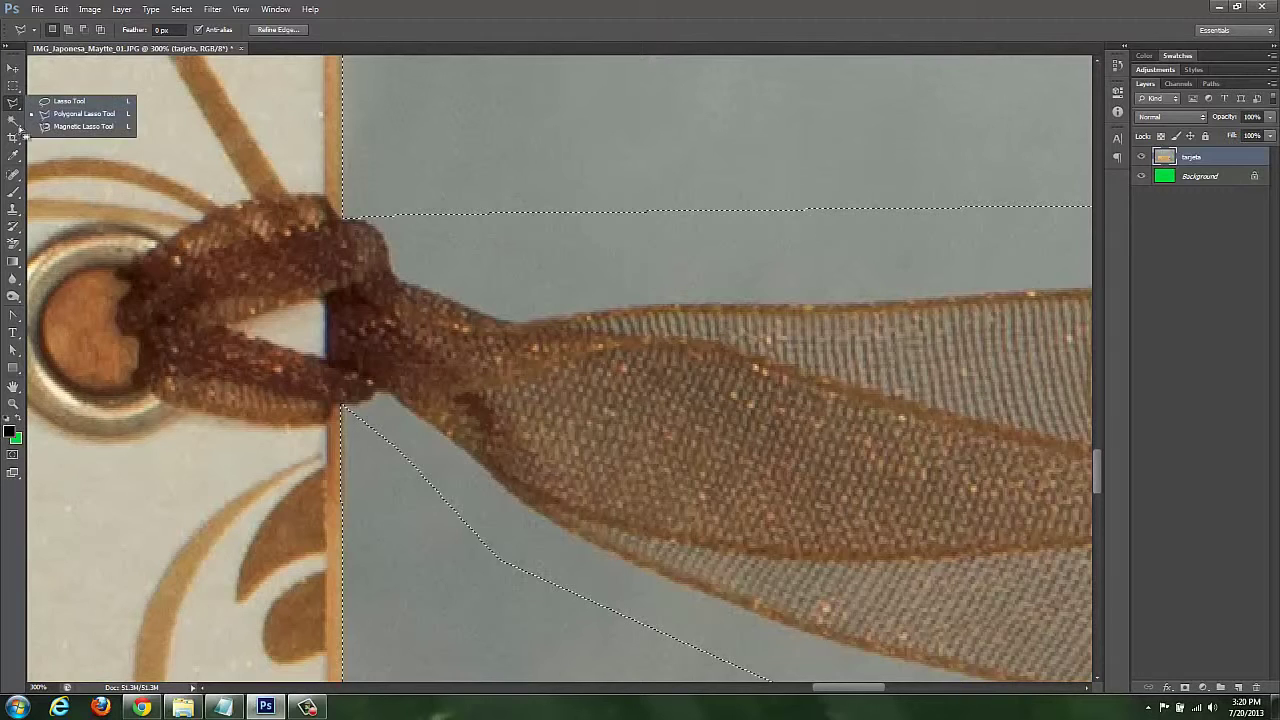
click(60, 110)
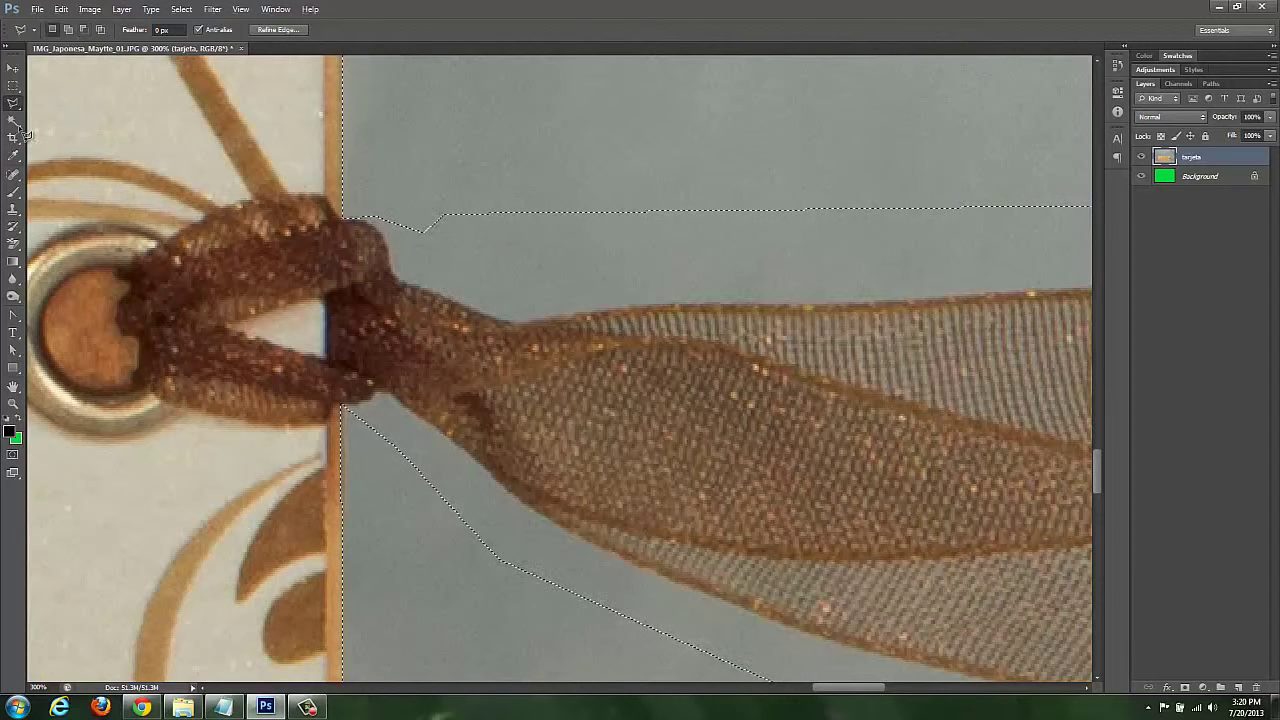
key(ctrl+alt+z)
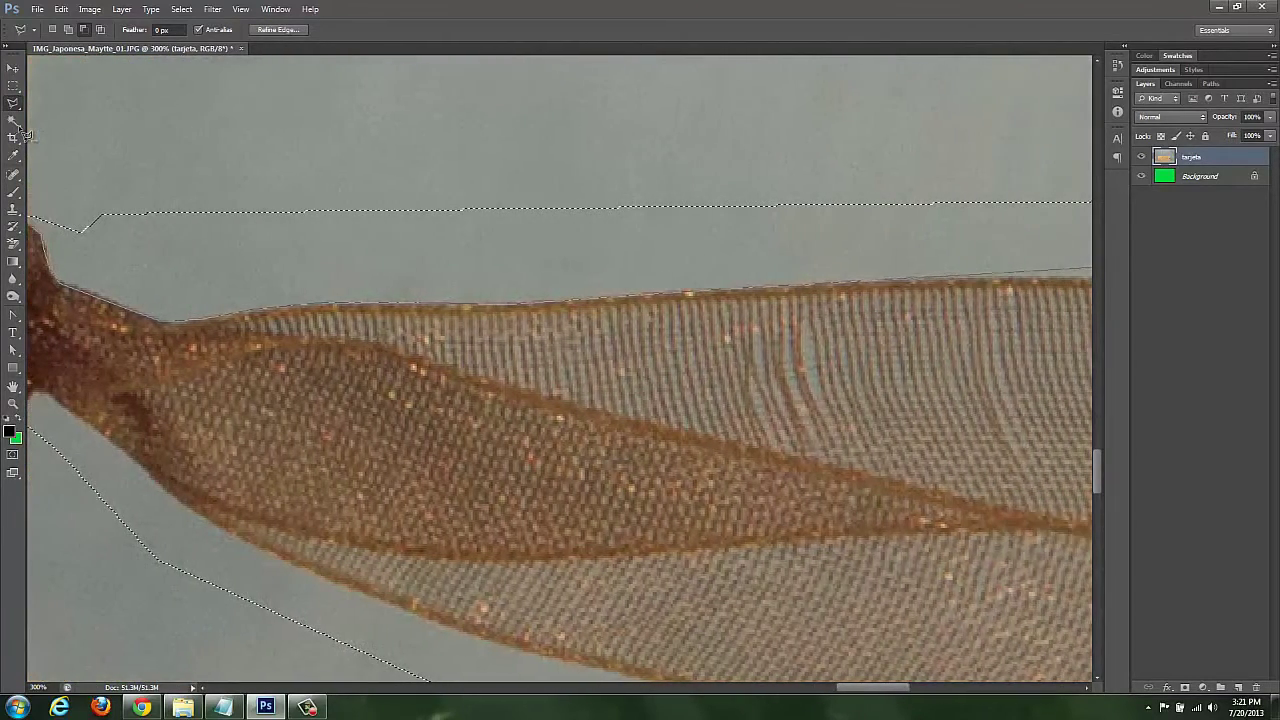
Step: Trace both edges of the ribbon tail back toward the knot, panning the 300% view
scroll(560, 450, right, 3)
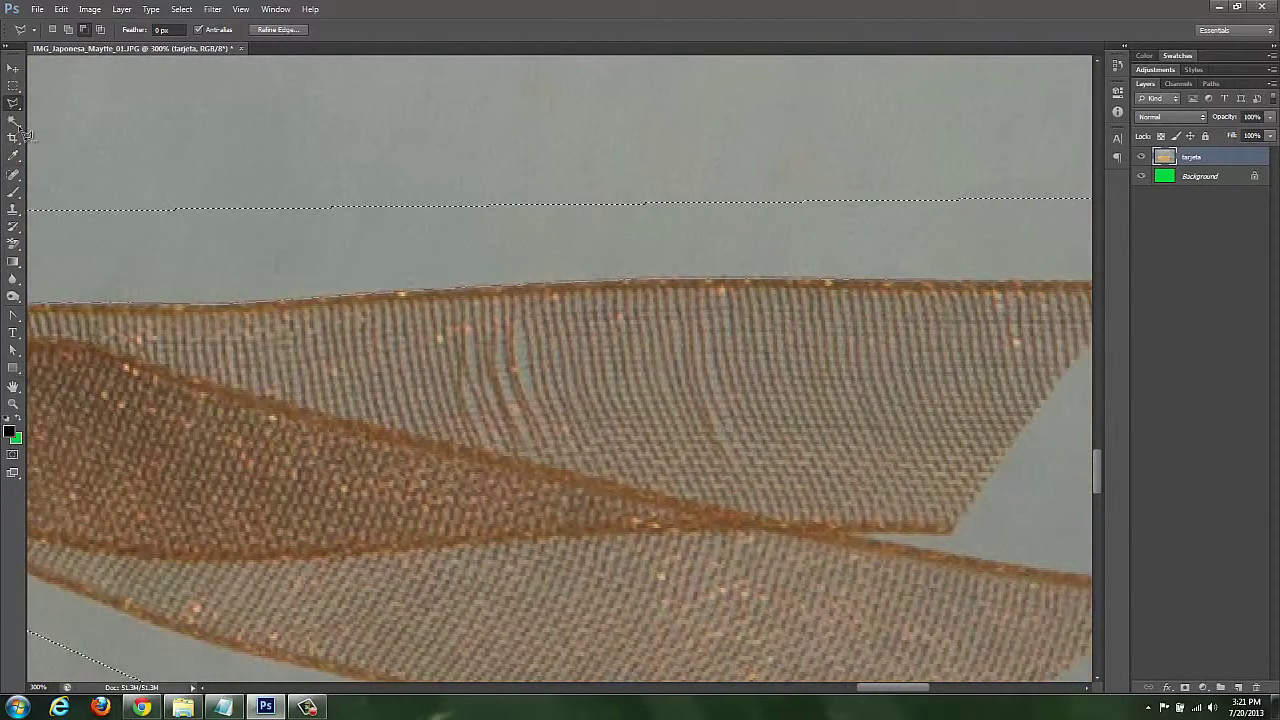
scroll(560, 450, right, 2)
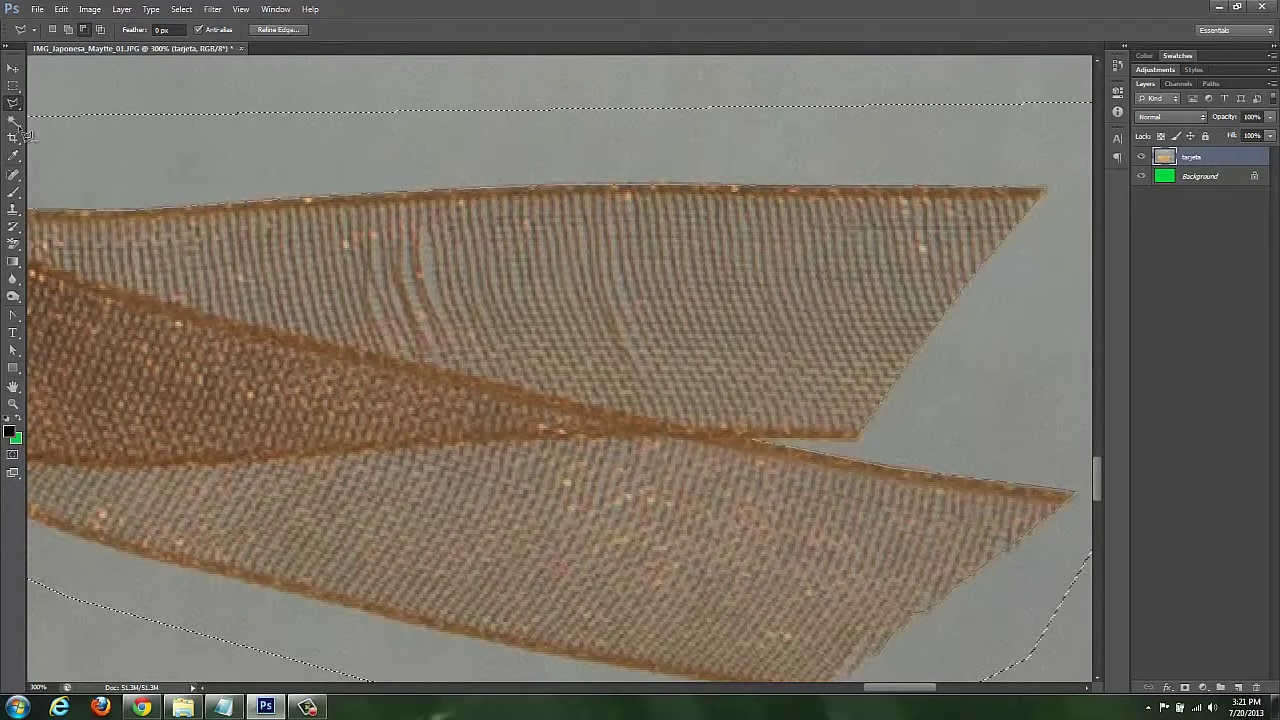
scroll(24, 132, down, 2)
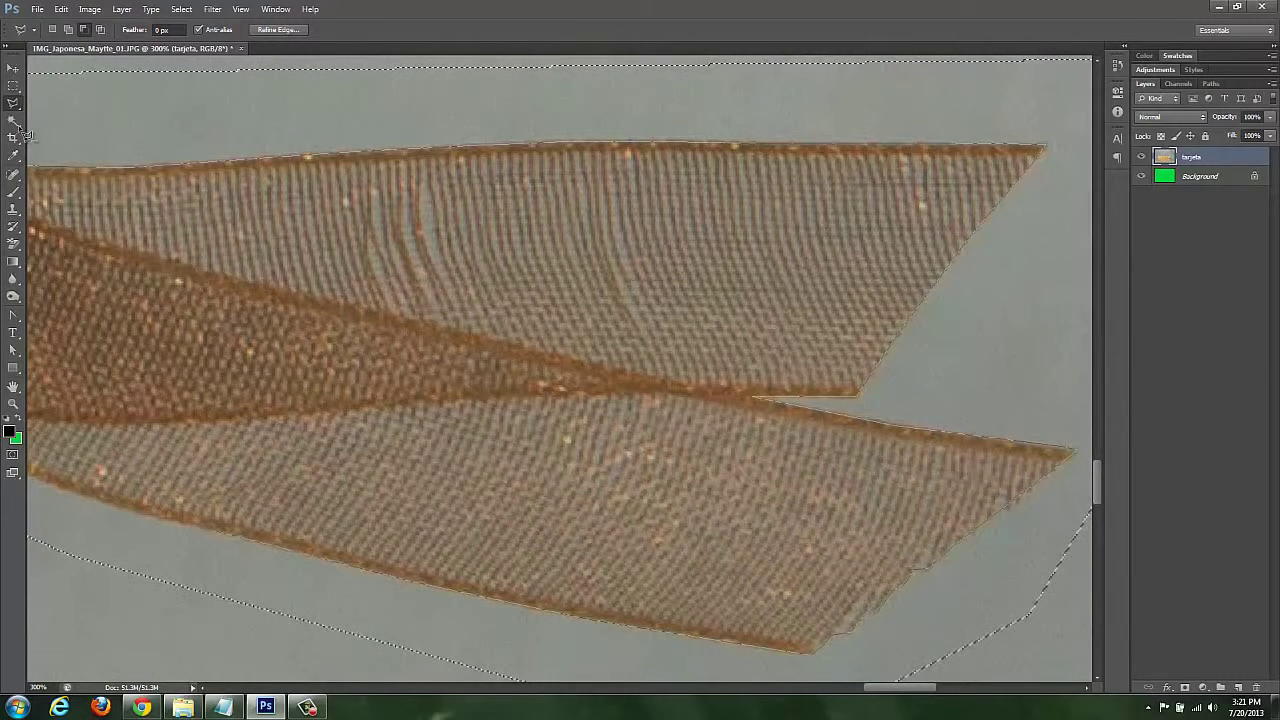
scroll(558, 370, left, 5)
scroll(558, 370, left, 3)
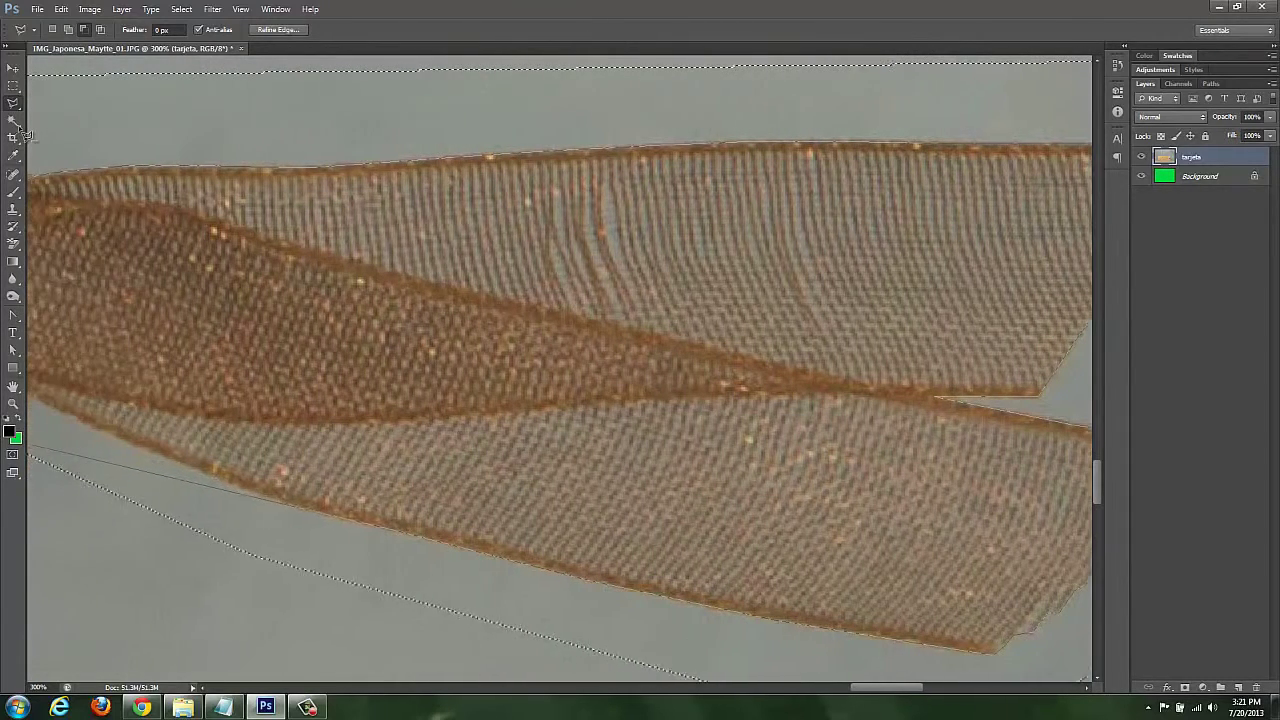
scroll(558, 370, left, 2)
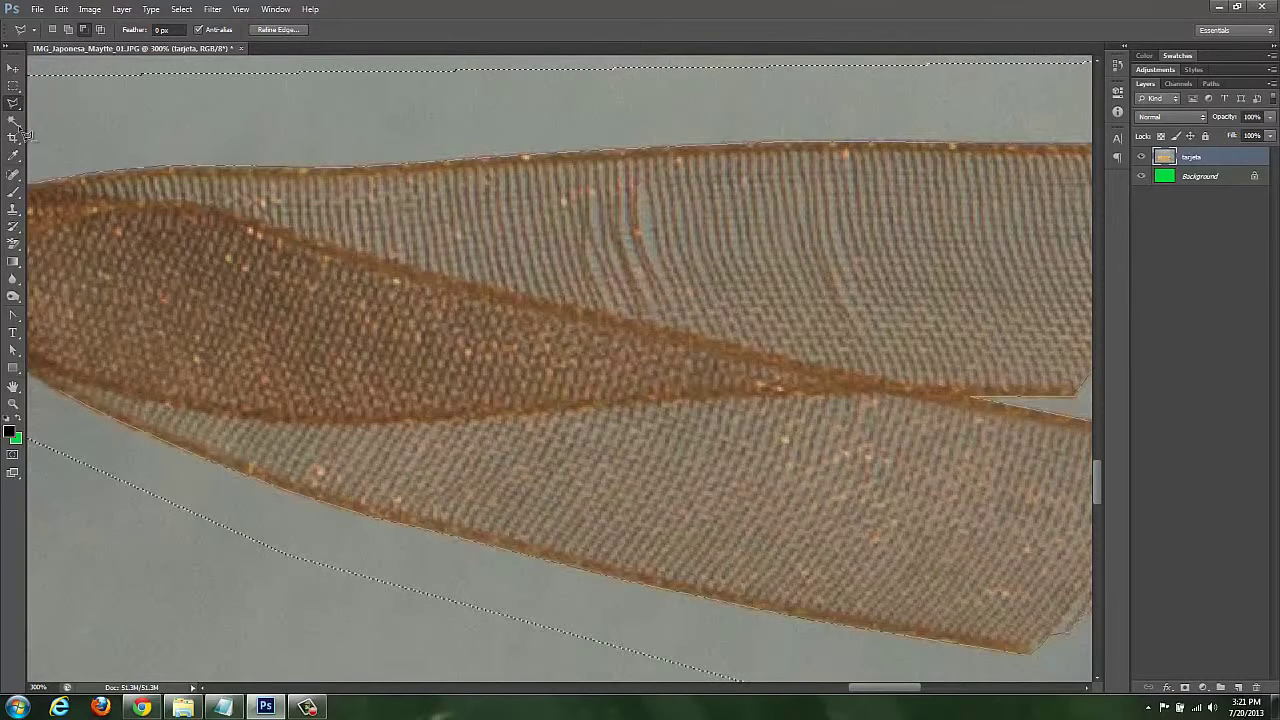
scroll(25, 133, left, 5)
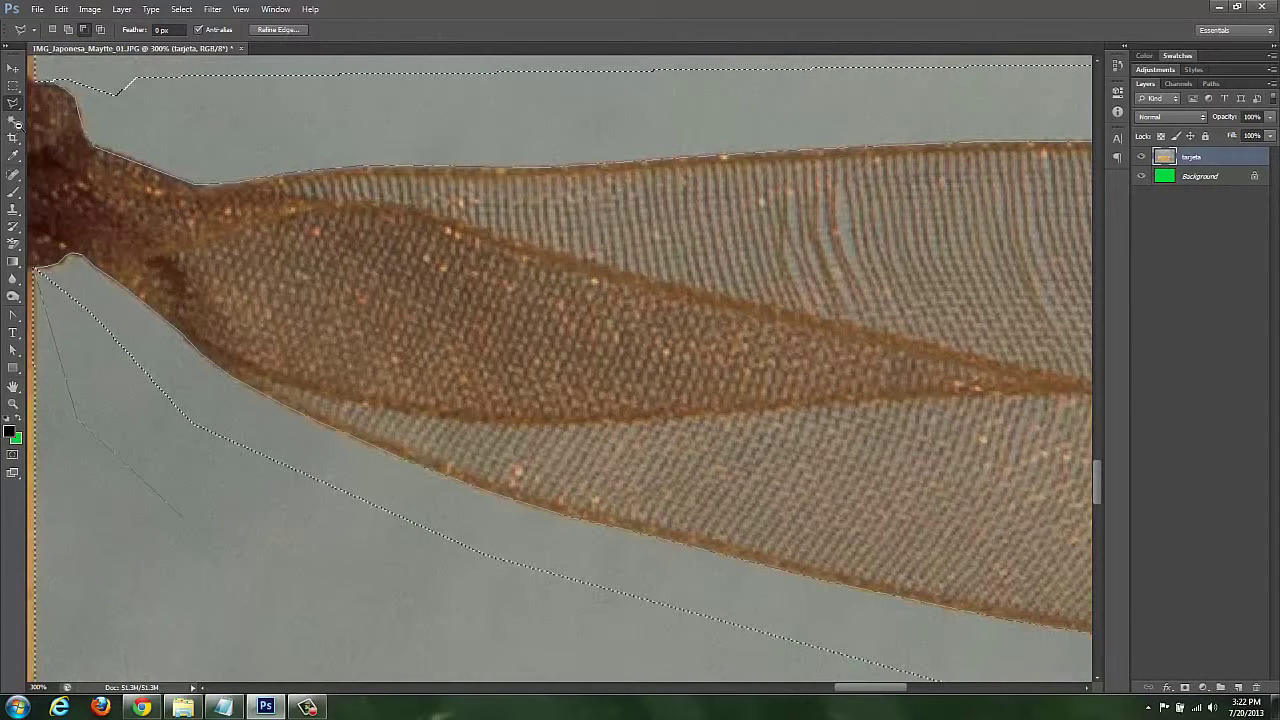
Step: Zoom out, add the lower ribbon tail to the selection, and return to the Lasso tool
key(ctrl+minus)
key(ctrl+minus)
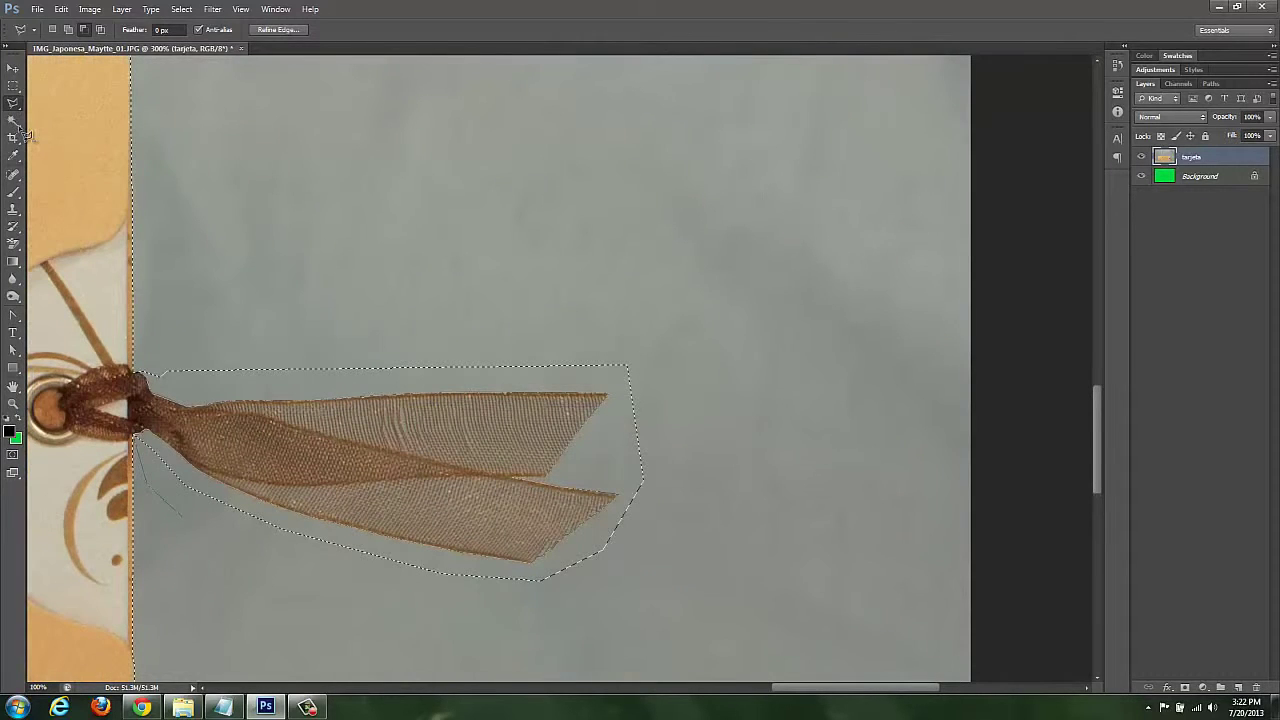
mouse_move(200, 515)
mouse_down()
mouse_move(244, 548)
mouse_move(460, 614)
mouse_move(684, 598)
mouse_move(728, 490)
mouse_move(690, 298)
mouse_move(416, 272)
mouse_move(180, 315)
mouse_move(136, 365)
mouse_up()
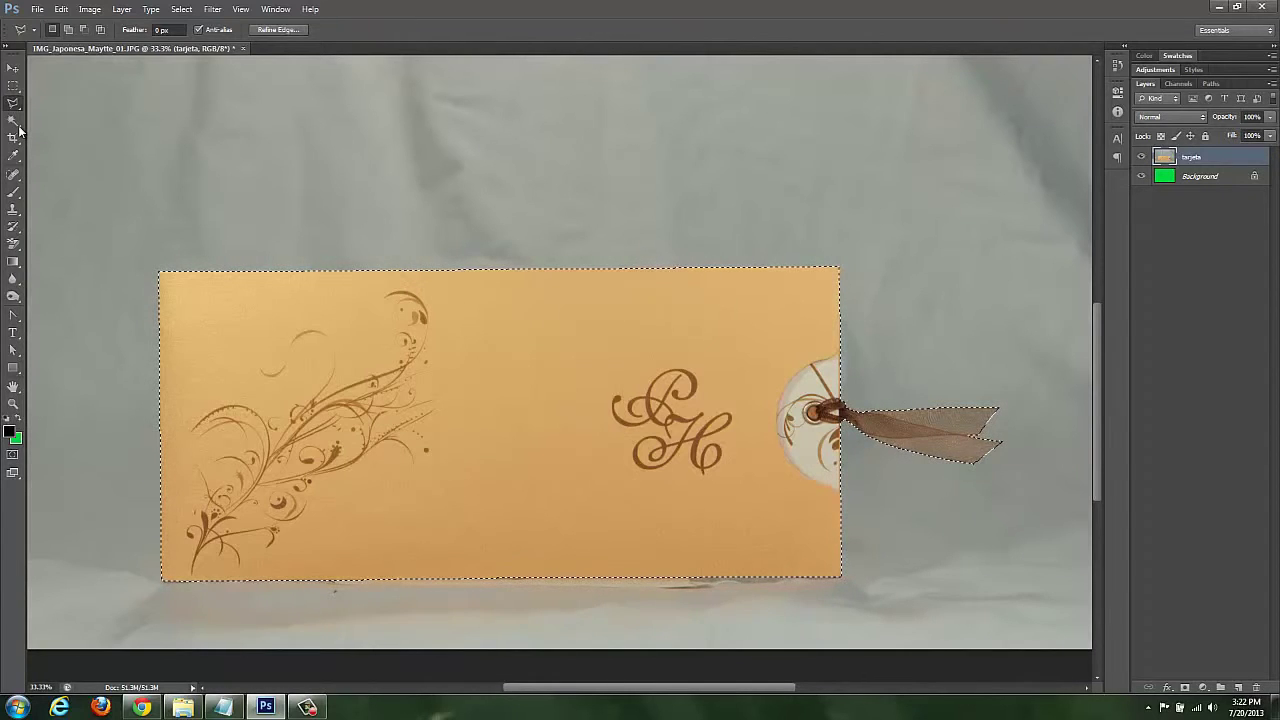
key(m)
key(l)
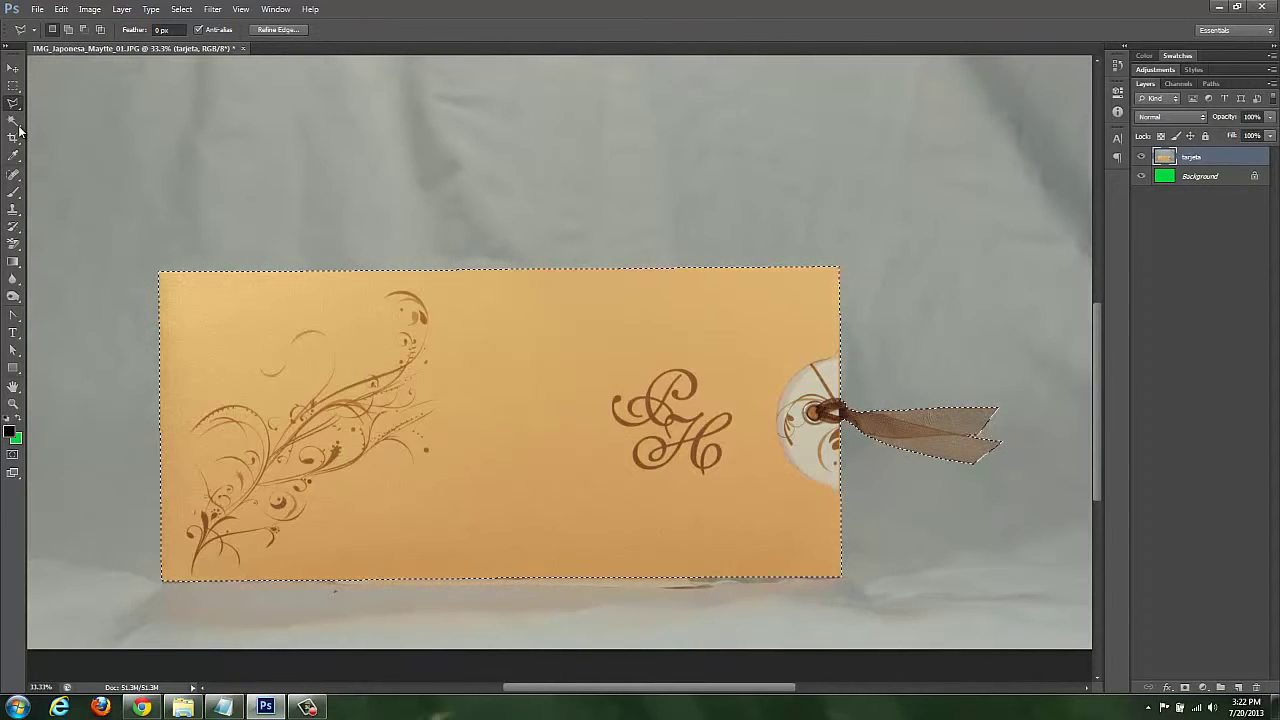
key(v)
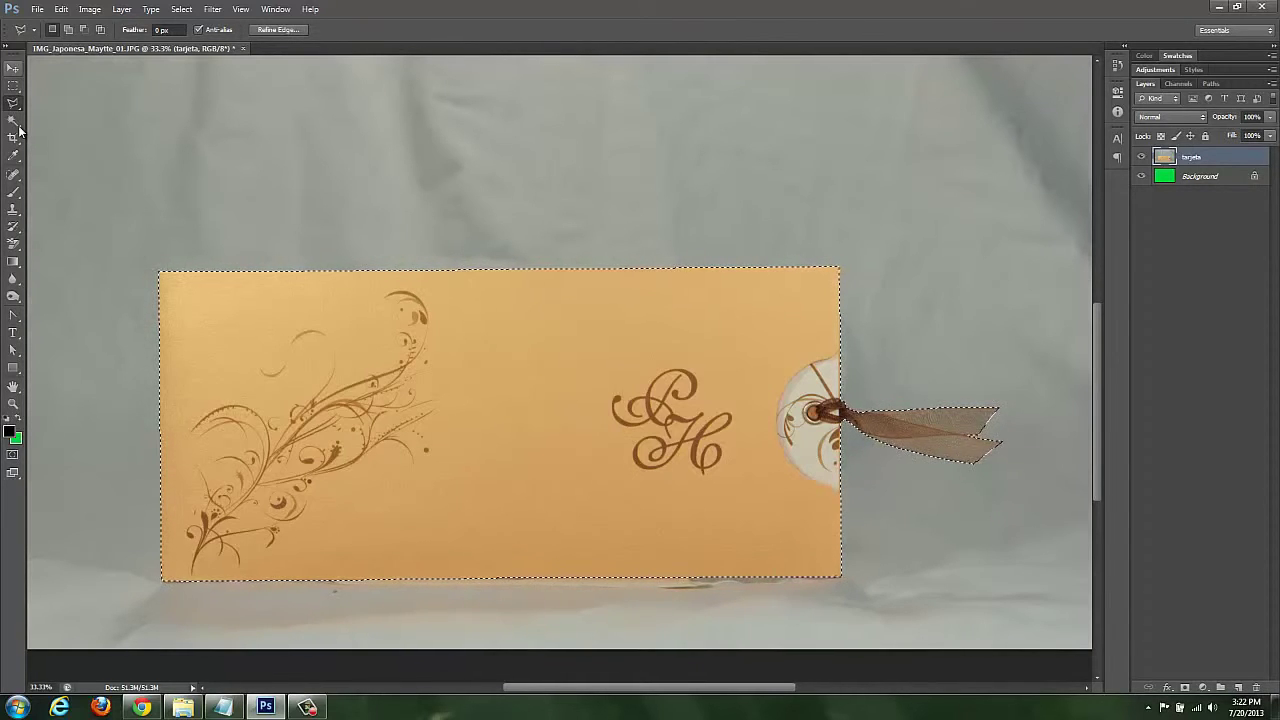
key(v)
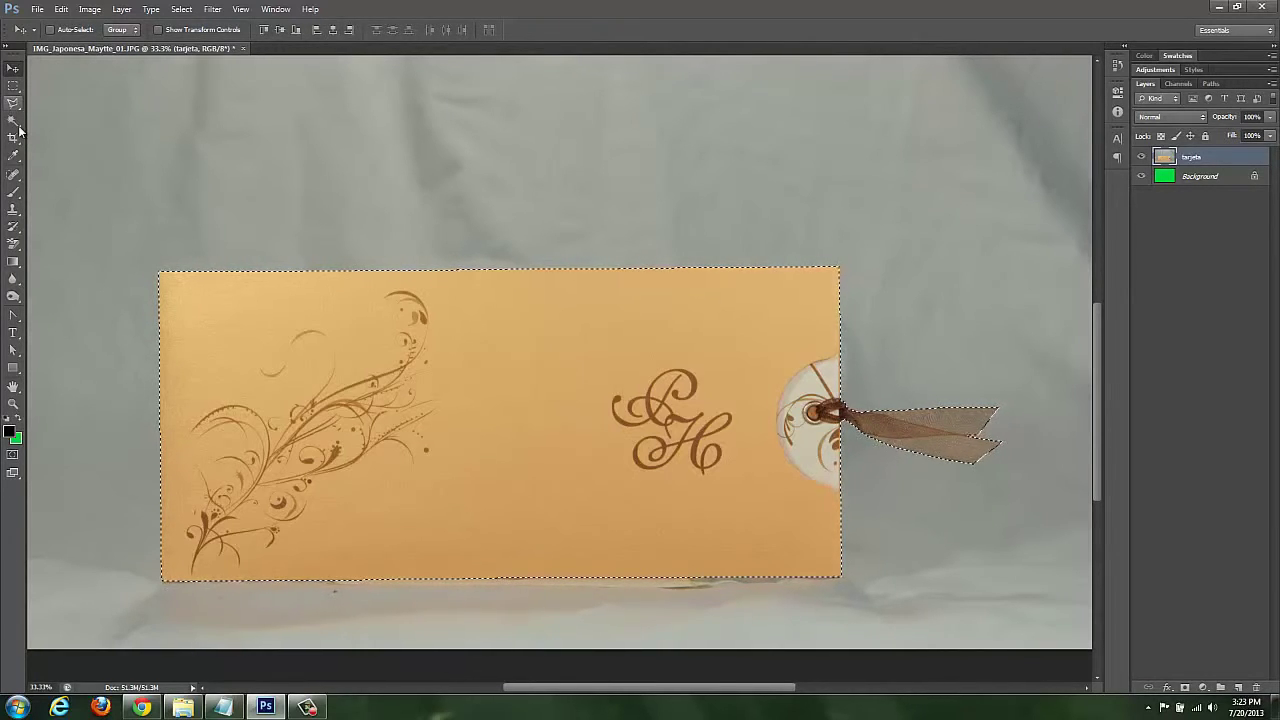
click(18, 125)
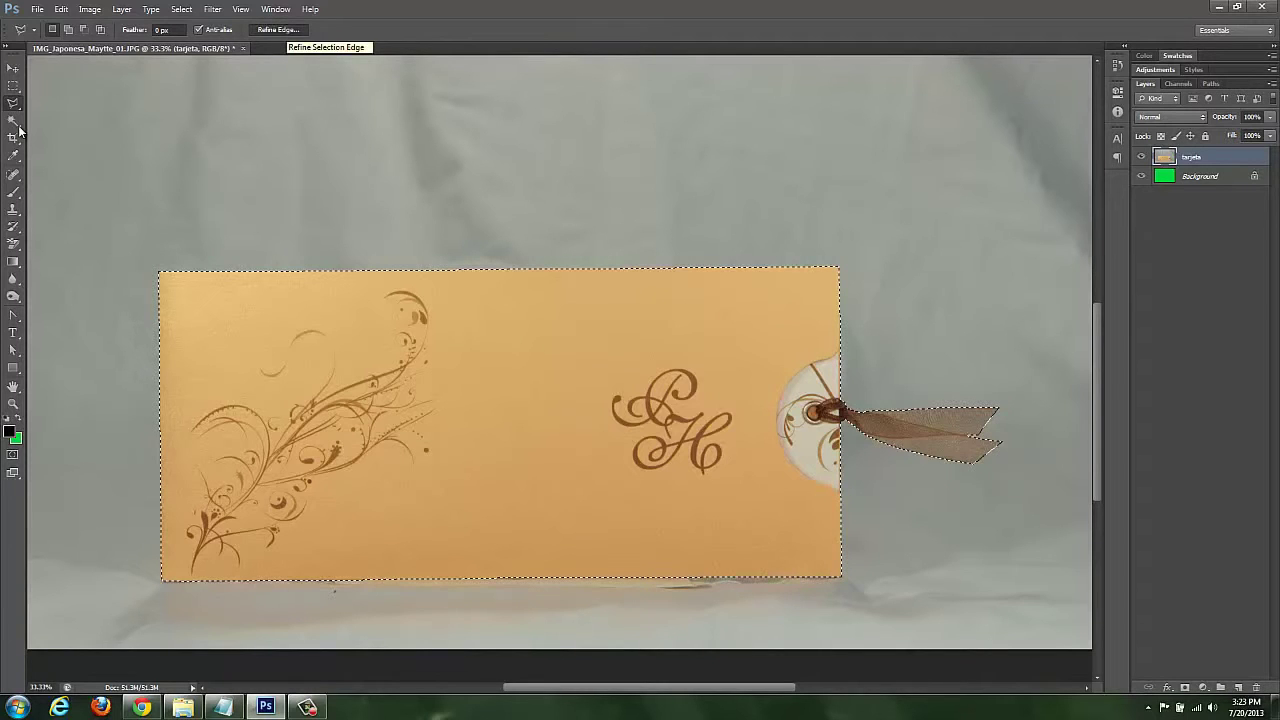
Step: Open Refine Edge for the card selection and cycle through every View mode preview
click(278, 29)
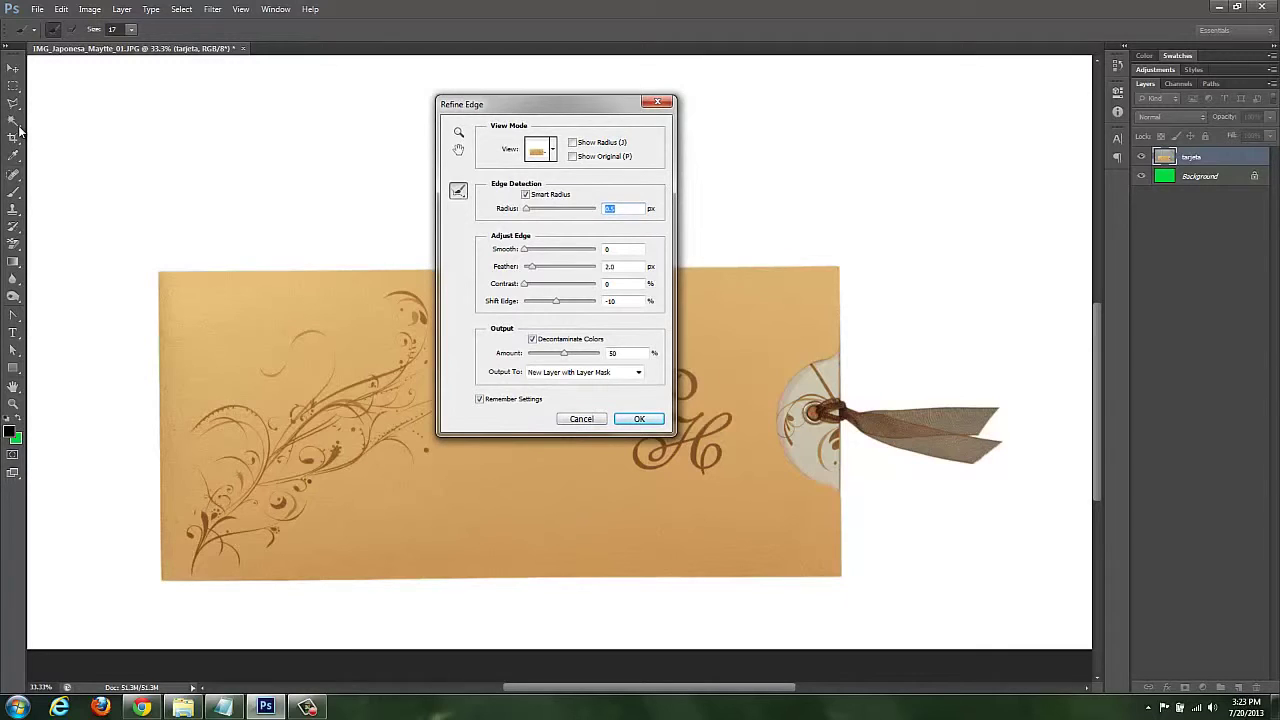
key(alt+Down)
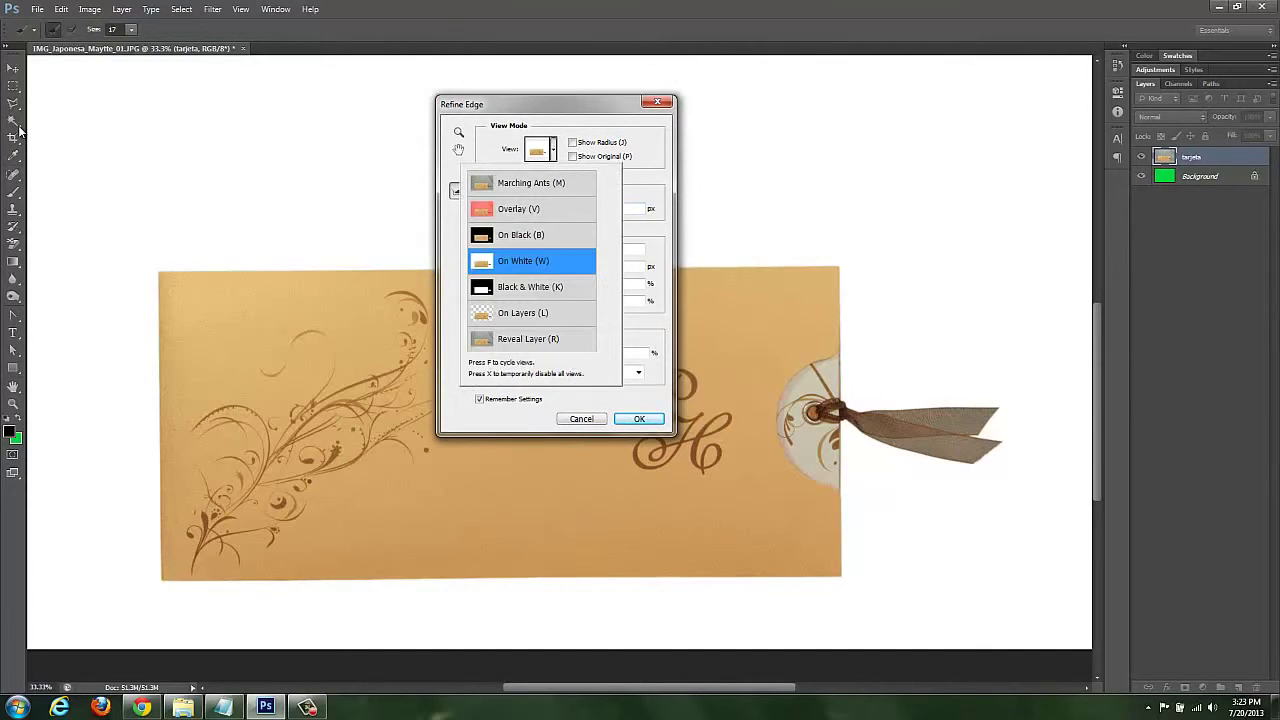
key(Up)
key(Up)
key(Up)
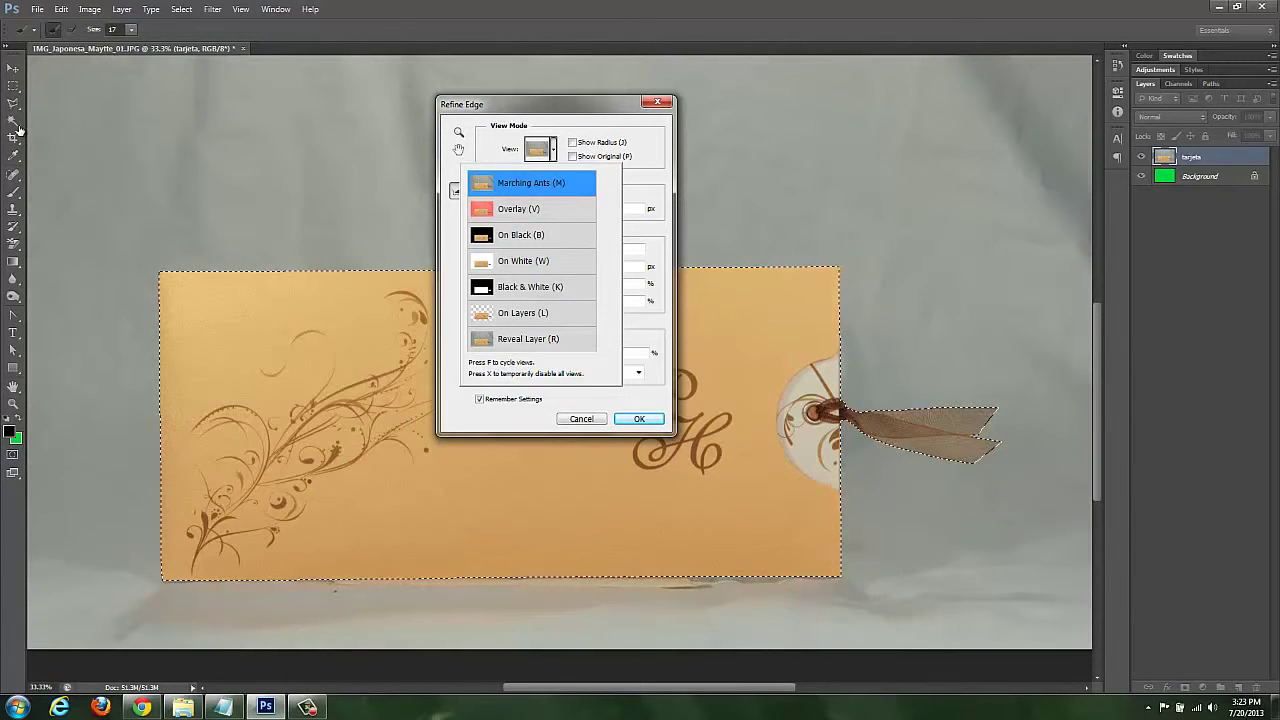
mouse_move(530, 209)
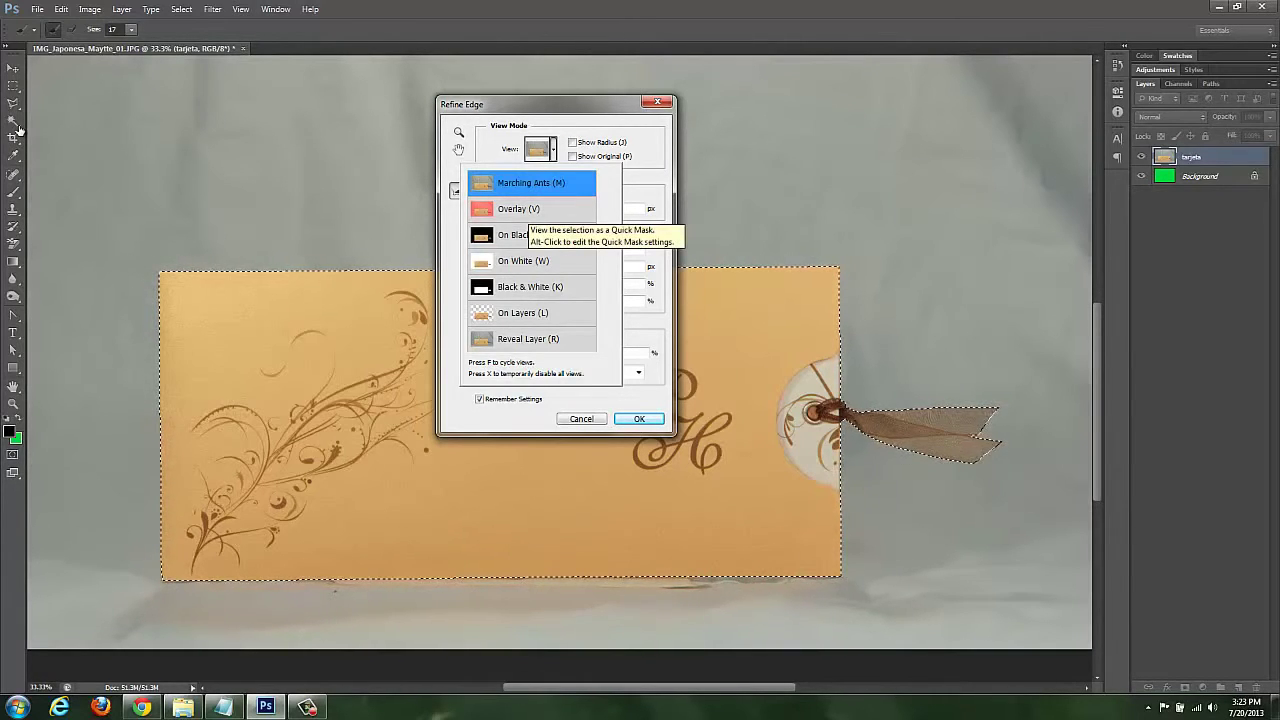
key(Down)
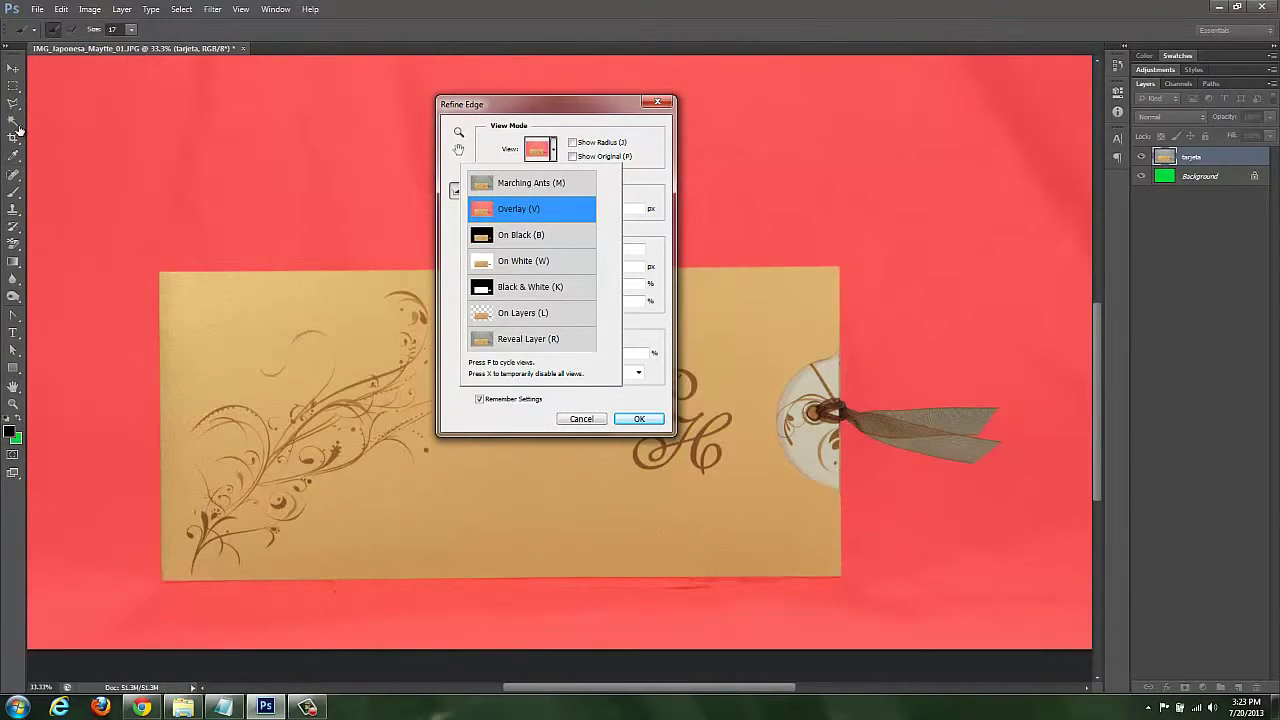
key(Down)
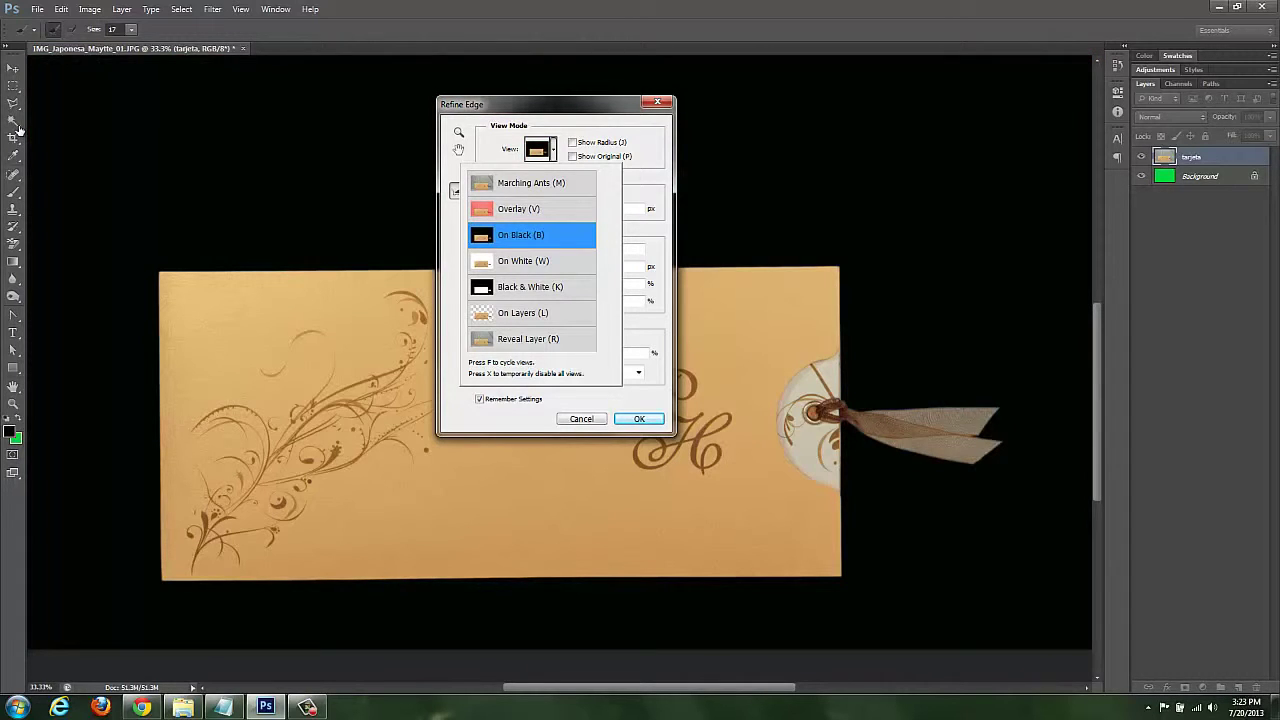
key(Down)
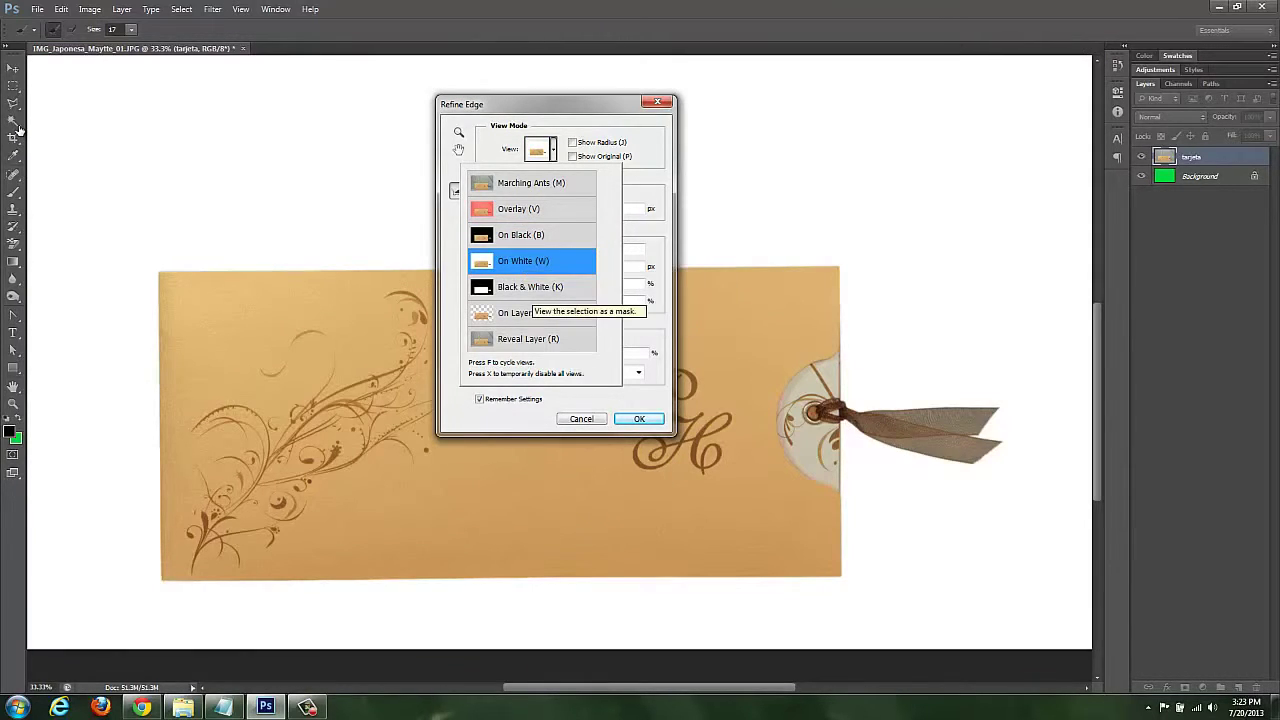
key(Down)
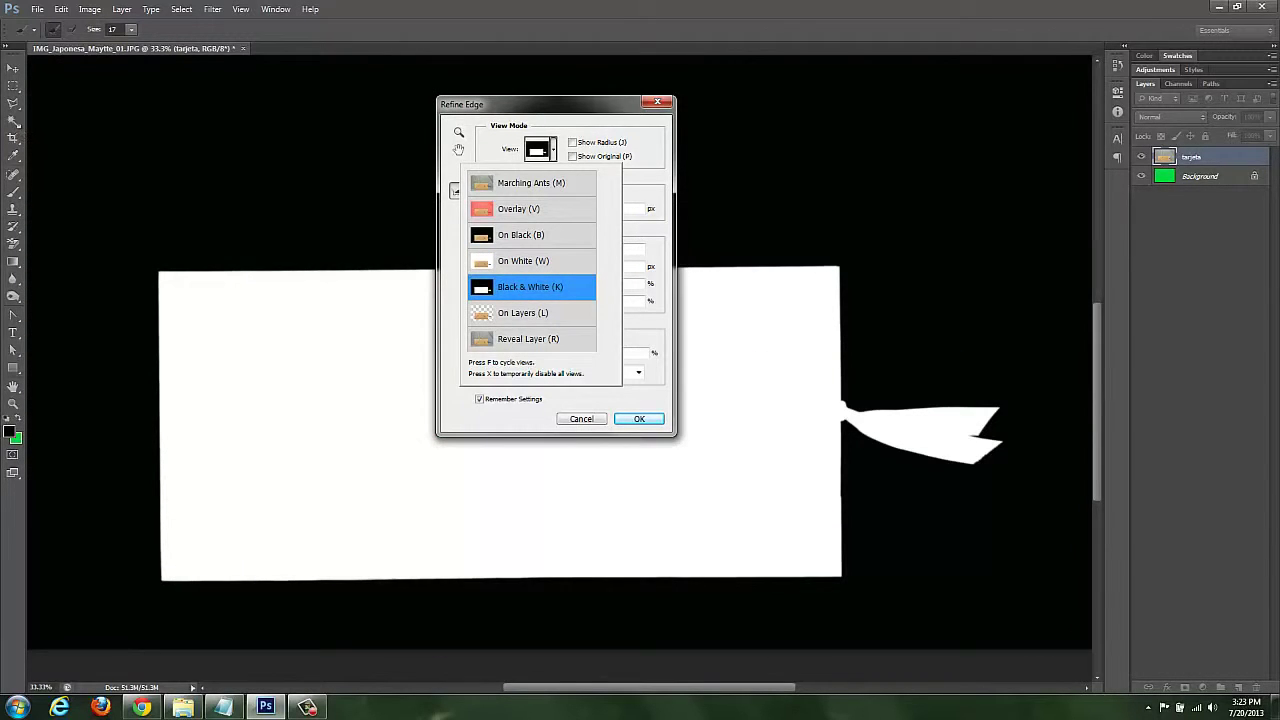
key(Down)
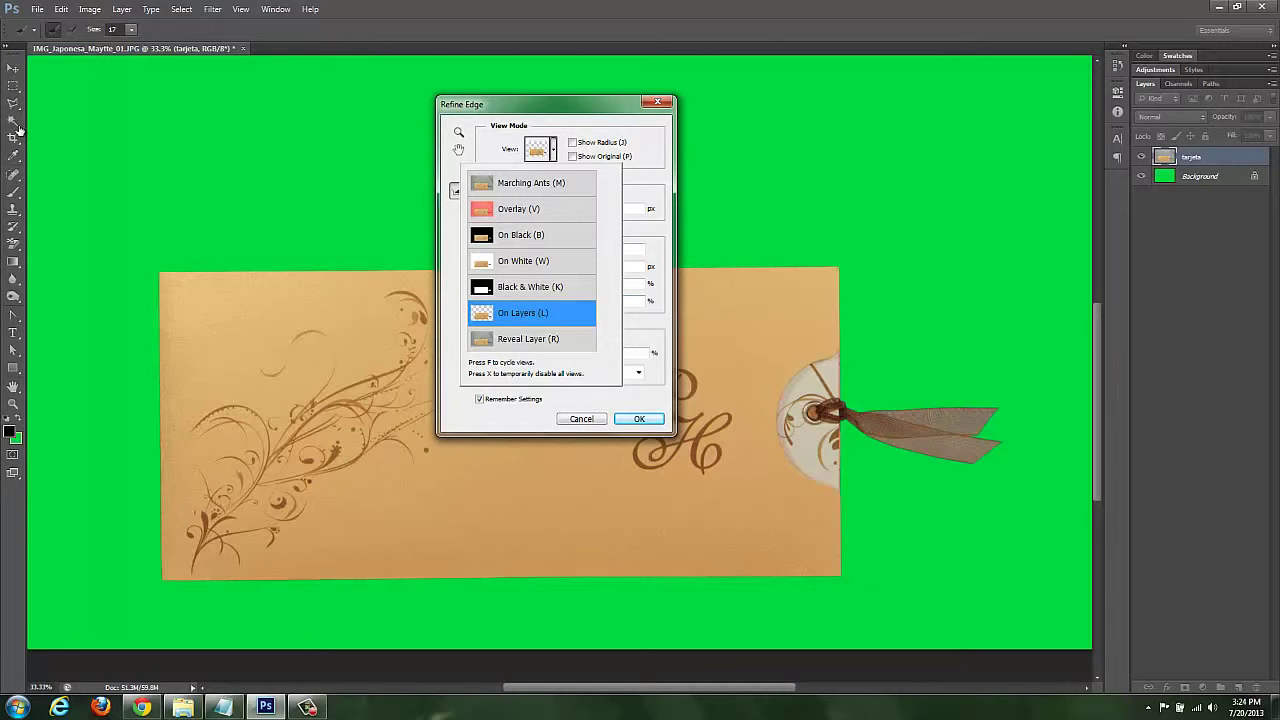
Step: Compare the On Black, On White and overlay previews by shortcut, ending on white
key(b)
key(w)
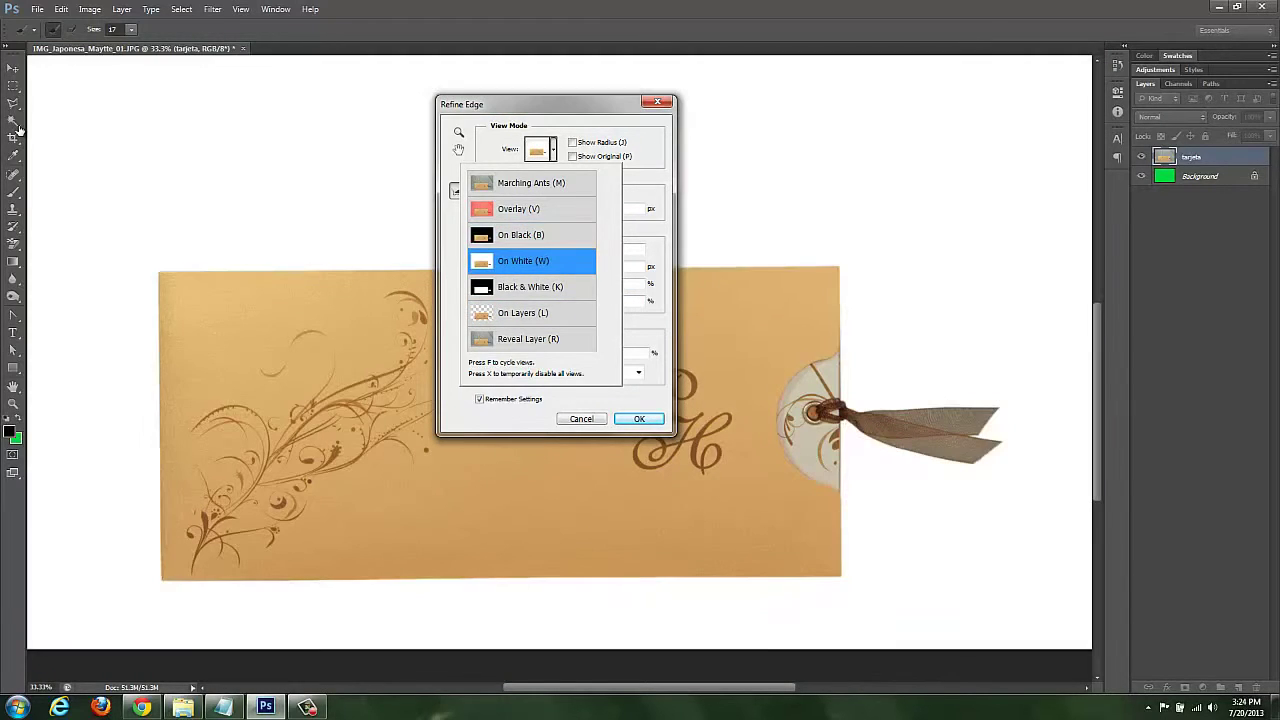
key(v)
key(w)
Step: Switch Refine Edge to On Layers over green, then zoom and pan to the card's right edge and ribbon
key(l)
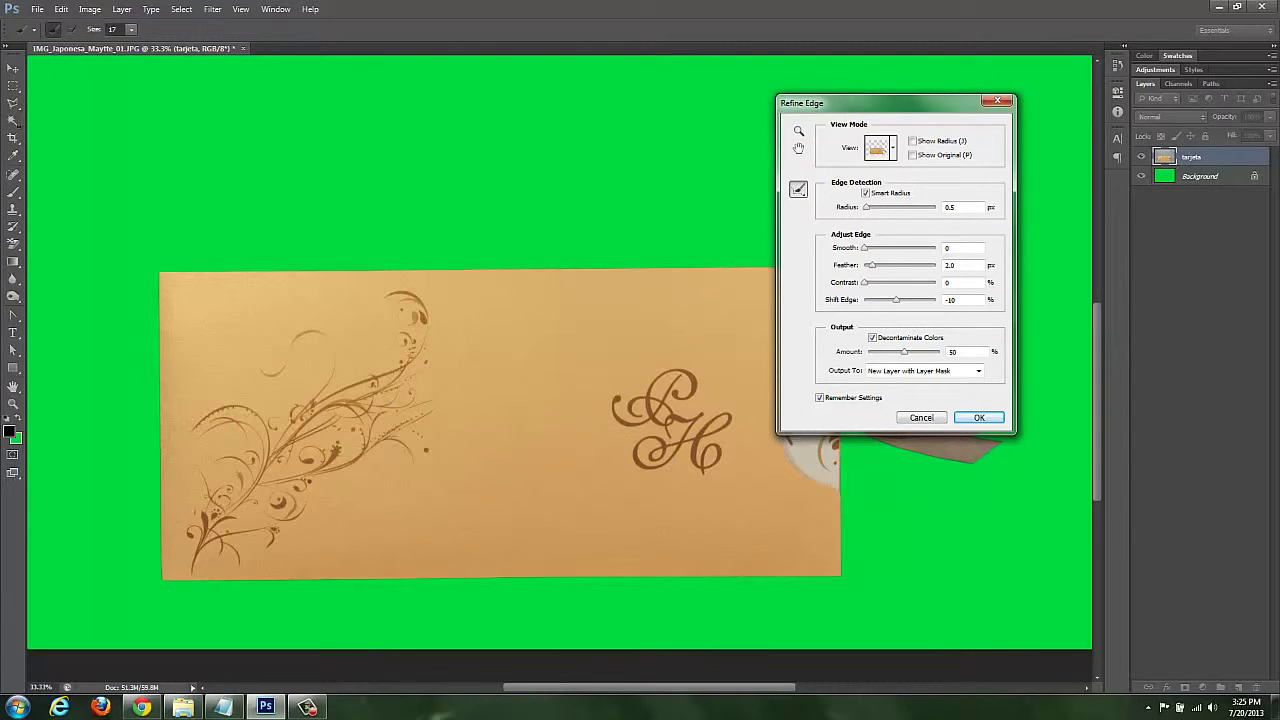
key(ctrl+plus)
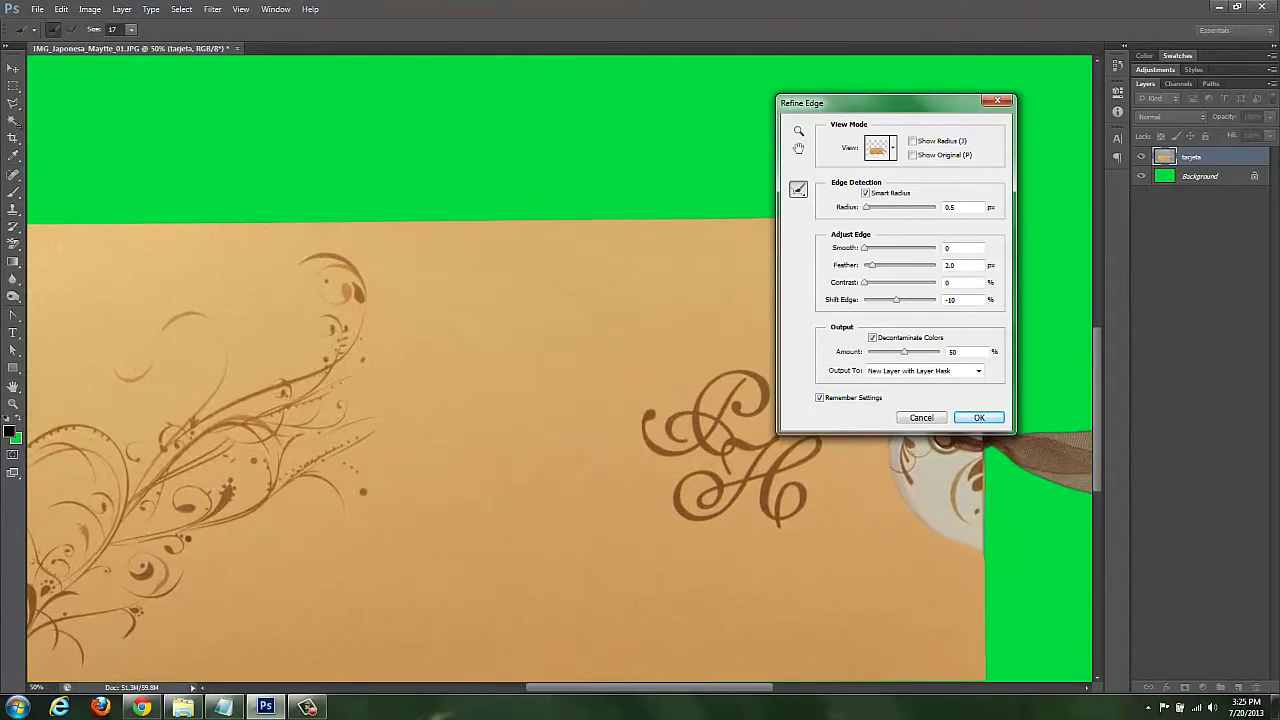
key(ctrl+plus)
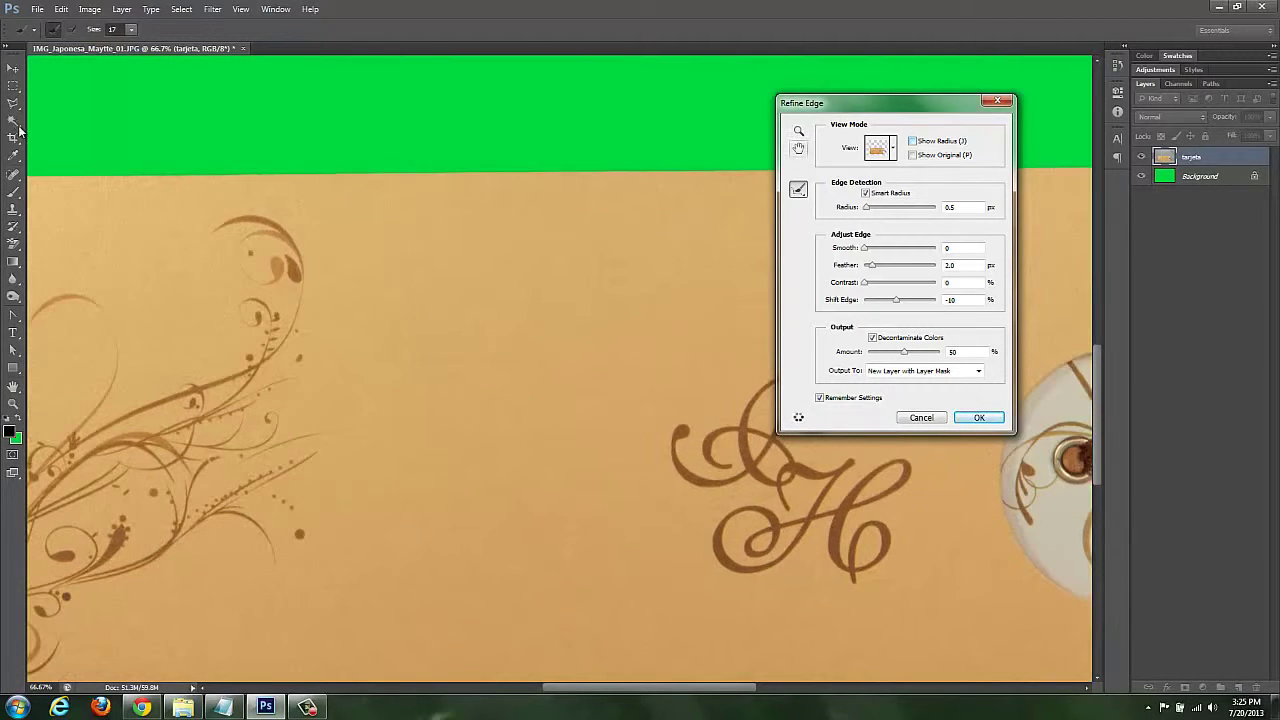
key(h)
drag(800, 455, 525, 420)
key(ctrl+plus)
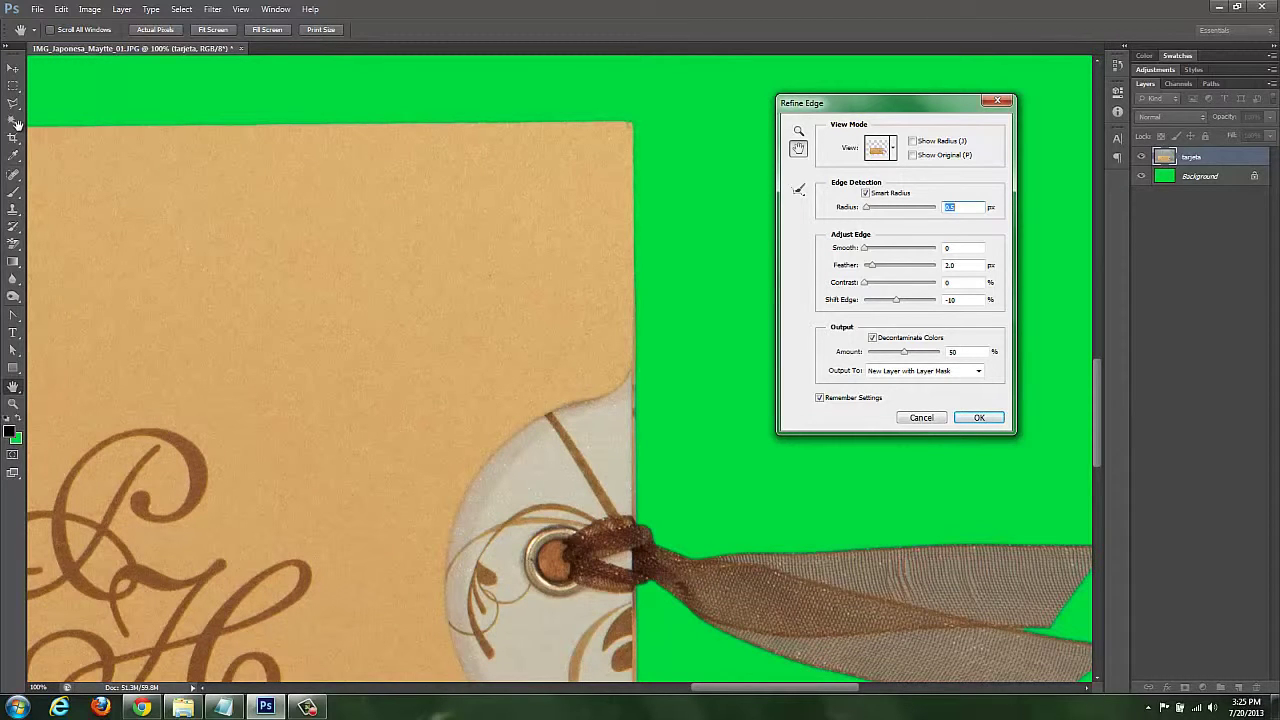
key(ctrl+plus)
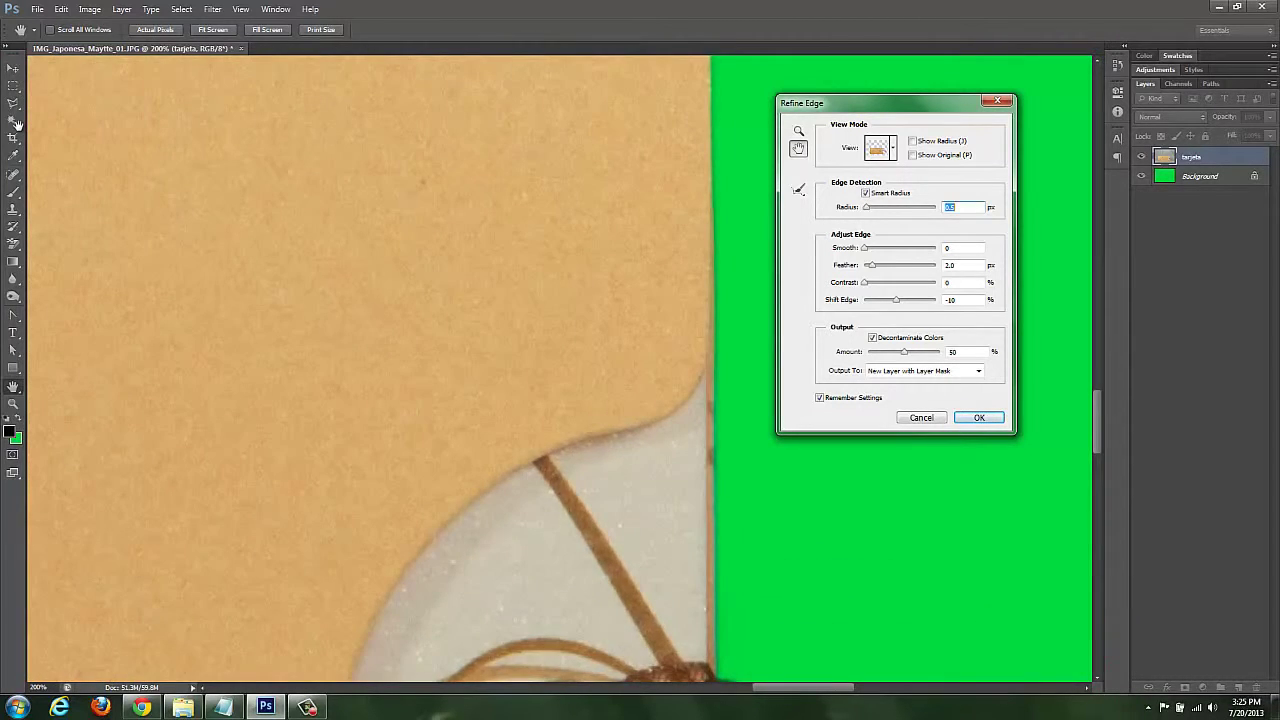
key(ctrl+minus)
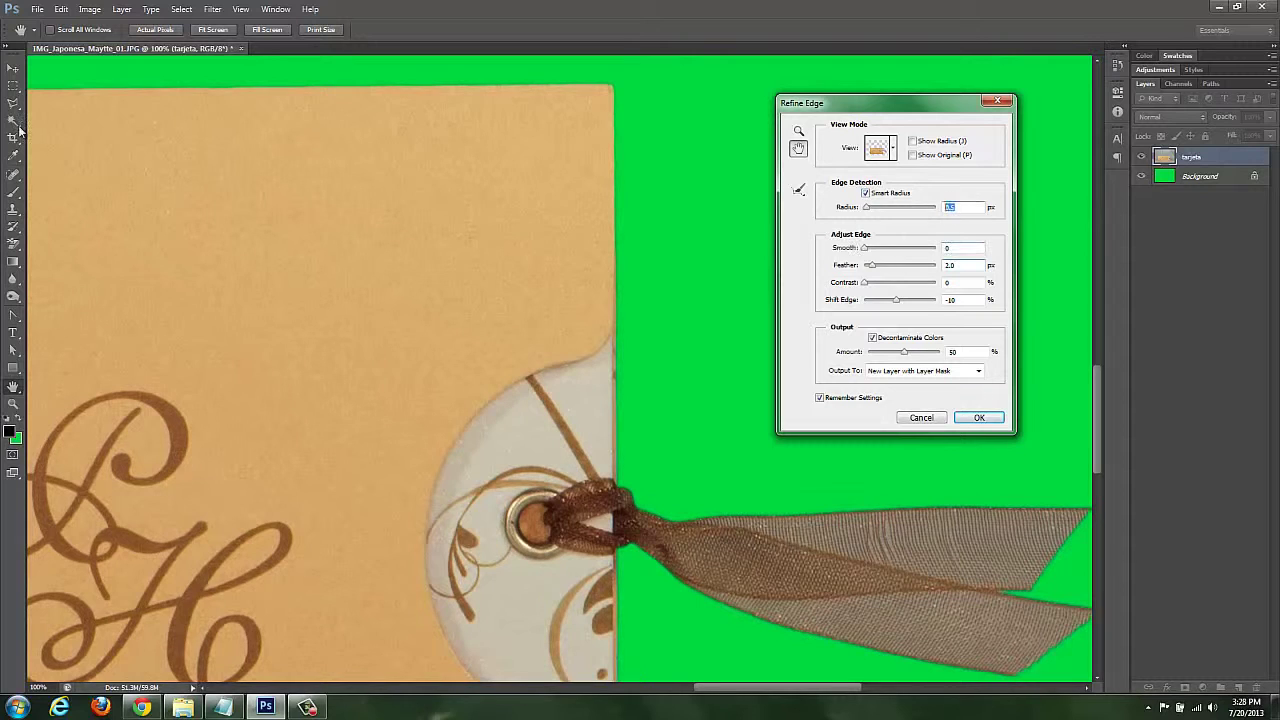
Step: Enter 0 px radius, 0 px feather, 0% shift edge and 0% decontamination amount, then zoom out
text(0)
key(Tab)
key(Tab)
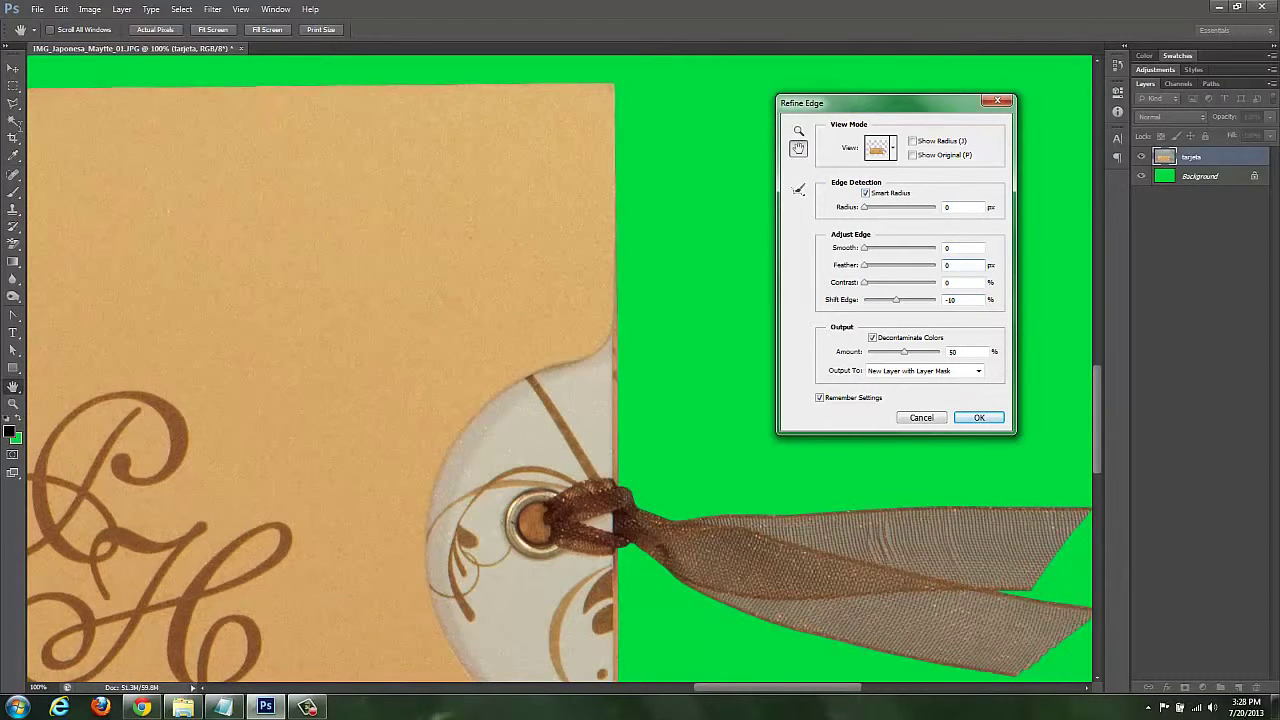
text(0)
key(Tab)
key(Tab)
text(0)
text(0)
key(ctrl+minus)
key(ctrl+minus)
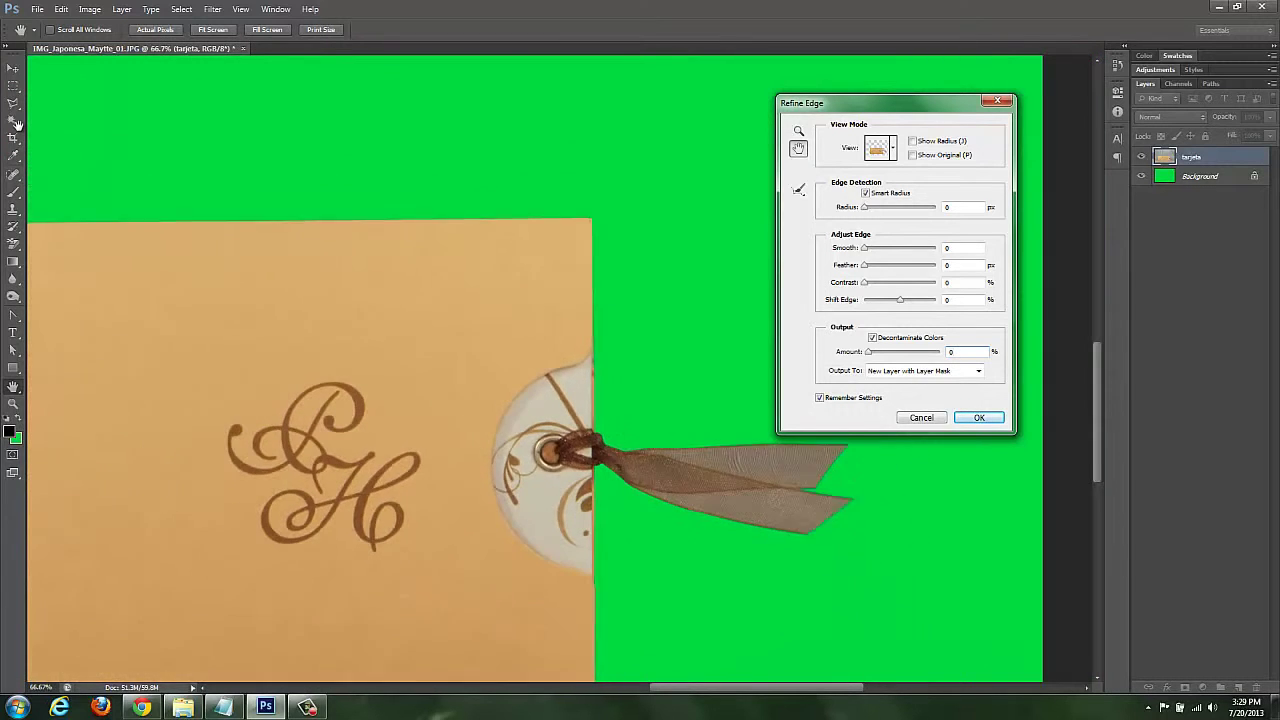
mouse_move(300, 450)
mouse_down()
mouse_move(623, 345)
mouse_move(770, 340)
mouse_move(825, 355)
mouse_up()
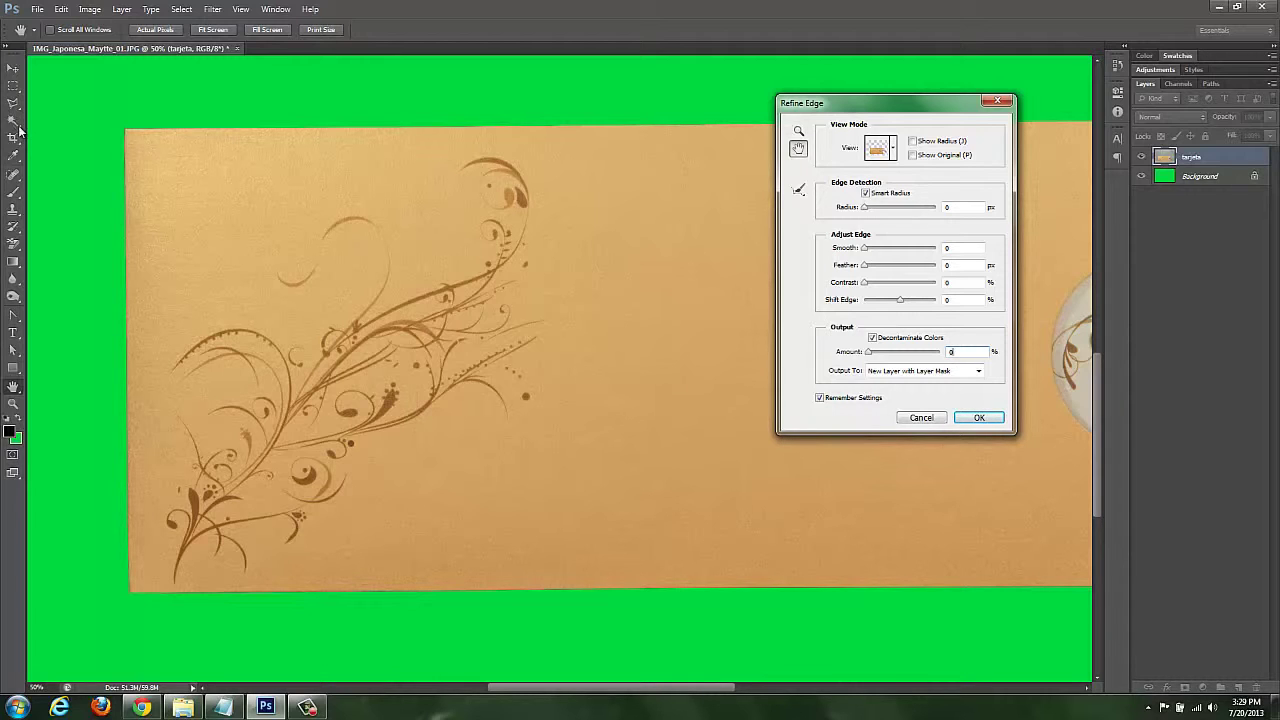
Step: View the ribbon at 66.7% and enter a 10 px Refine Edge feather
scroll(19, 130, right, 5)
scroll(18, 127, right, 5)
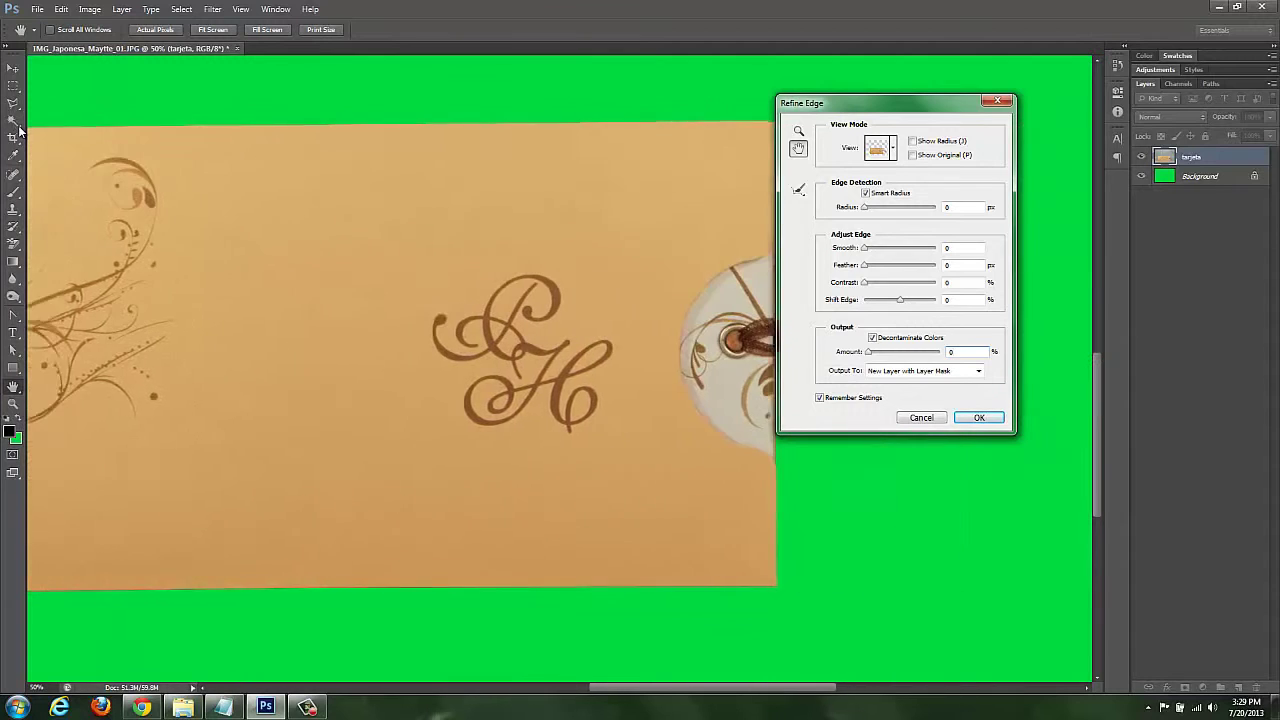
scroll(17, 124, right, 5)
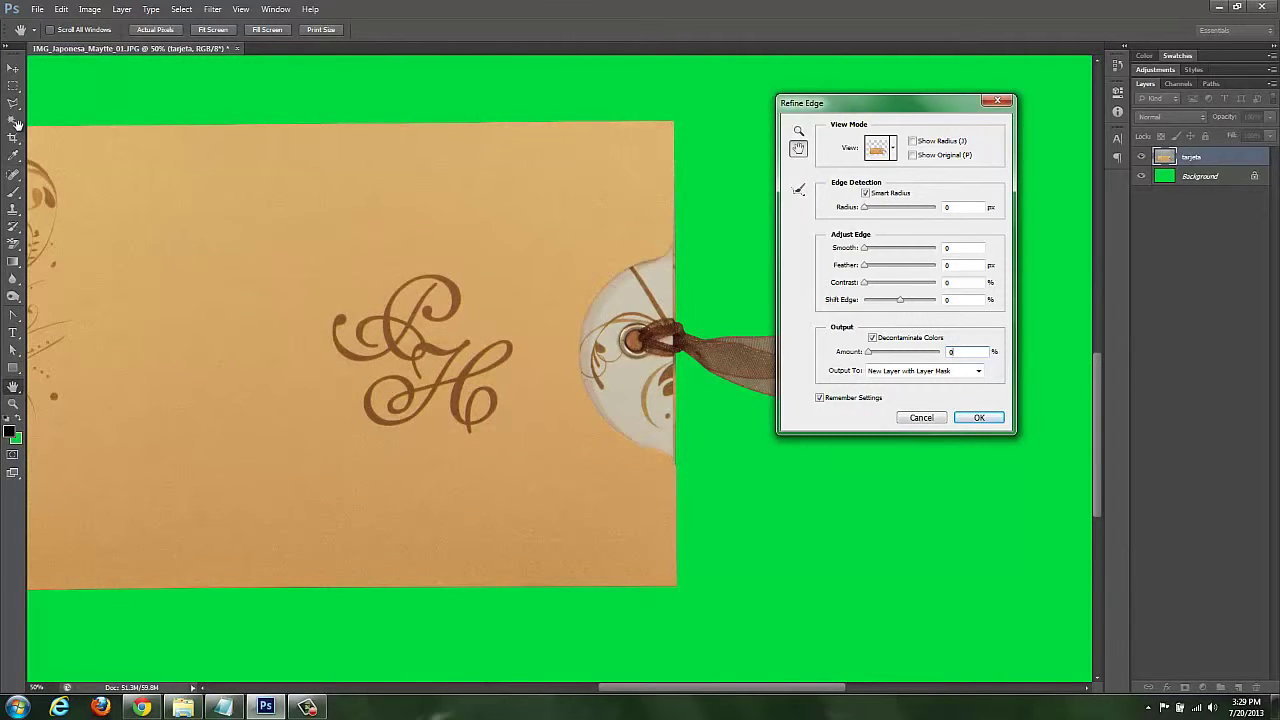
key(ctrl+plus)
key(ctrl+minus)
key(ctrl+plus)
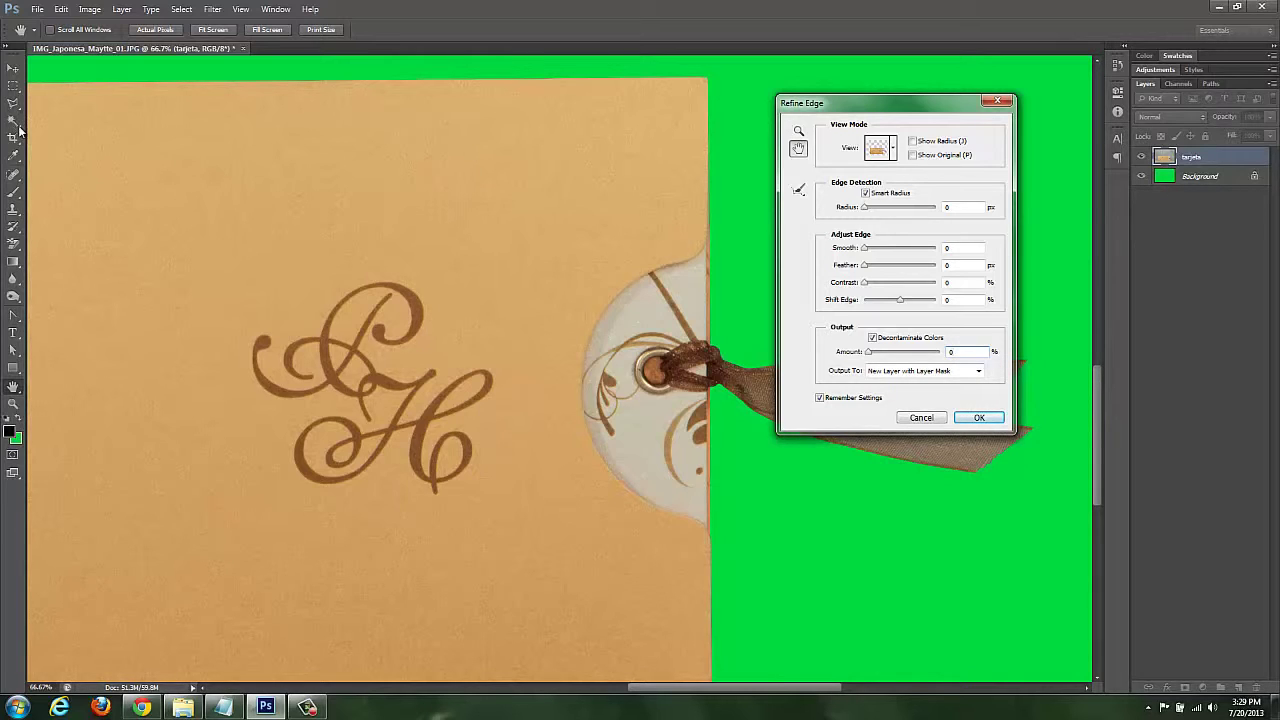
key(Tab)
text(10)
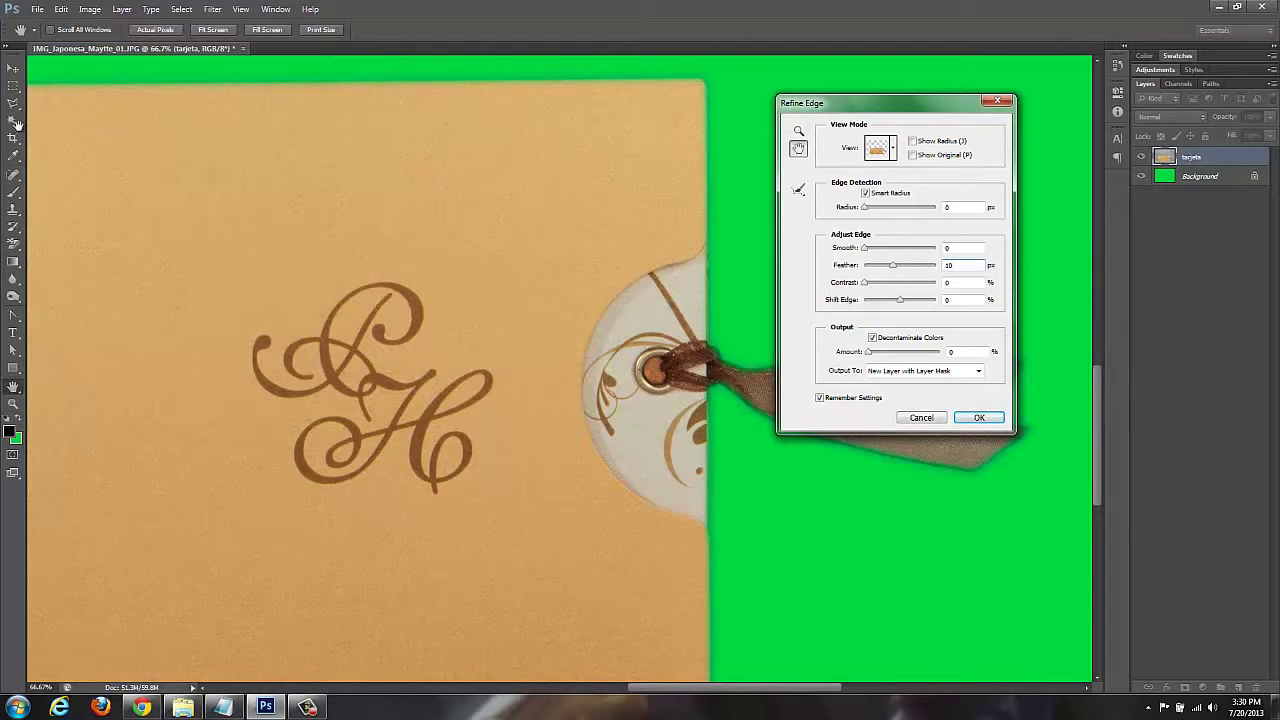
click(893, 147)
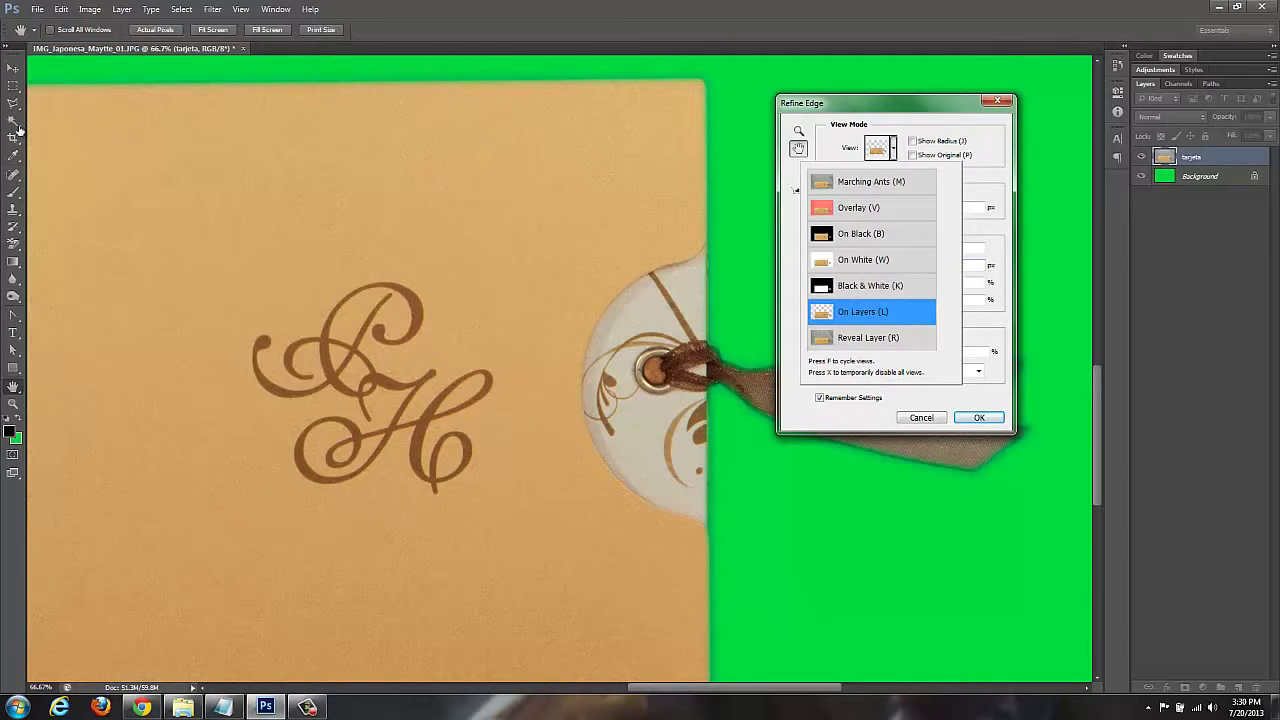
key(b)
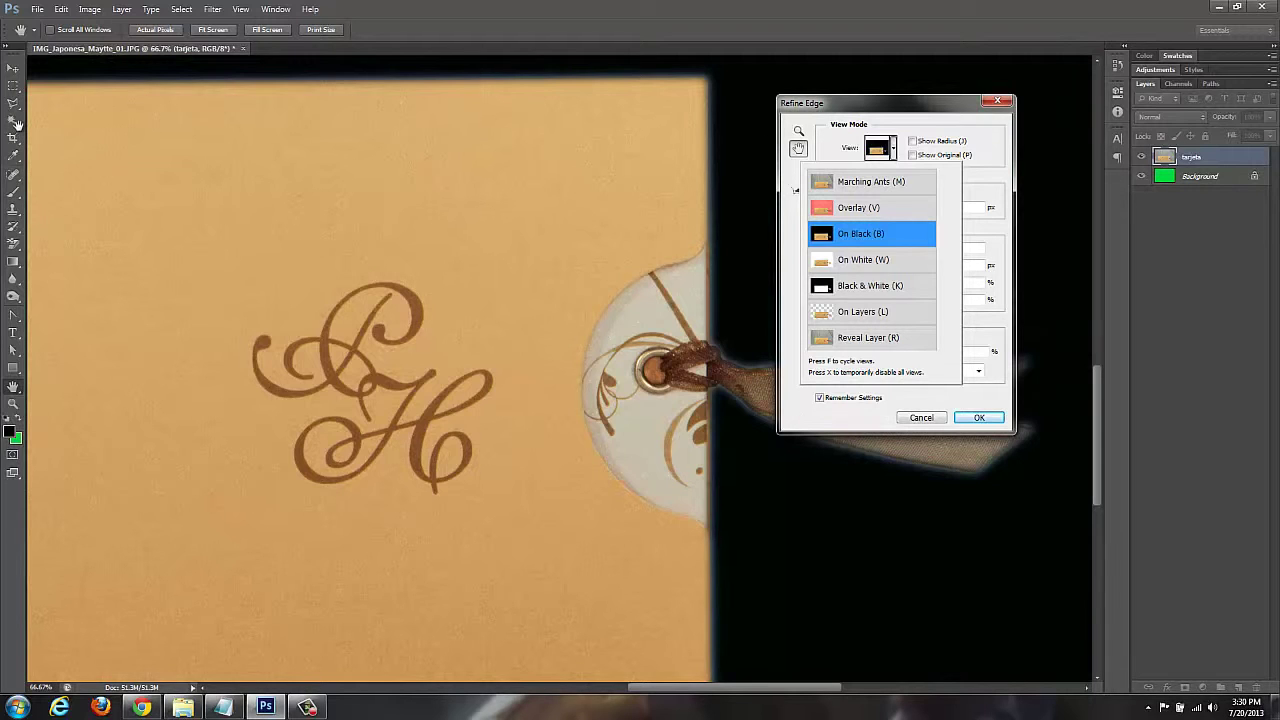
key(Return)
key(p)
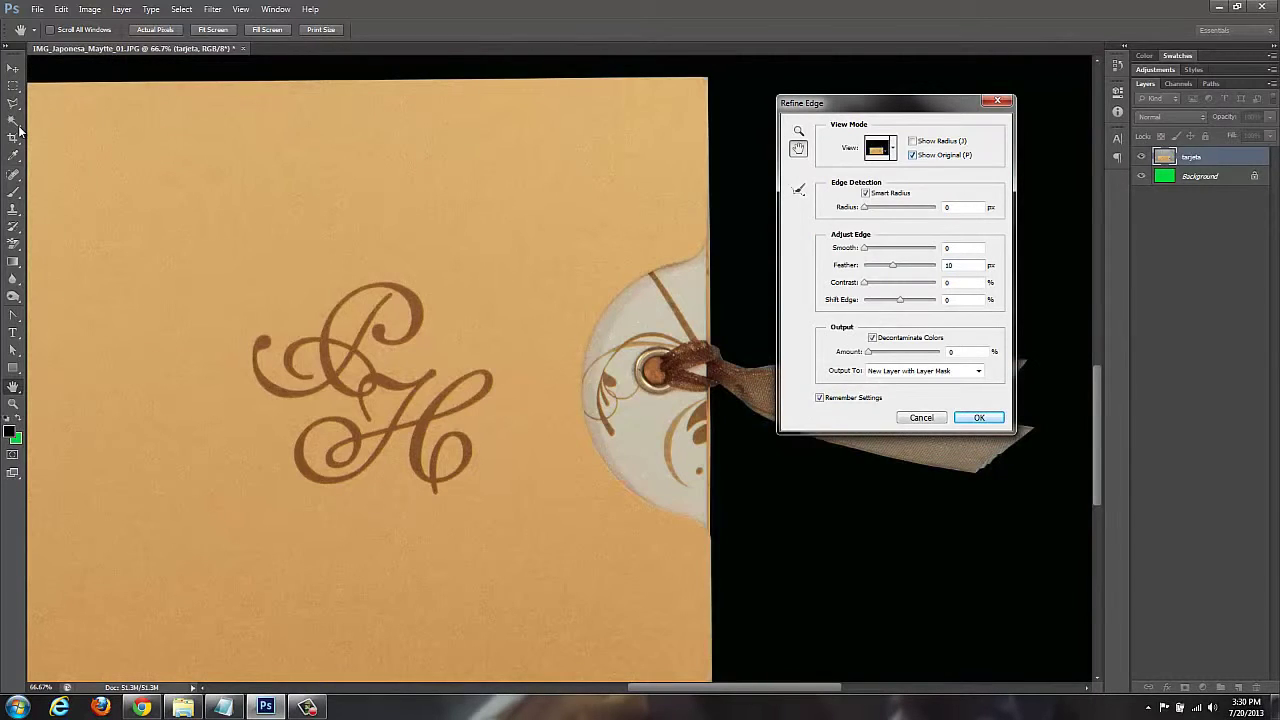
click(893, 147)
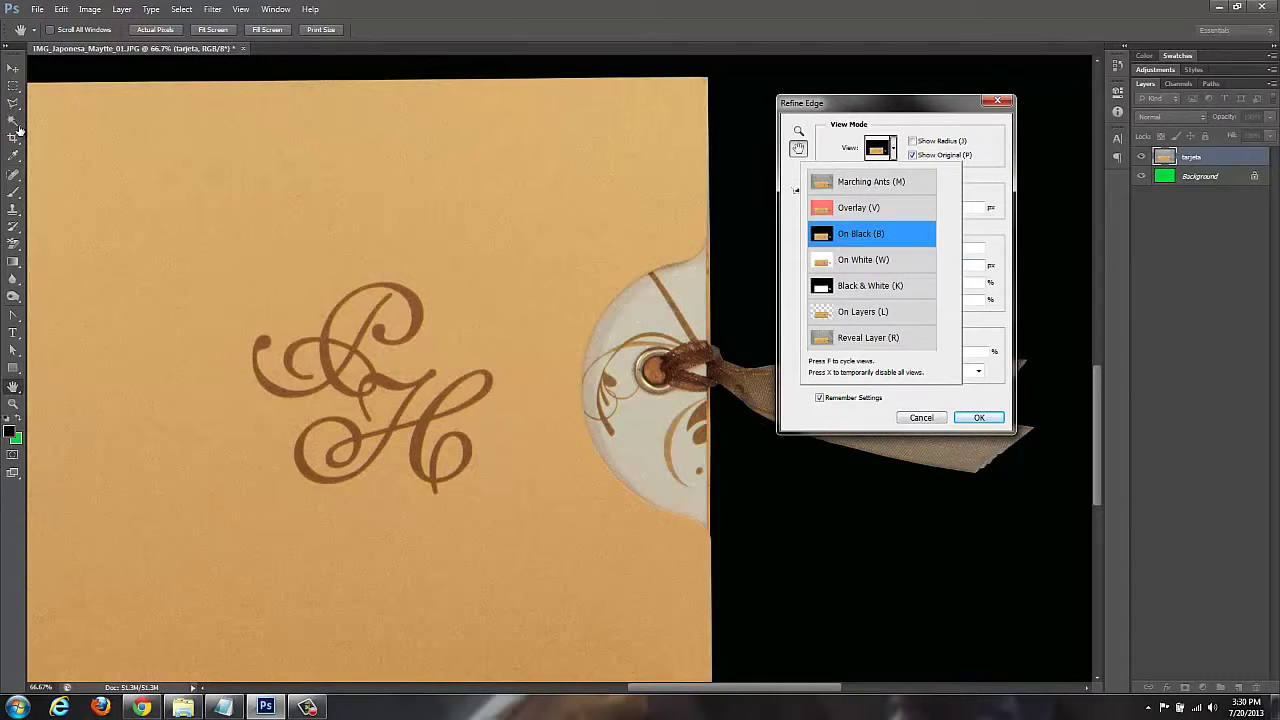
key(m)
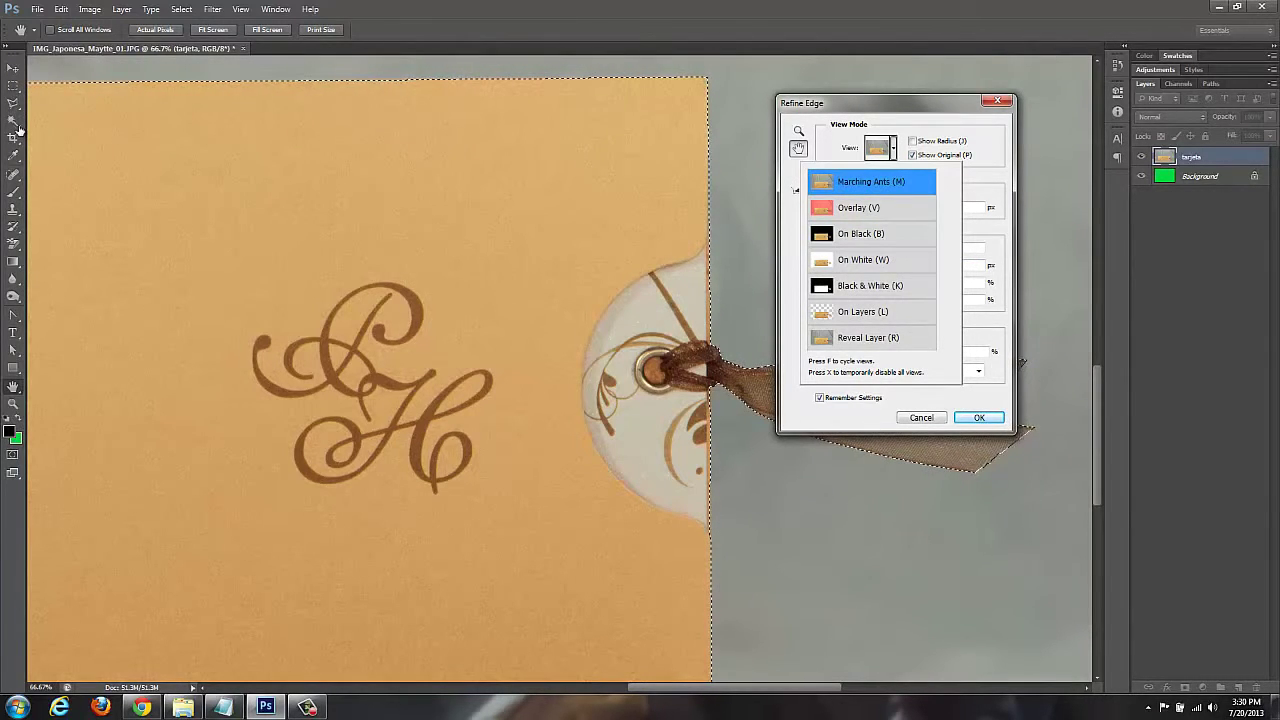
key(b)
key(Return)
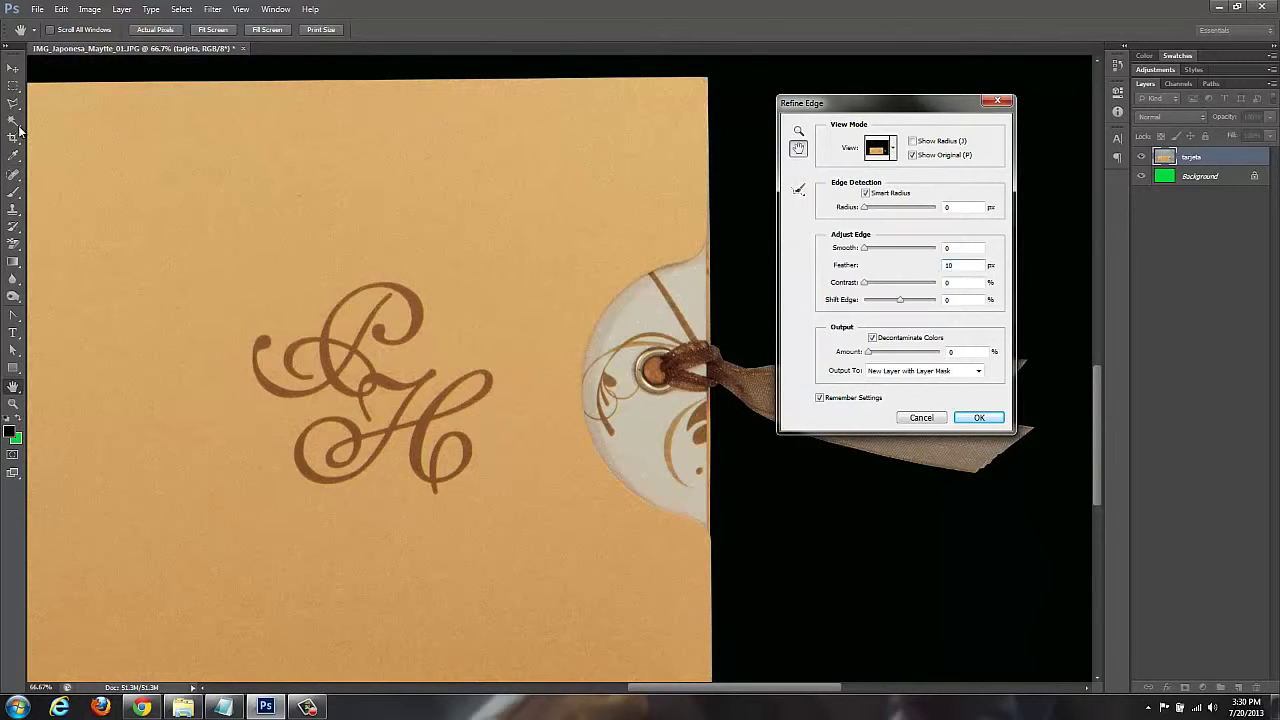
key(p)
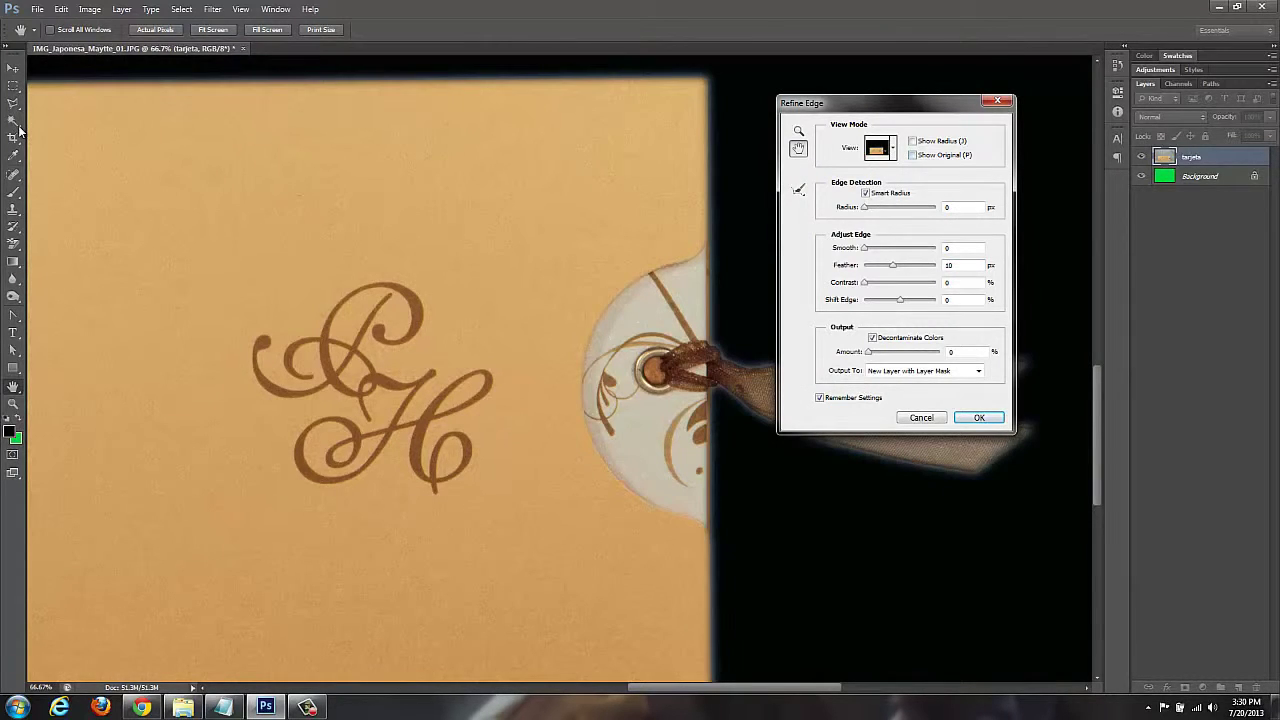
key(Up)
key(Up)
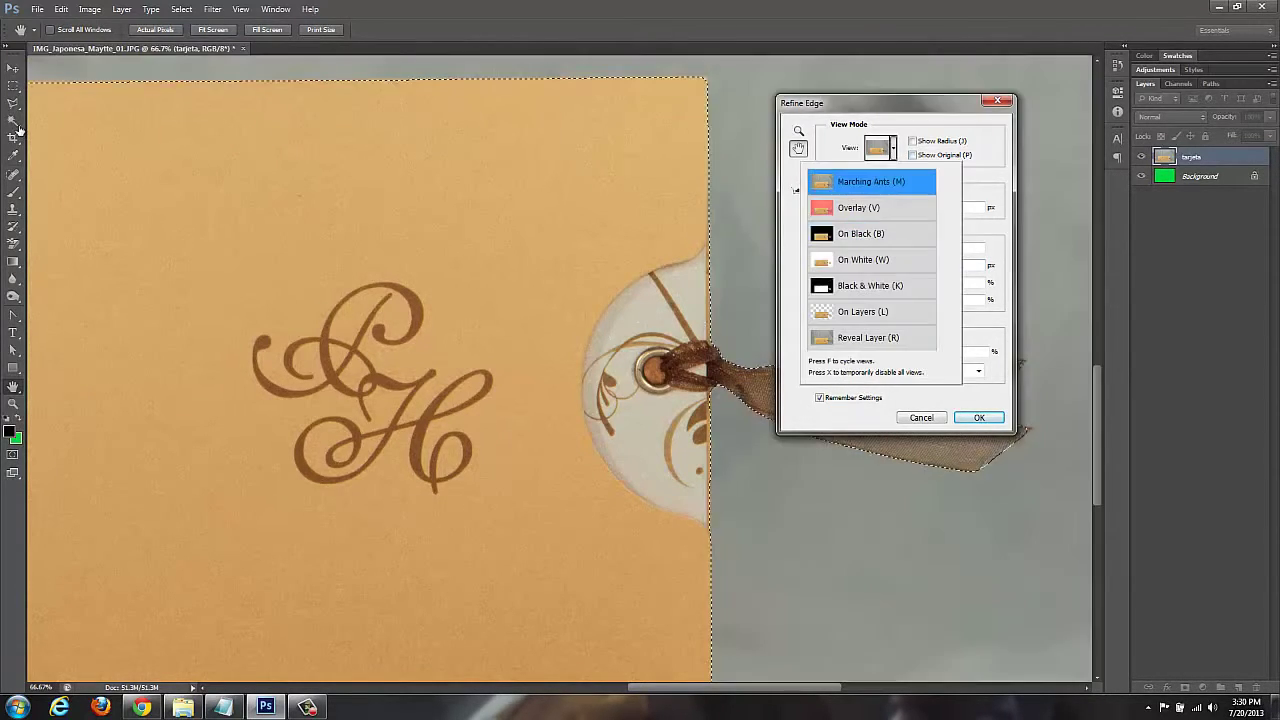
key(Return)
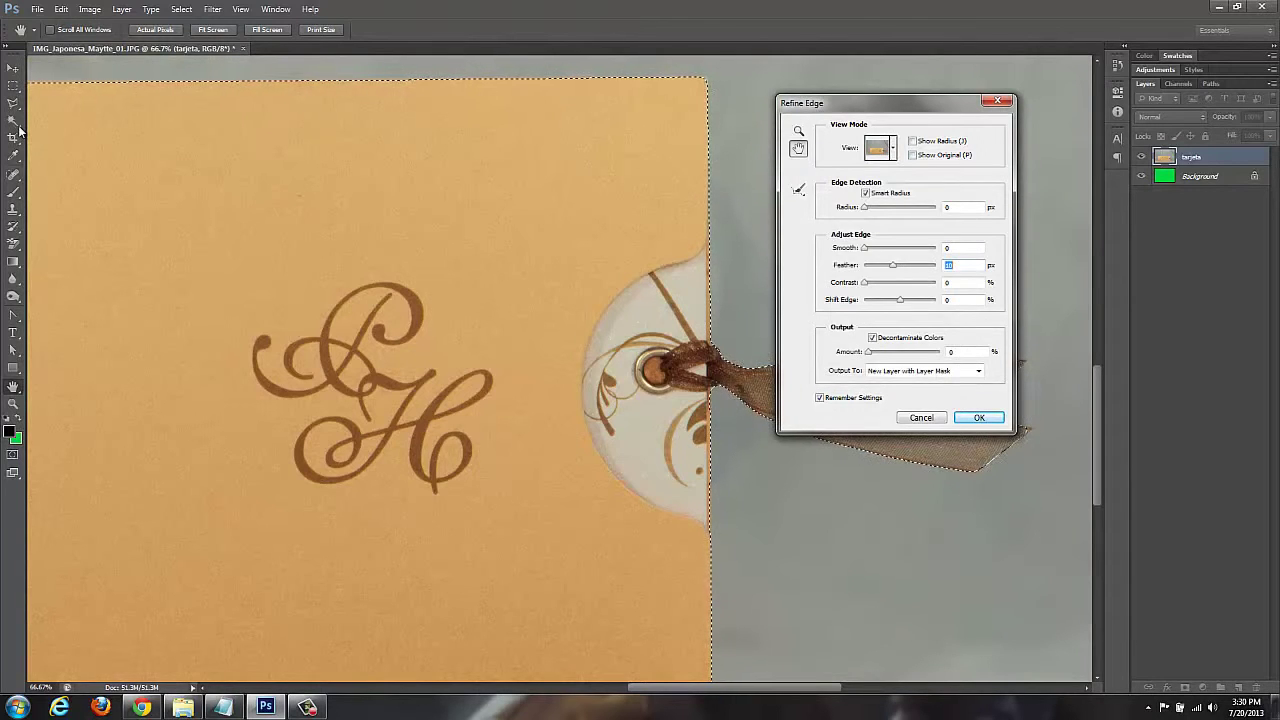
key(space)
key(l)
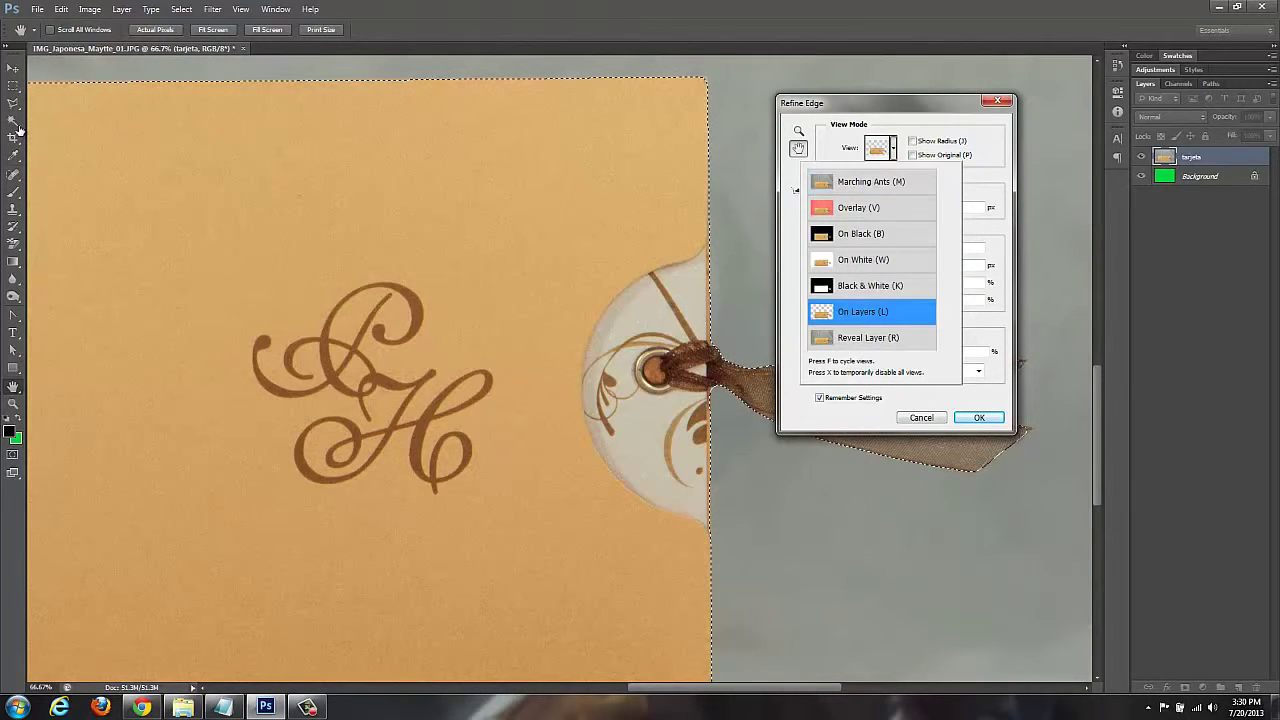
key(Return)
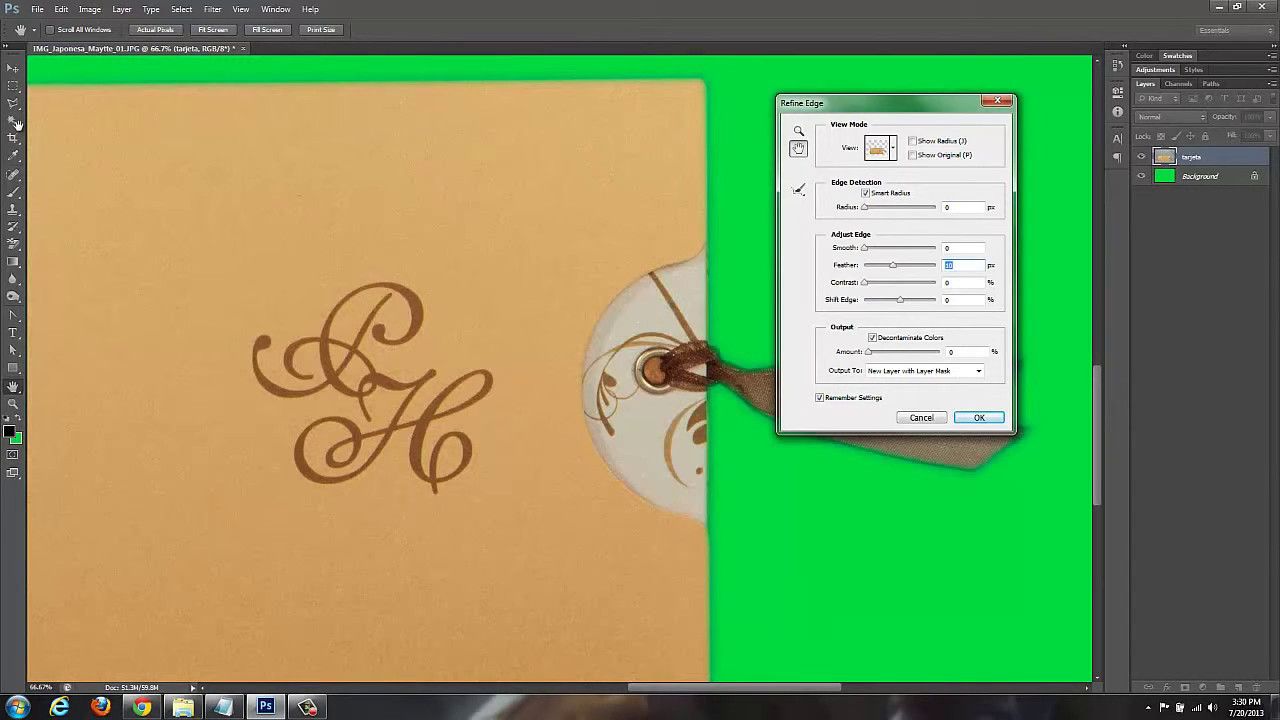
Step: Lower the feather to 2 px and compare the result against the original selection
text(2)
key(Tab)
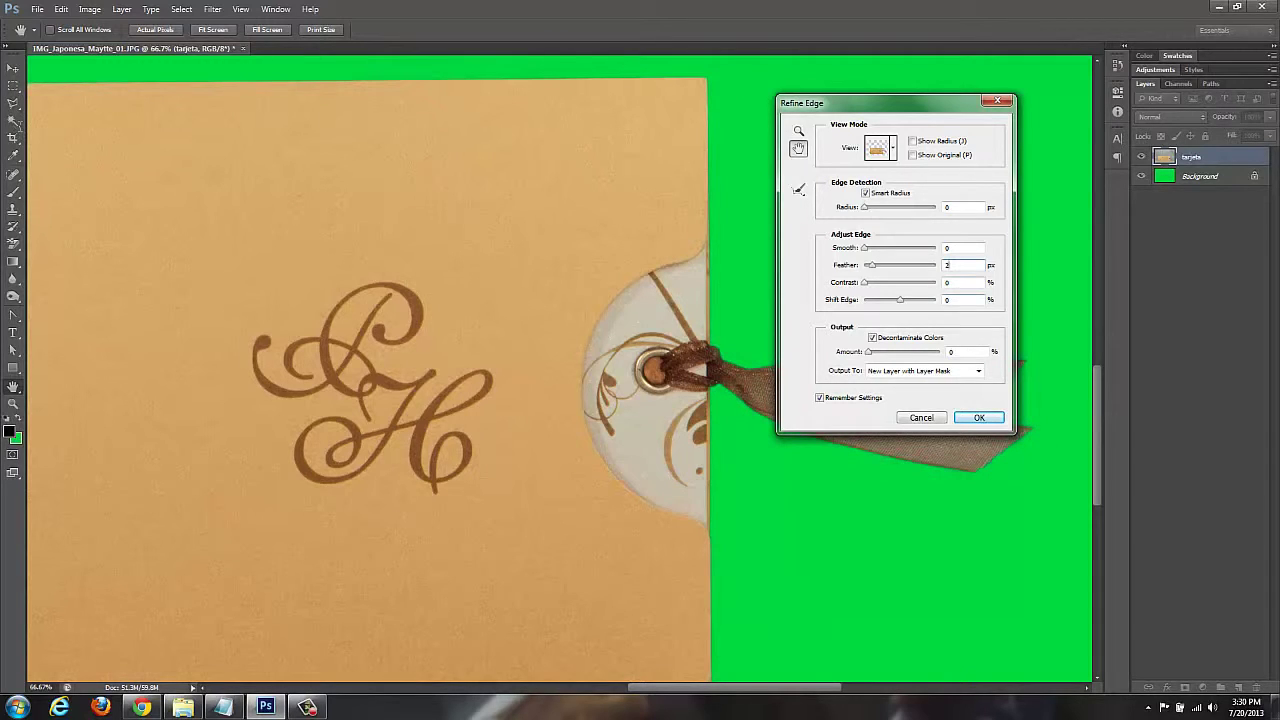
key(shift+Tab)
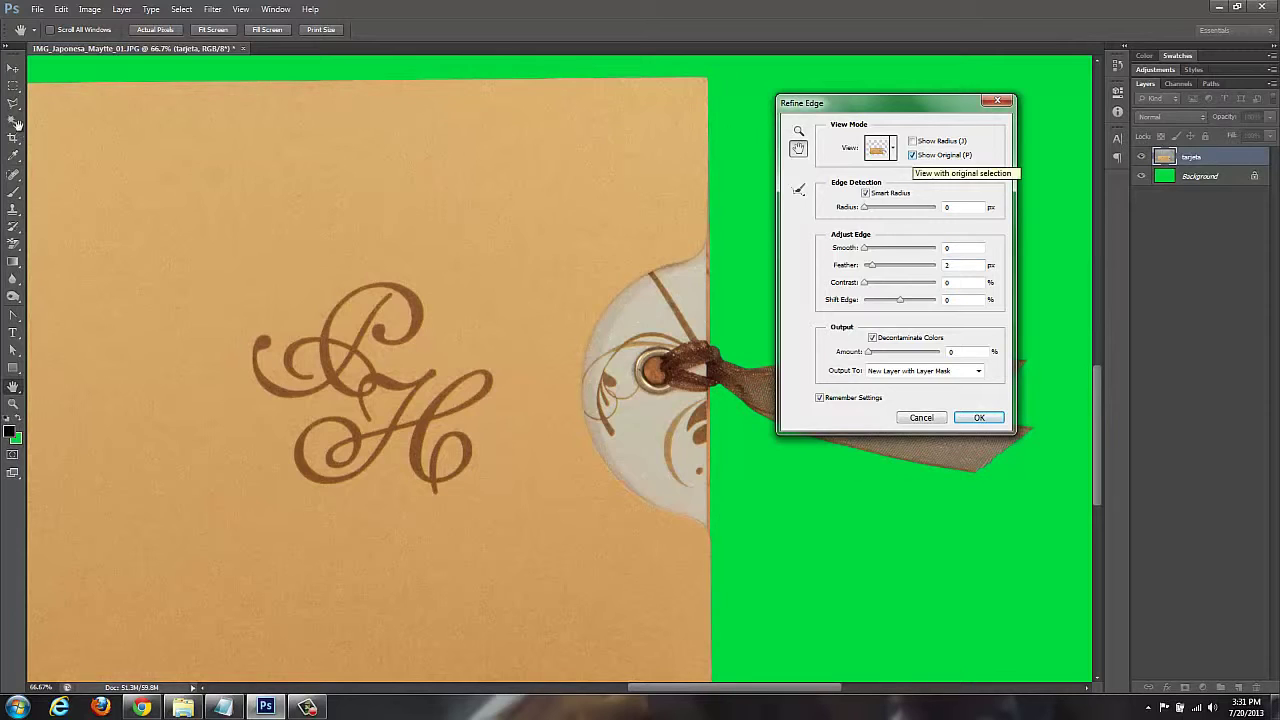
key(p)
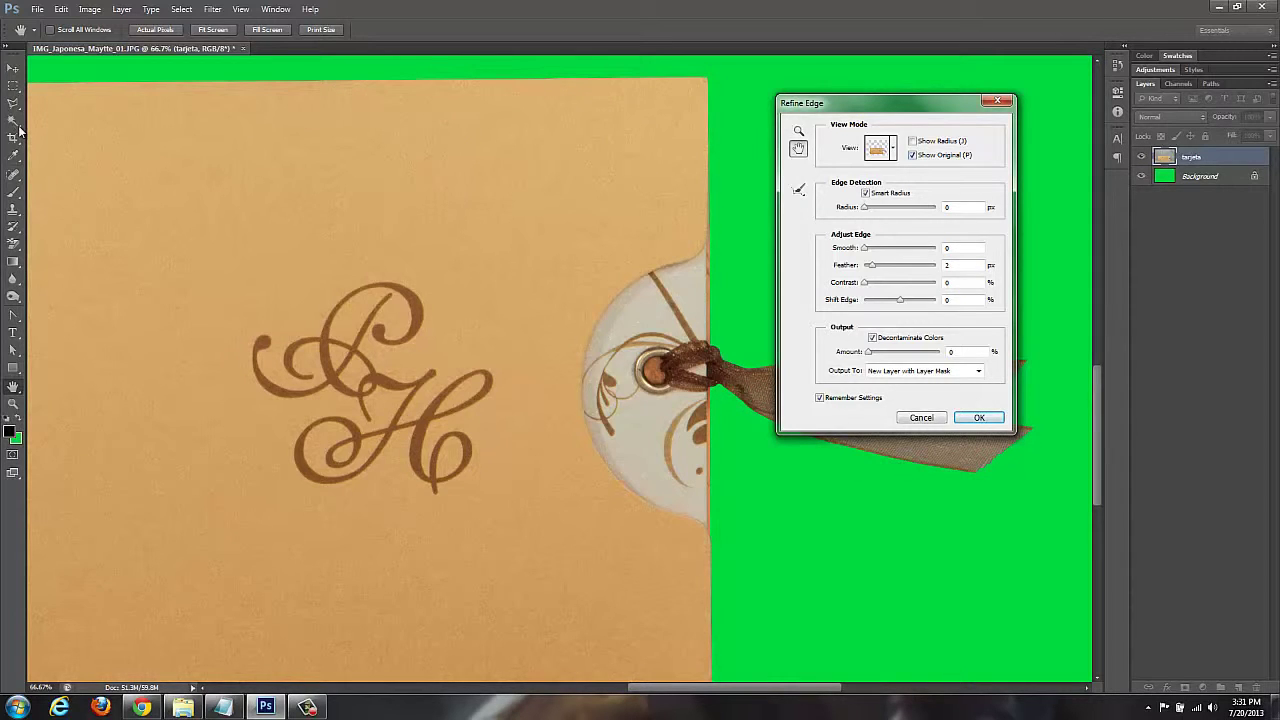
key(p)
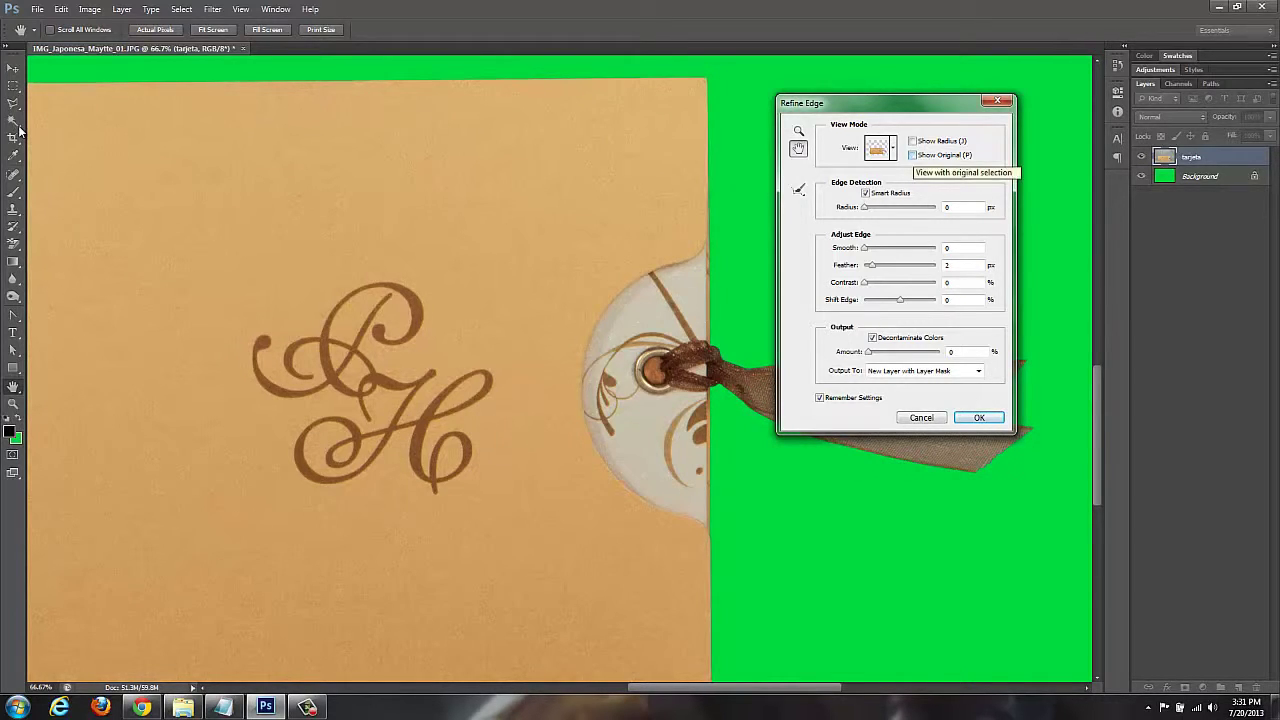
Step: Raise the edge Contrast to 50%
key(Tab)
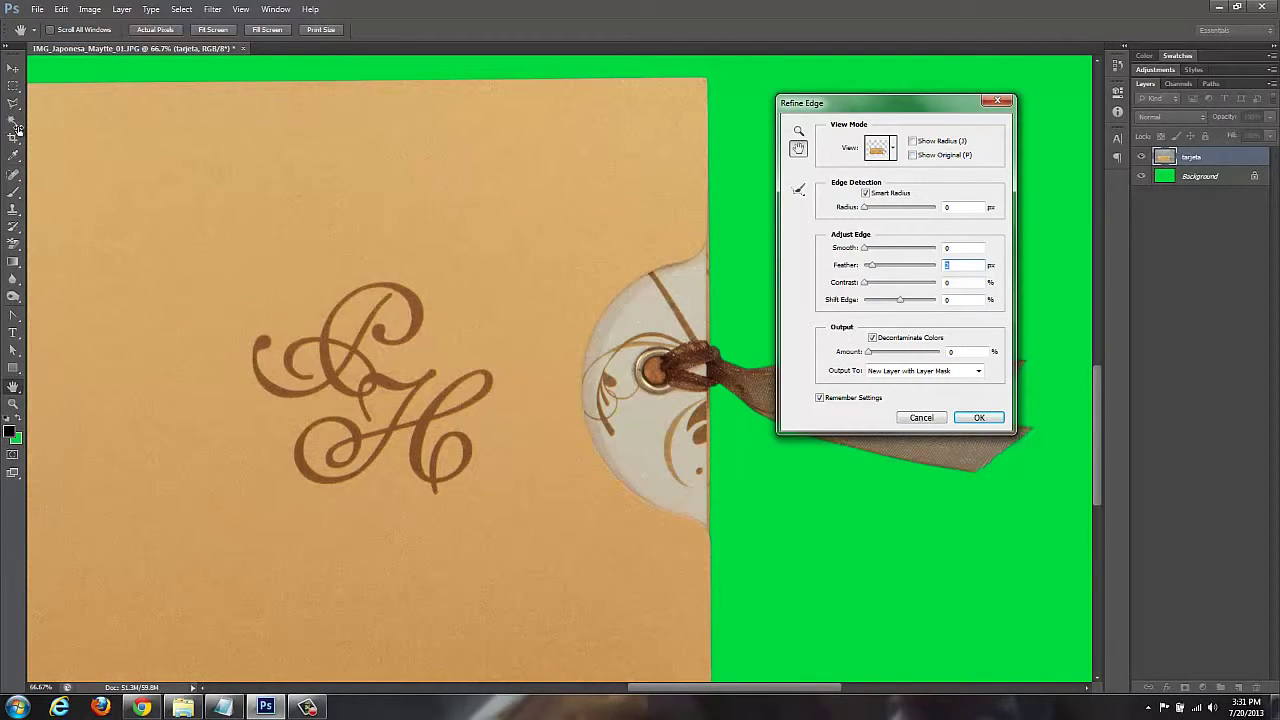
key(Tab)
text(20)
key(shift+Up)
key(shift+Up)
key(shift+Up)
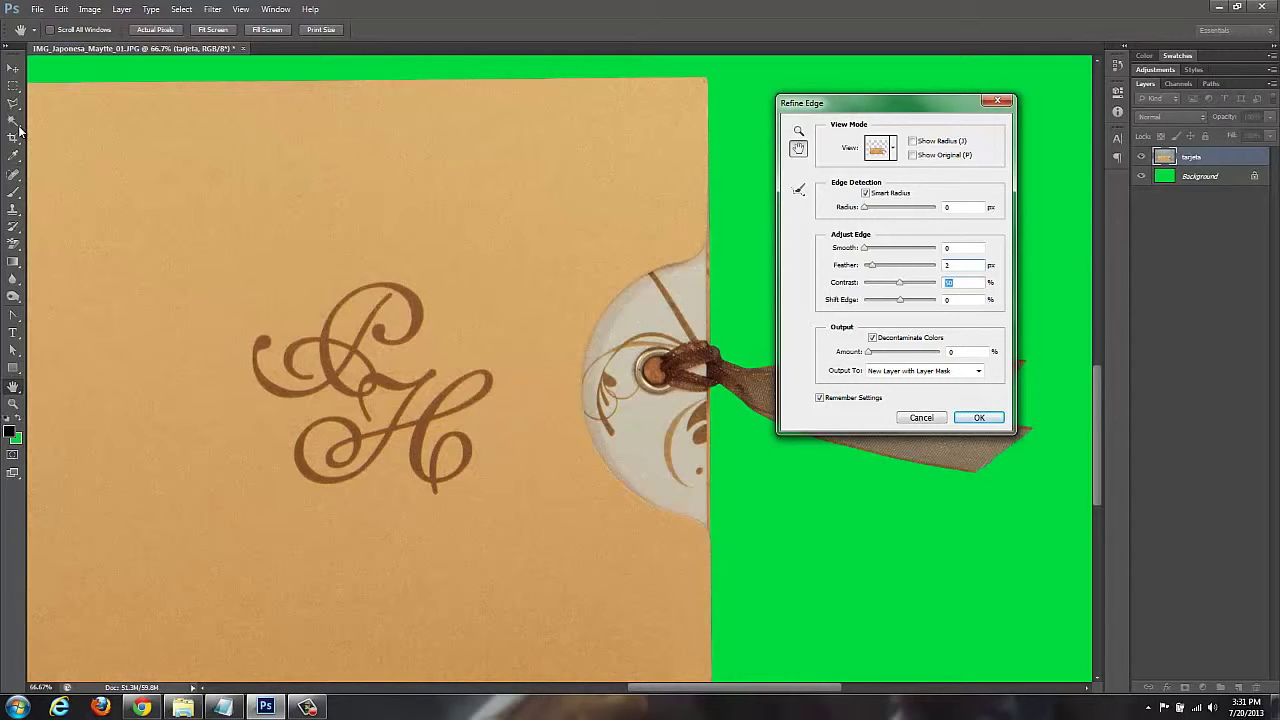
Step: Bring Contrast back down and try Shift Edge values outward and inward
key(shift+Down)
key(shift+Down)
key(shift+Down)
text(6)
text(6)
text(0)
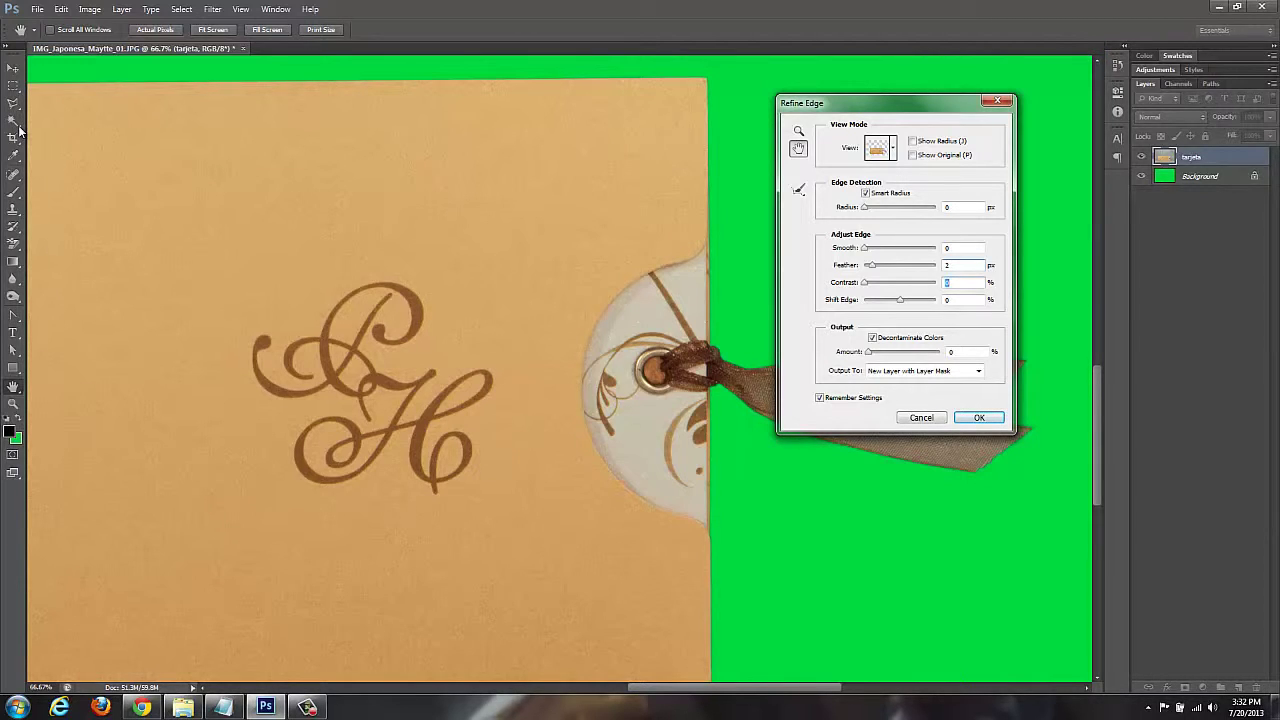
key(Tab)
key(shift+Down)
key(shift+Down)
key(shift+Up)
key(shift+Up)
key(shift+Up)
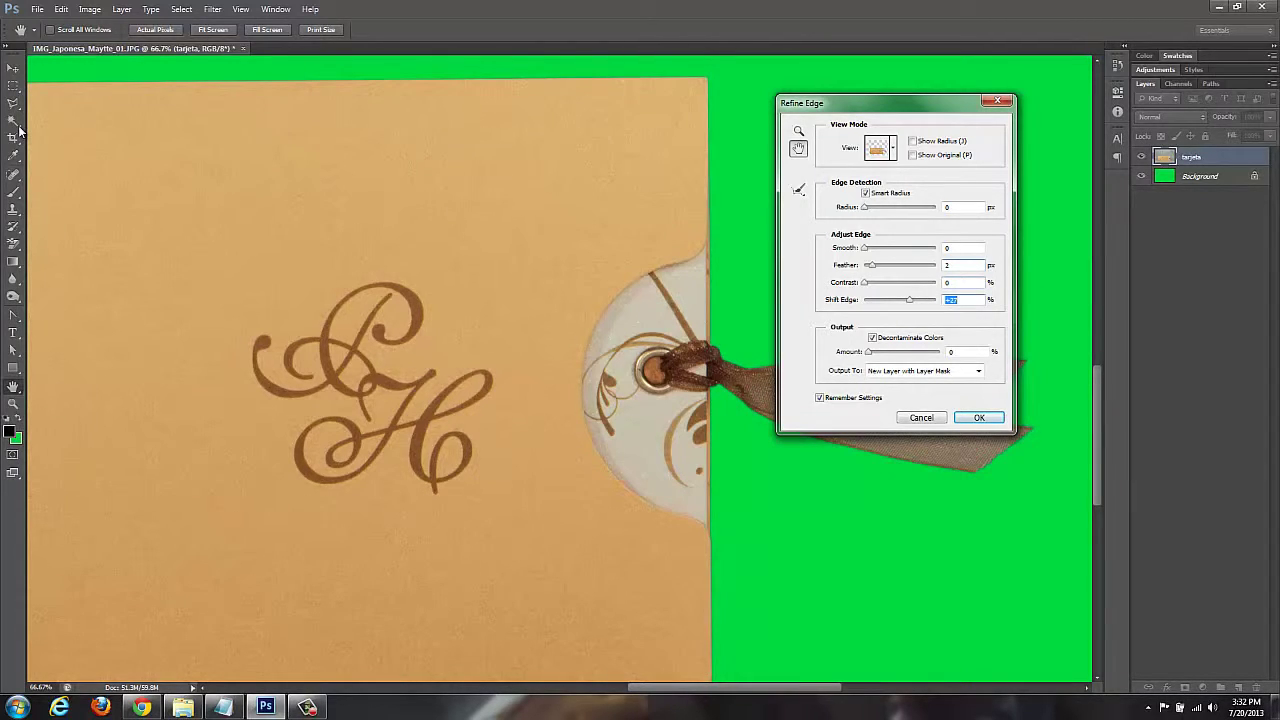
key(shift+Down)
key(shift+Down)
key(shift+Down)
key(shift+Down)
key(shift+Down)
key(shift+Down)
key(shift+Up)
key(shift+Up)
key(shift+Up)
key(shift+Up)
key(shift+Up)
key(shift+Up)
key(shift+Up)
key(shift+Up)
key(shift+Up)
key(shift+Up)
key(shift+Up)
key(shift+Up)
key(shift+Up)
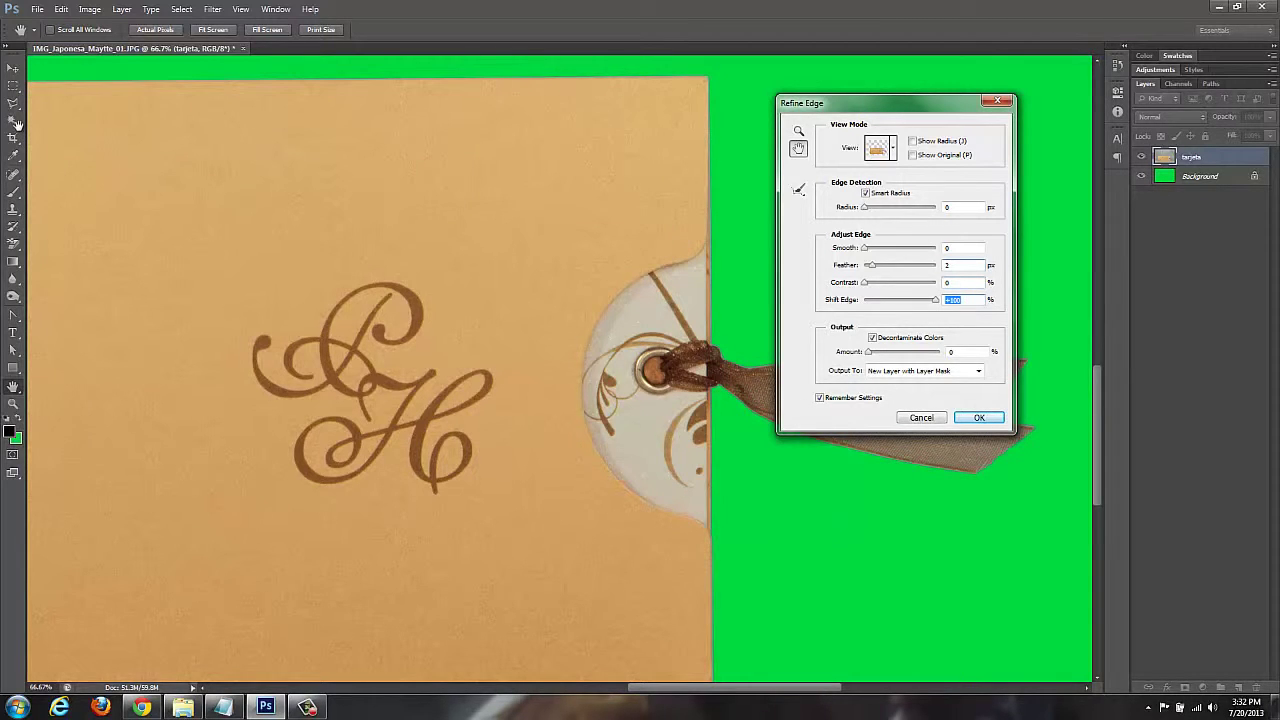
Step: Try a -20% Shift Edge while zooming in and out on the eyelet and ribbon knot
key(ctrl+plus)
key(ctrl+plus)
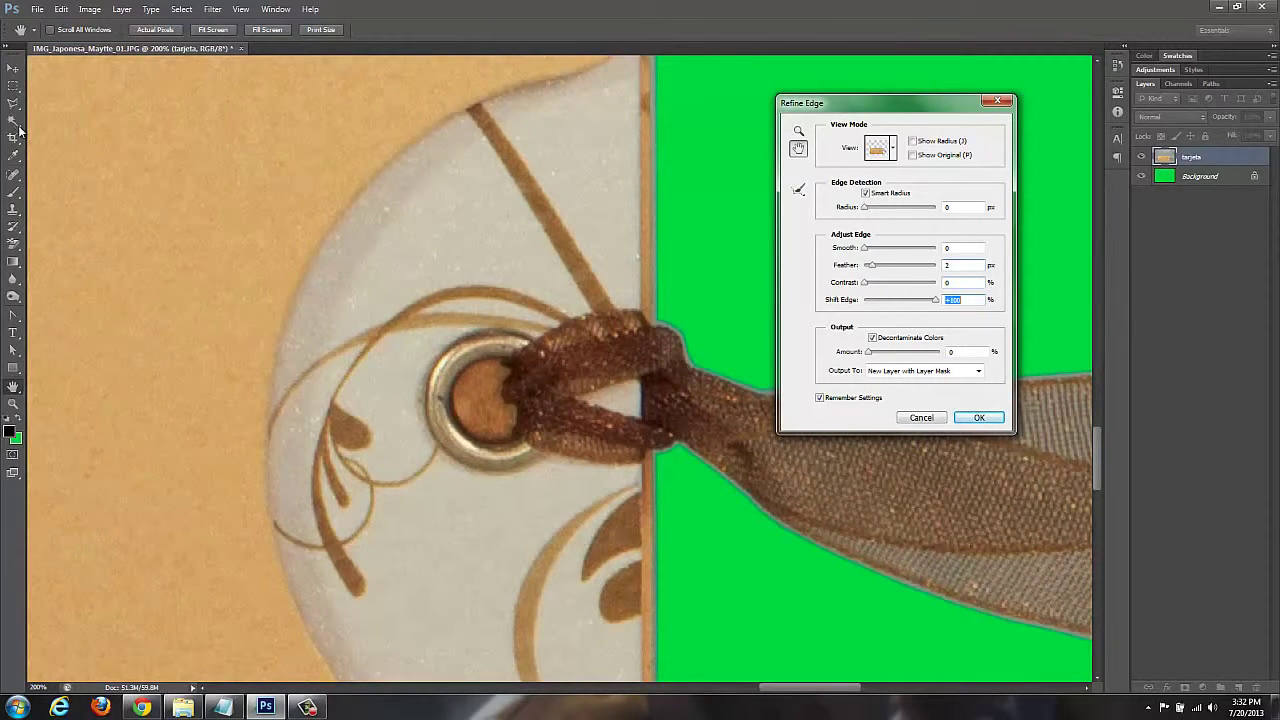
text(0)
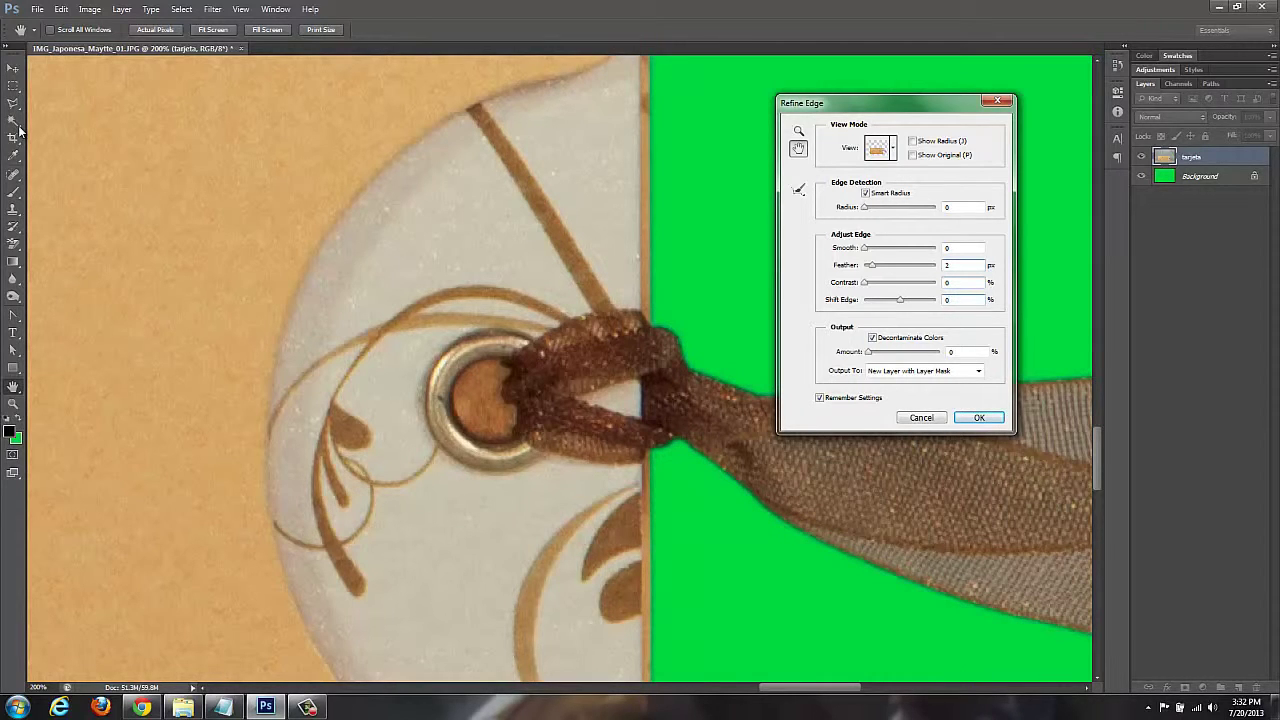
key(shift+Down)
key(shift+Down)
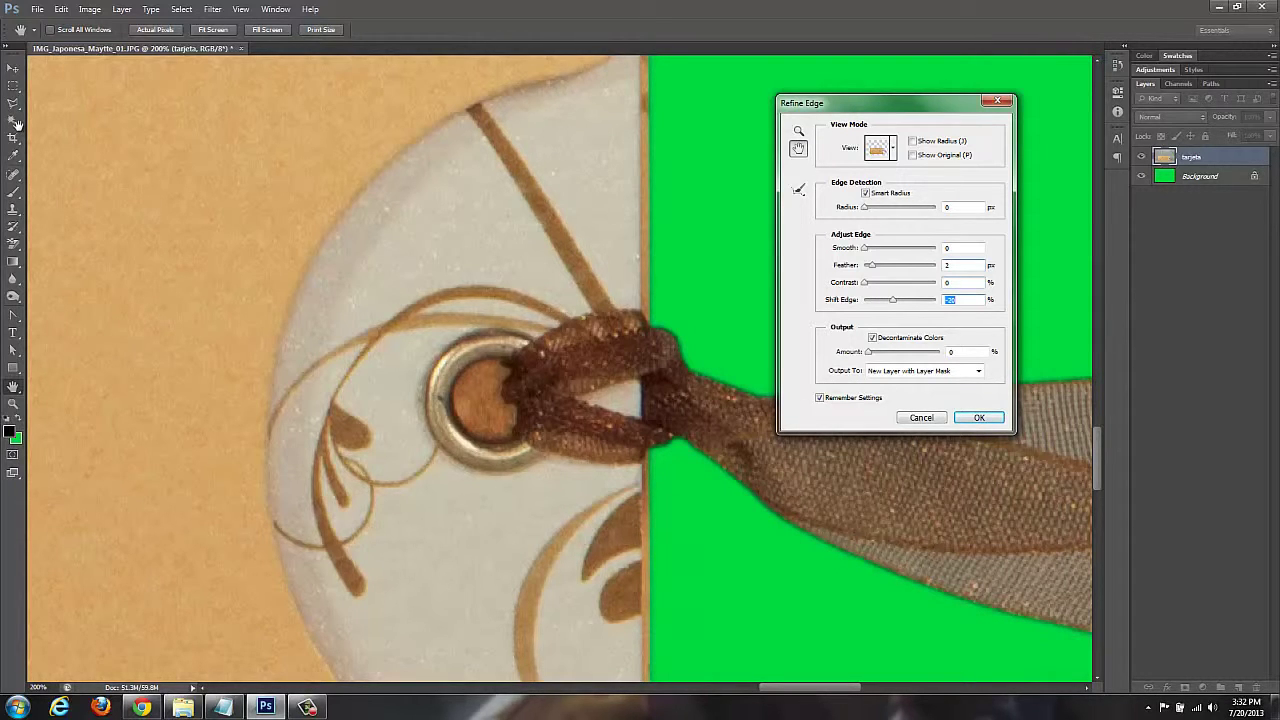
key(ctrl+minus)
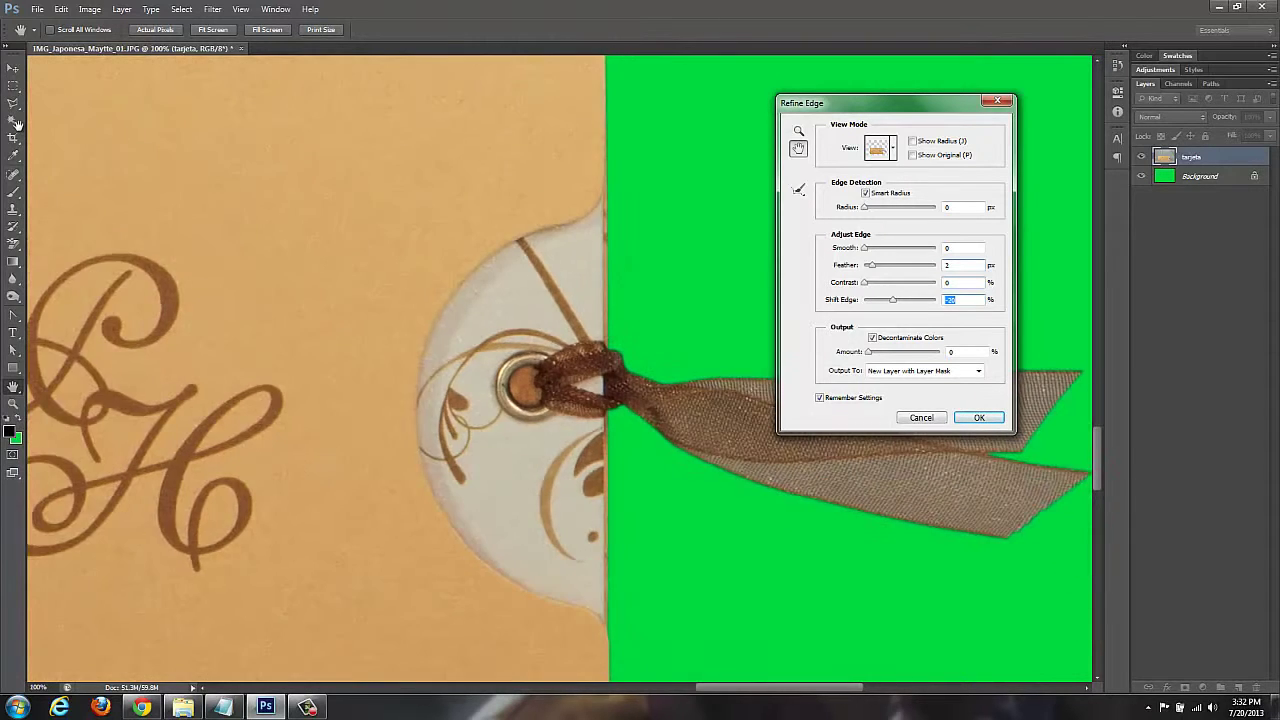
key(ctrl+minus)
key(ctrl+minus)
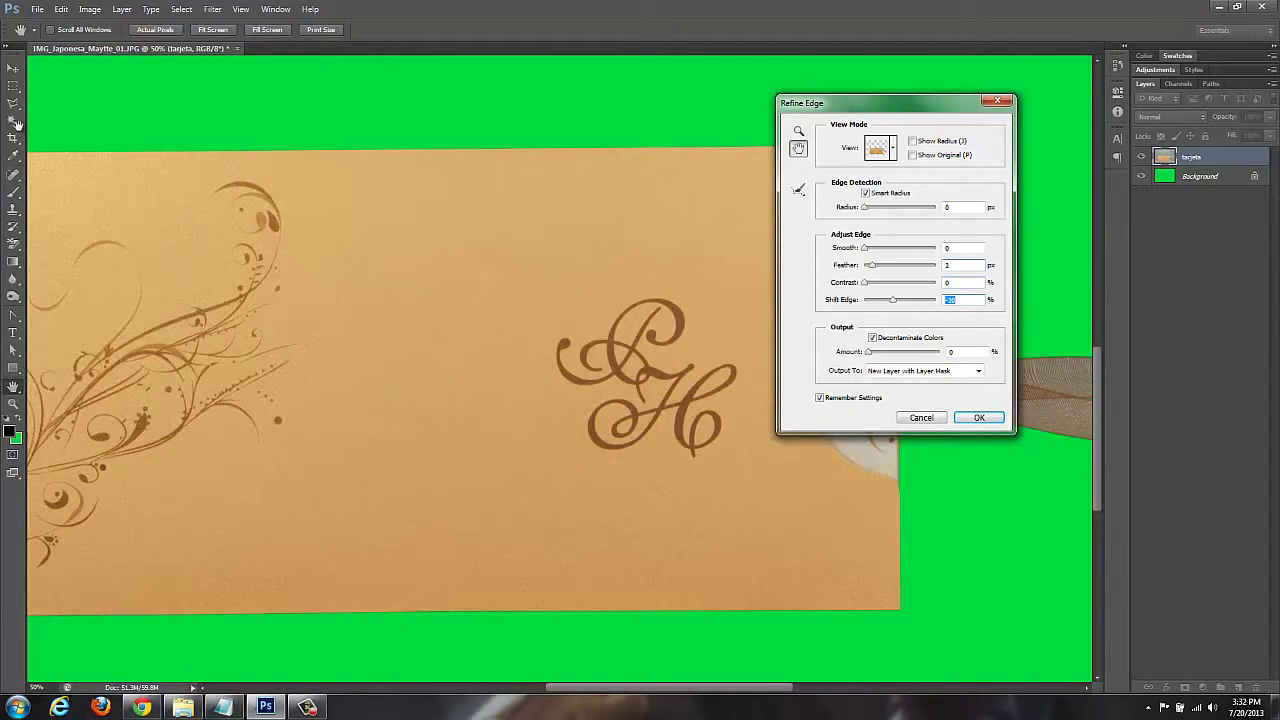
key(ctrl+minus)
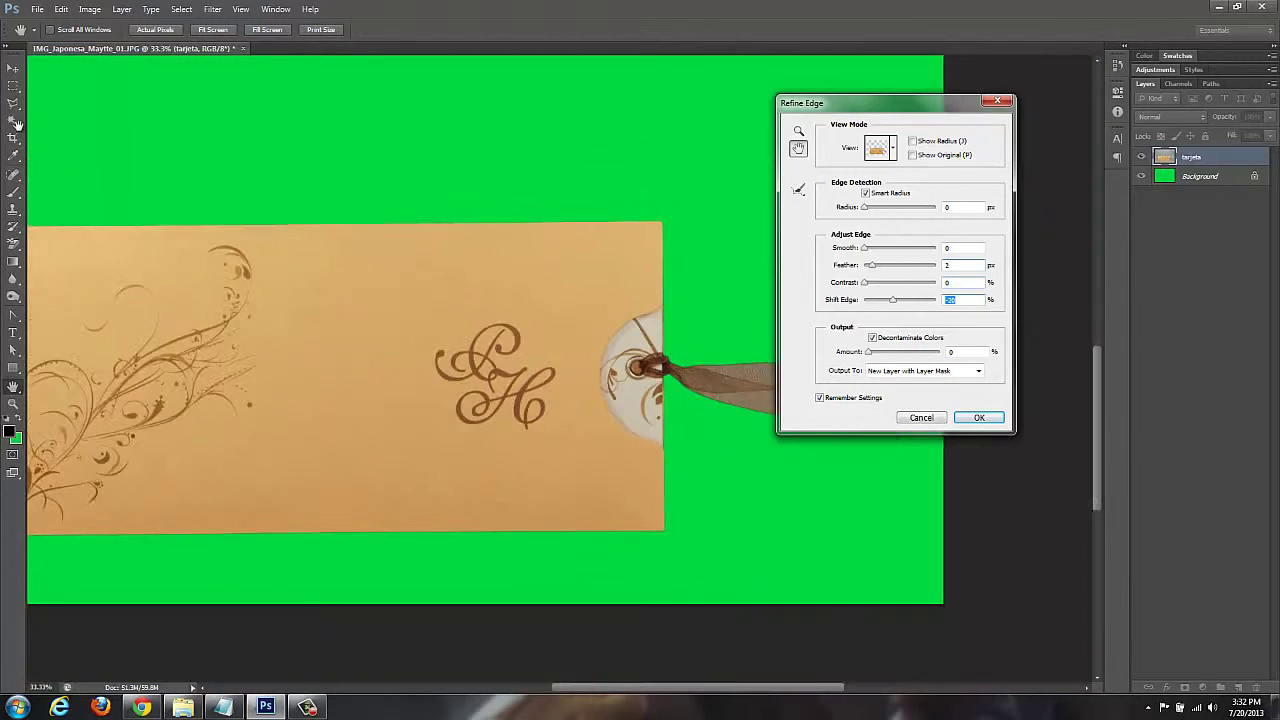
key(ctrl+plus)
key(ctrl+plus)
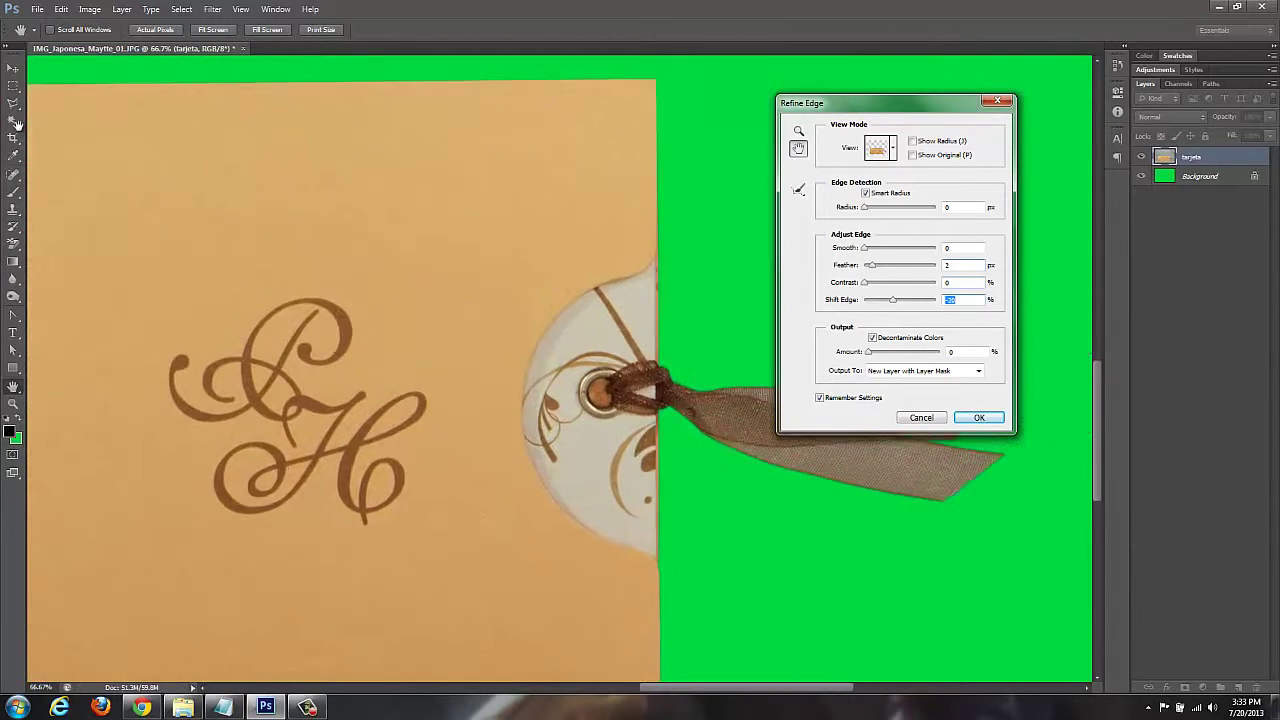
key(ctrl+plus)
key(ctrl+minus)
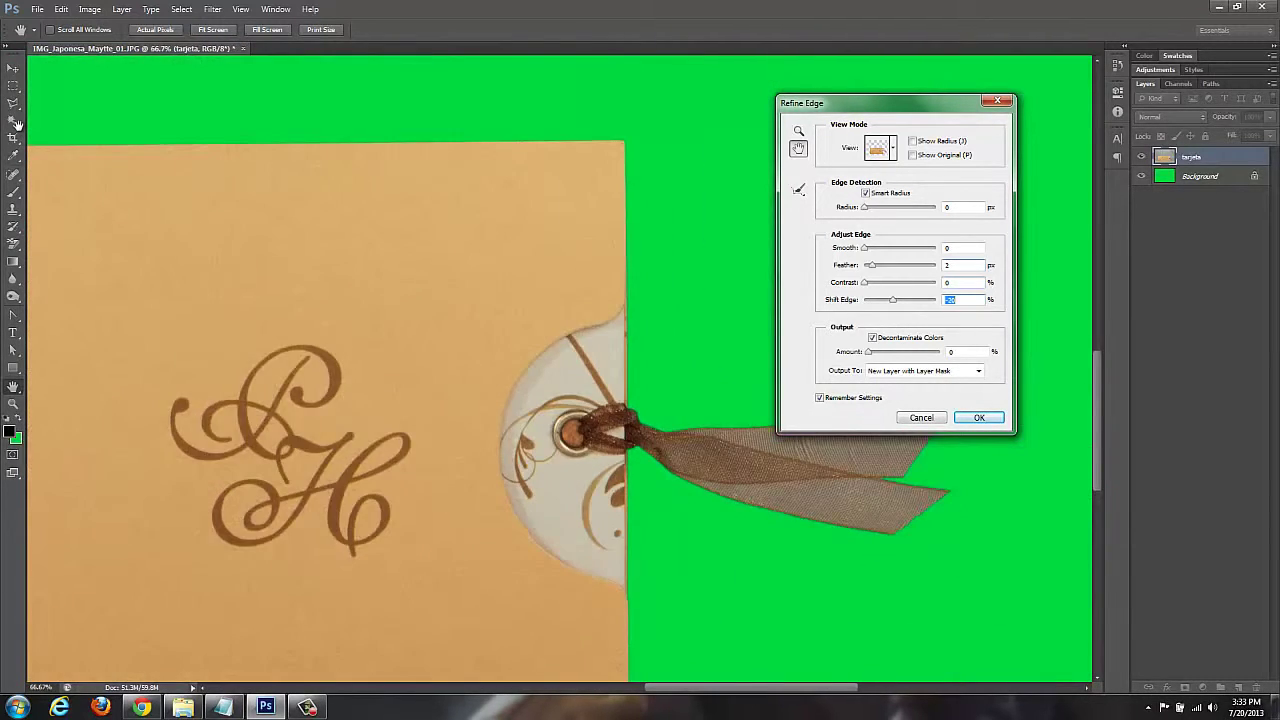
key(ctrl+plus)
key(ctrl+plus)
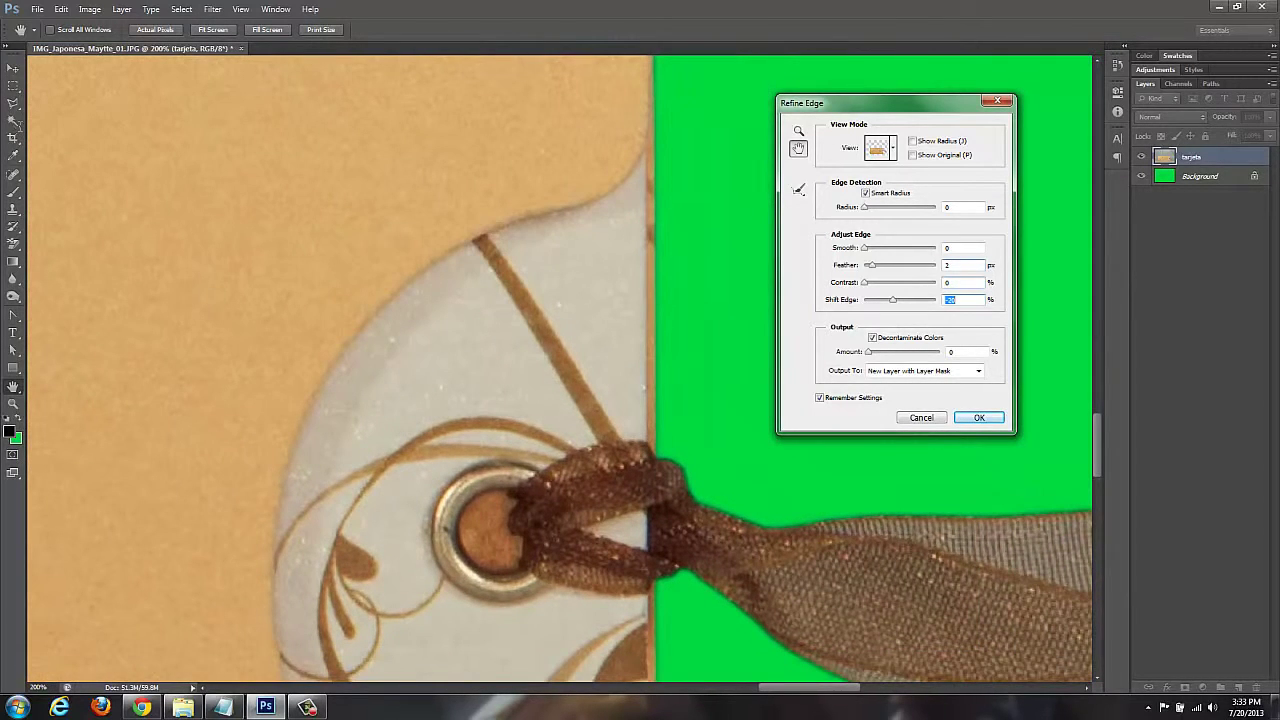
Step: Settle Shift Edge at -10% and check the whole tag
text(-10)
scroll(560, 370, down, 3)
scroll(560, 370, down, 3)
scroll(560, 370, down, 3)
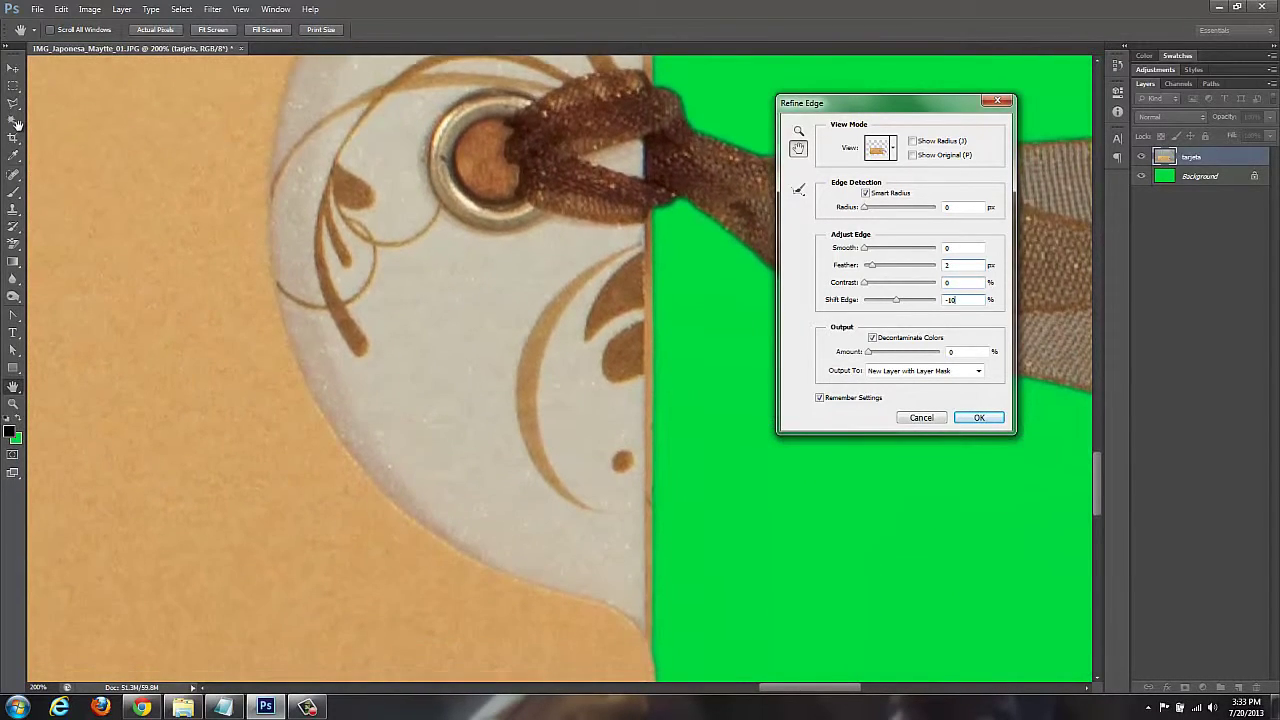
scroll(560, 370, up, 3)
scroll(560, 370, up, 3)
scroll(560, 370, up, 3)
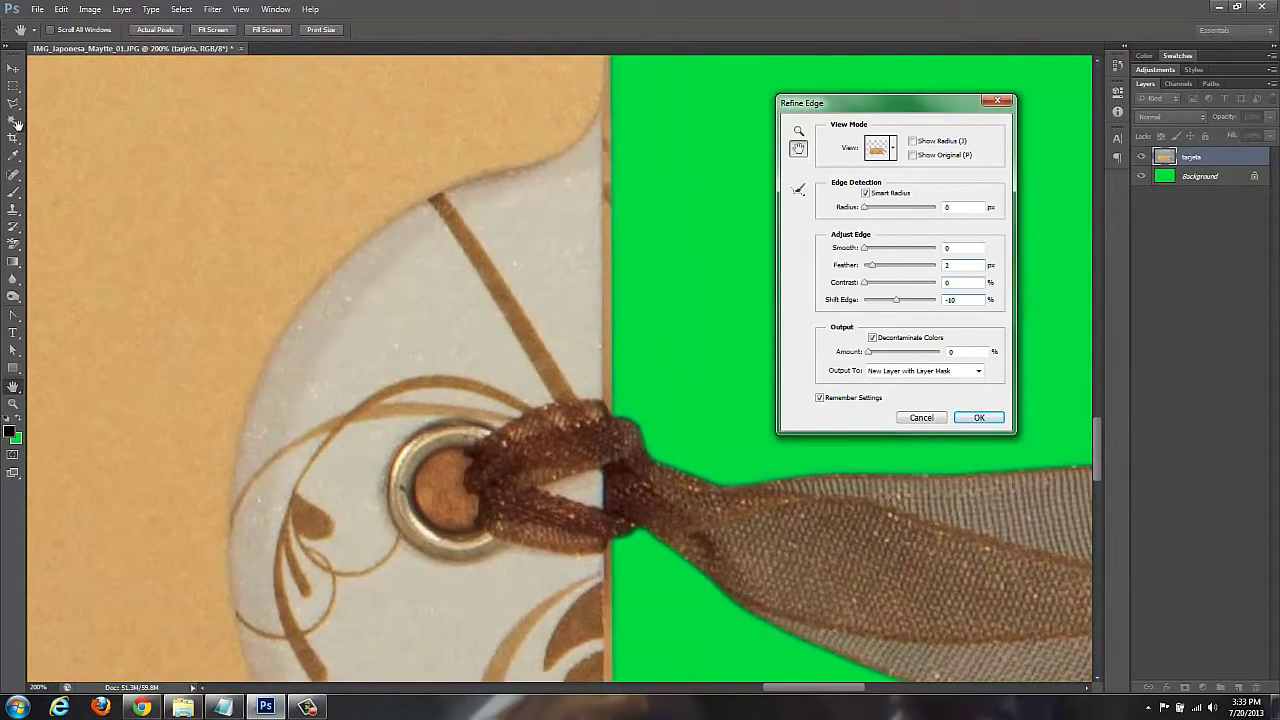
key(ctrl+minus)
key(ctrl+minus)
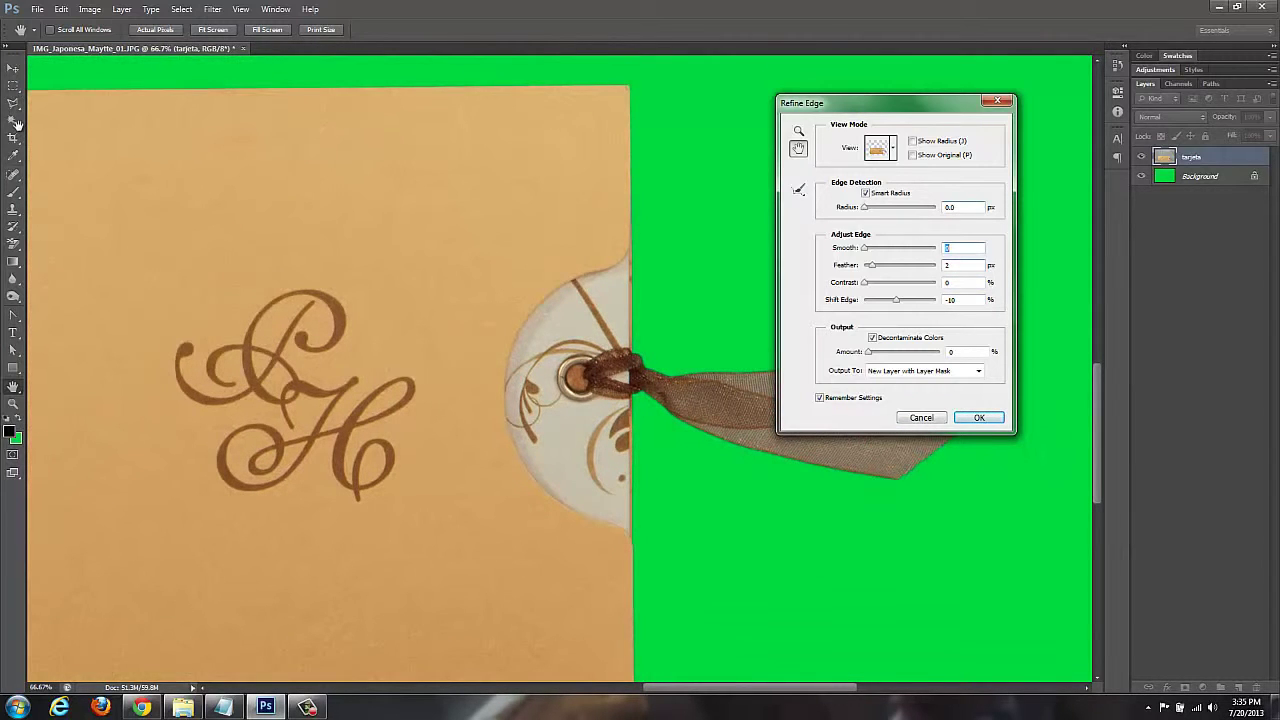
key(ctrl+plus)
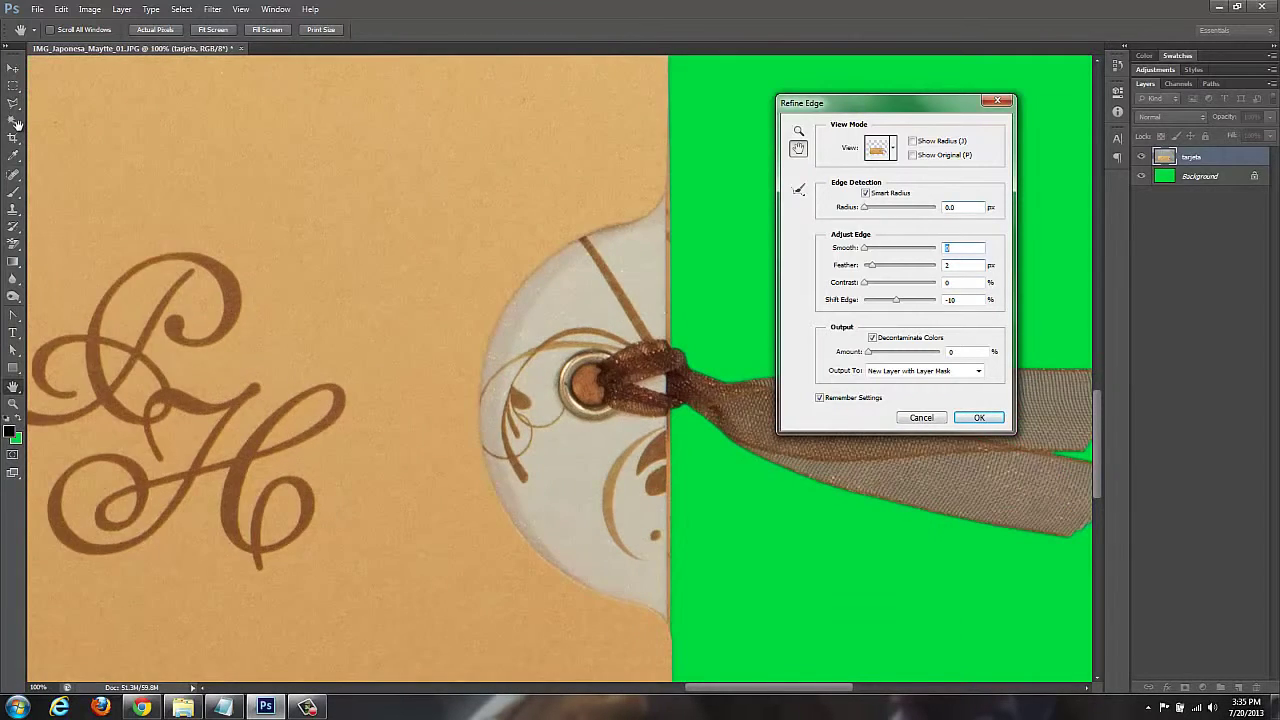
key(ctrl+plus)
key(ctrl+minus)
key(ctrl+minus)
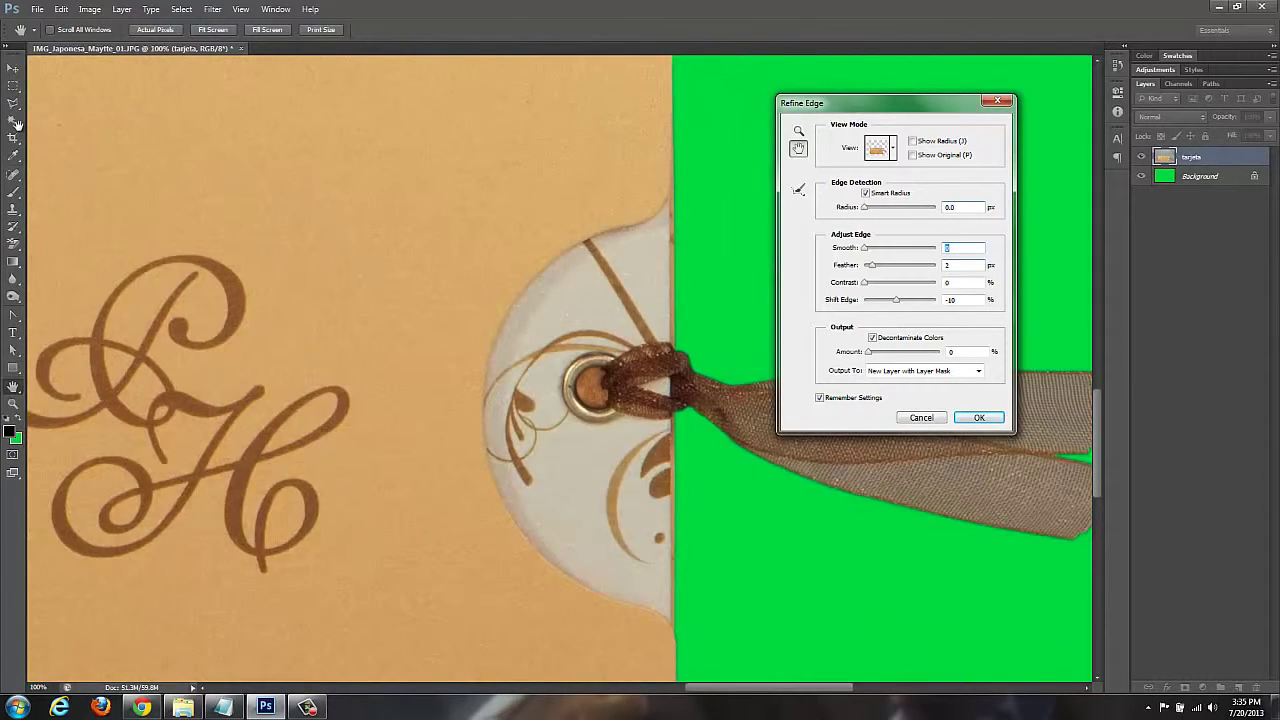
key(ctrl+plus)
key(ctrl+plus)
key(ctrl+plus)
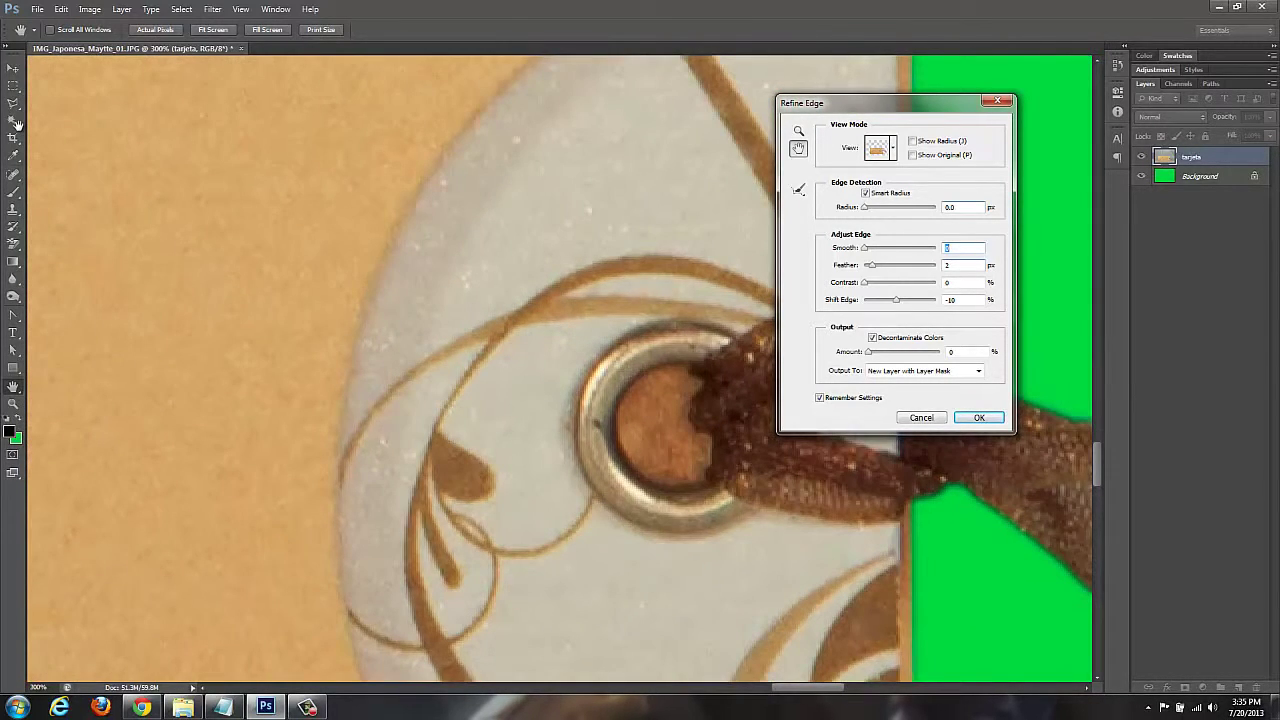
scroll(17, 123, right, 1)
scroll(17, 123, right, 5)
scroll(17, 123, right, 1)
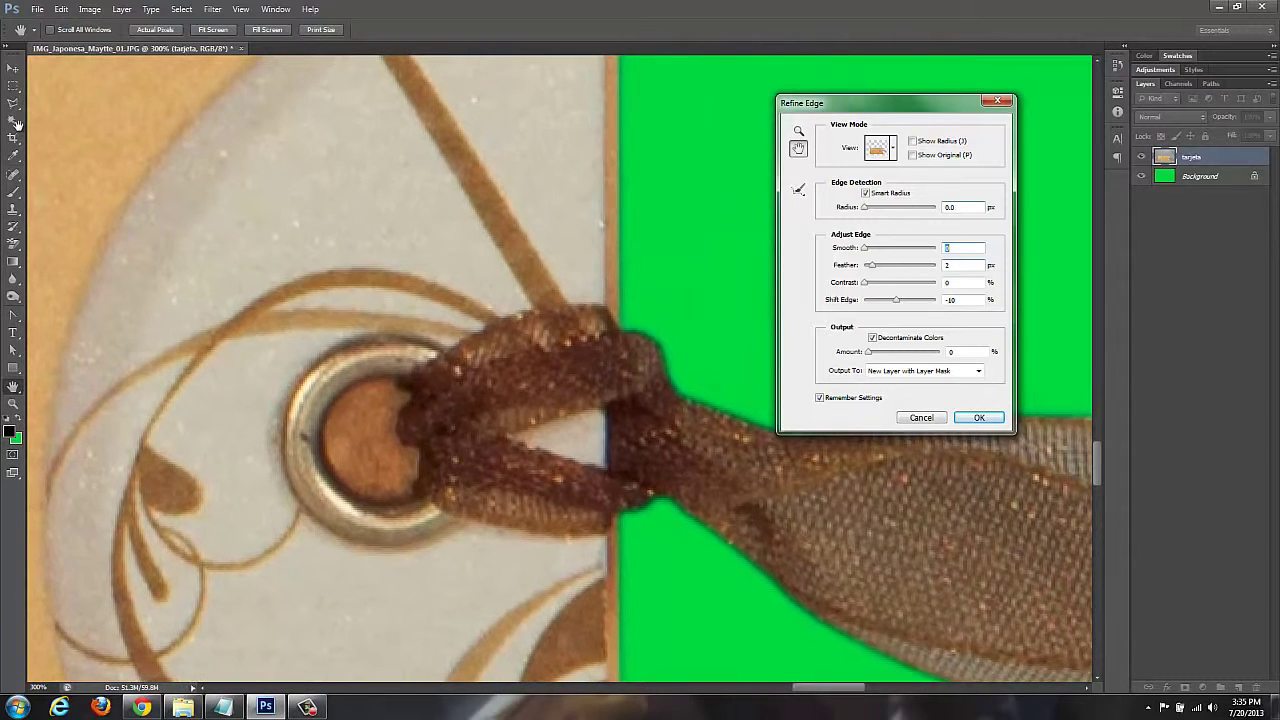
scroll(17, 123, right, 2)
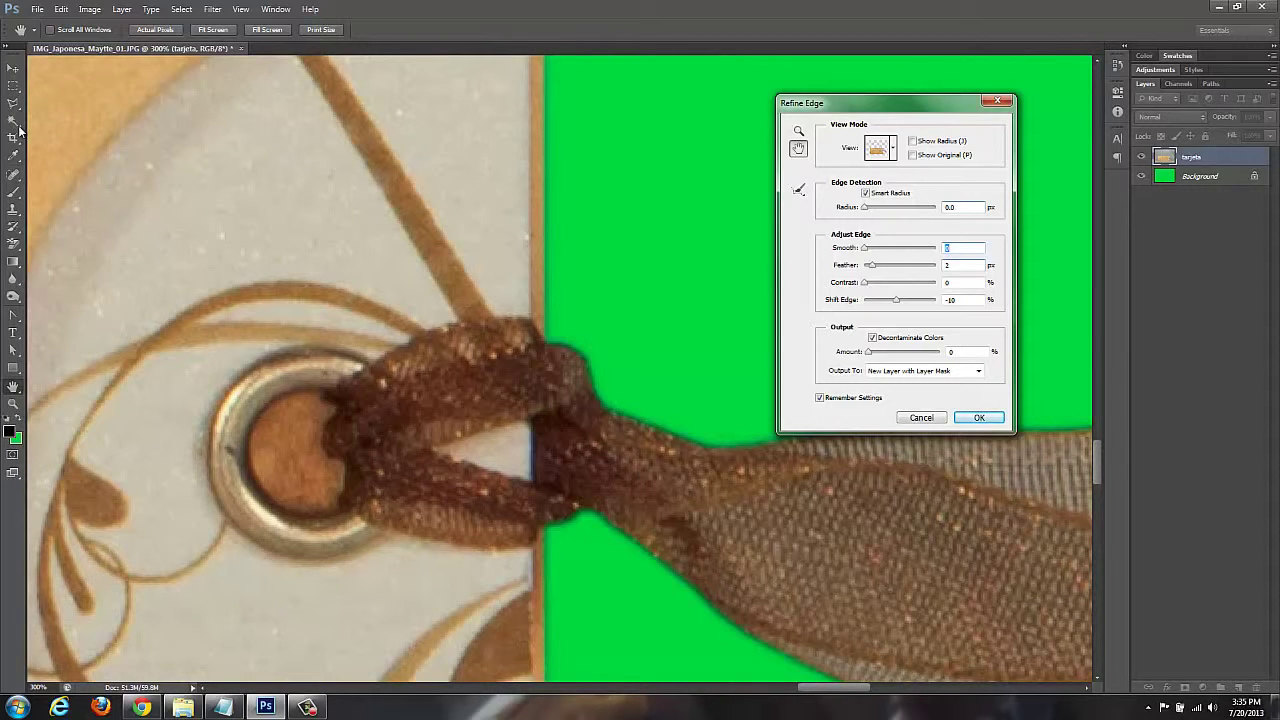
key(Up)
key(Up)
key(Up)
key(Up)
key(Up)
key(Up)
key(Up)
key(shift+Up)
key(shift+Up)
key(shift+Up)
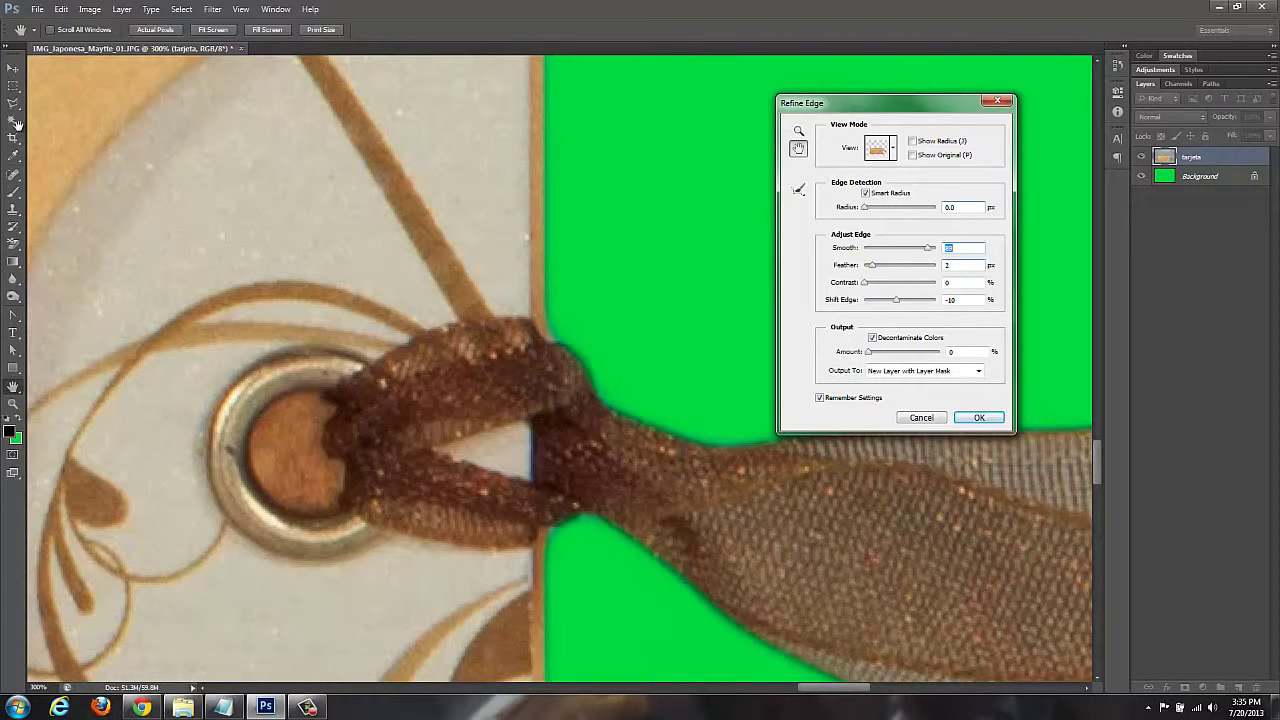
key(shift+Down)
key(shift+Down)
key(shift+Down)
key(shift+Down)
key(shift+Down)
key(shift+Down)
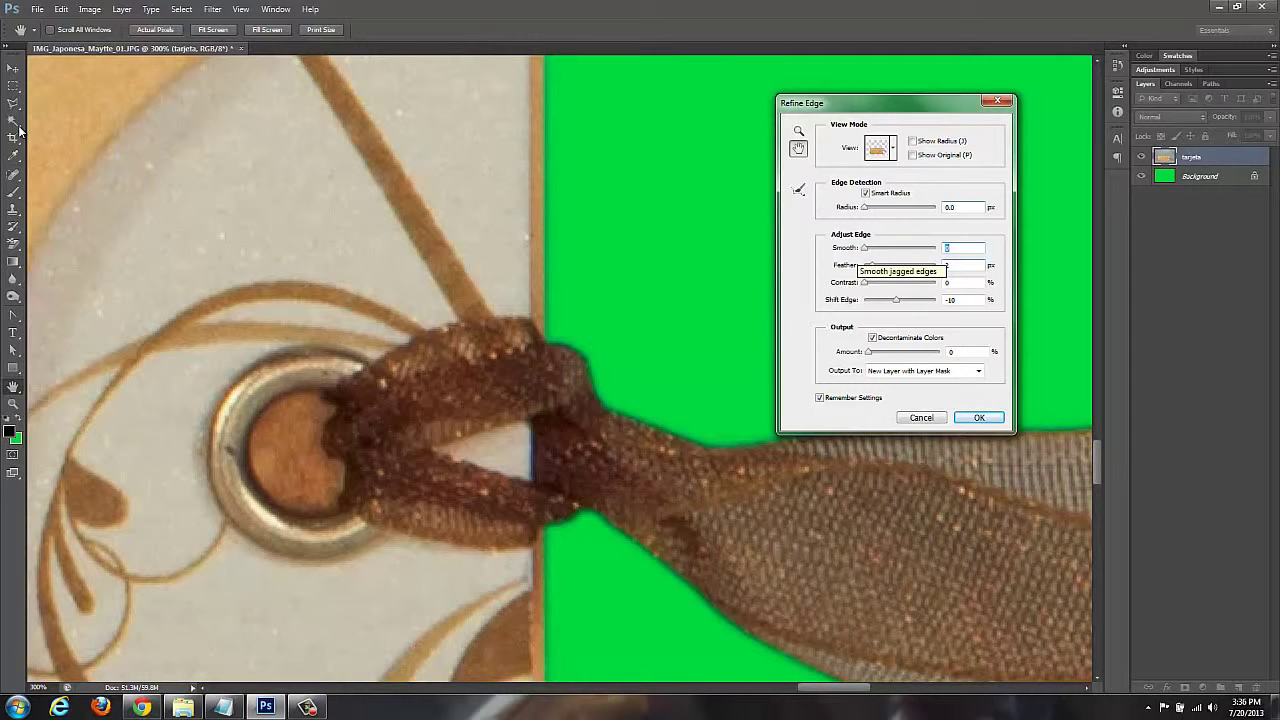
key(ctrl+minus)
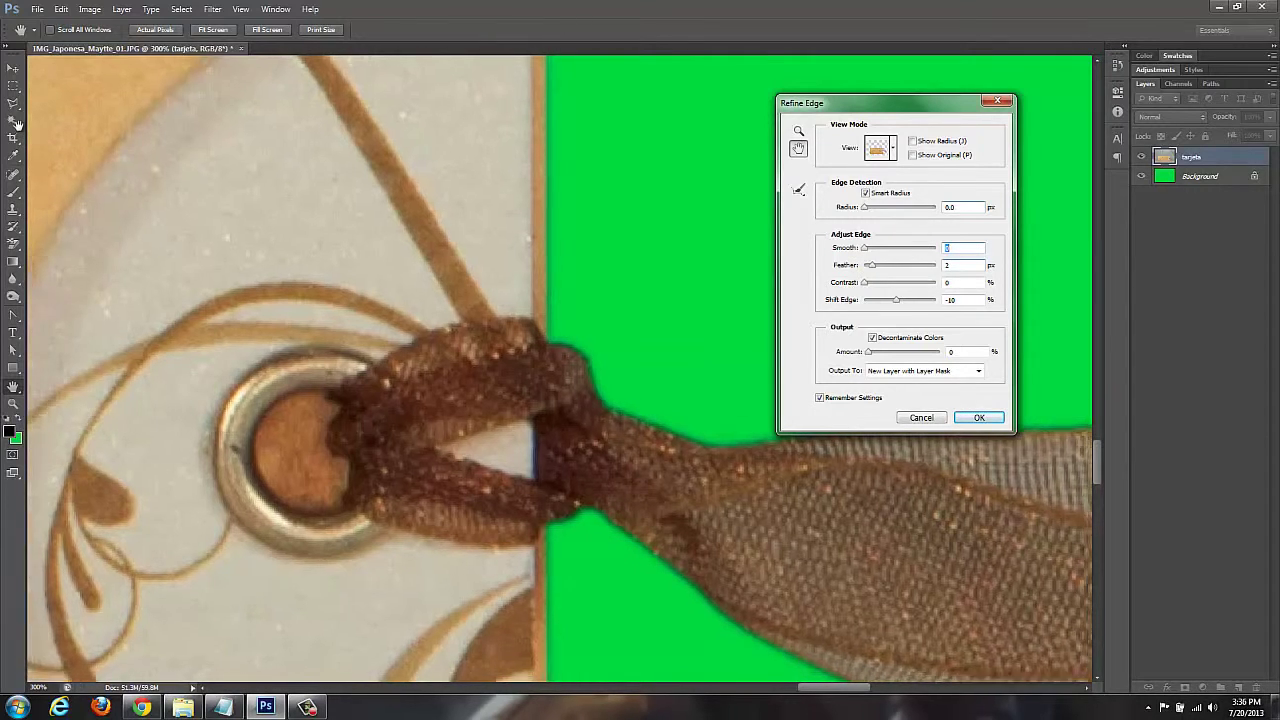
key(ctrl+minus)
key(ctrl+minus)
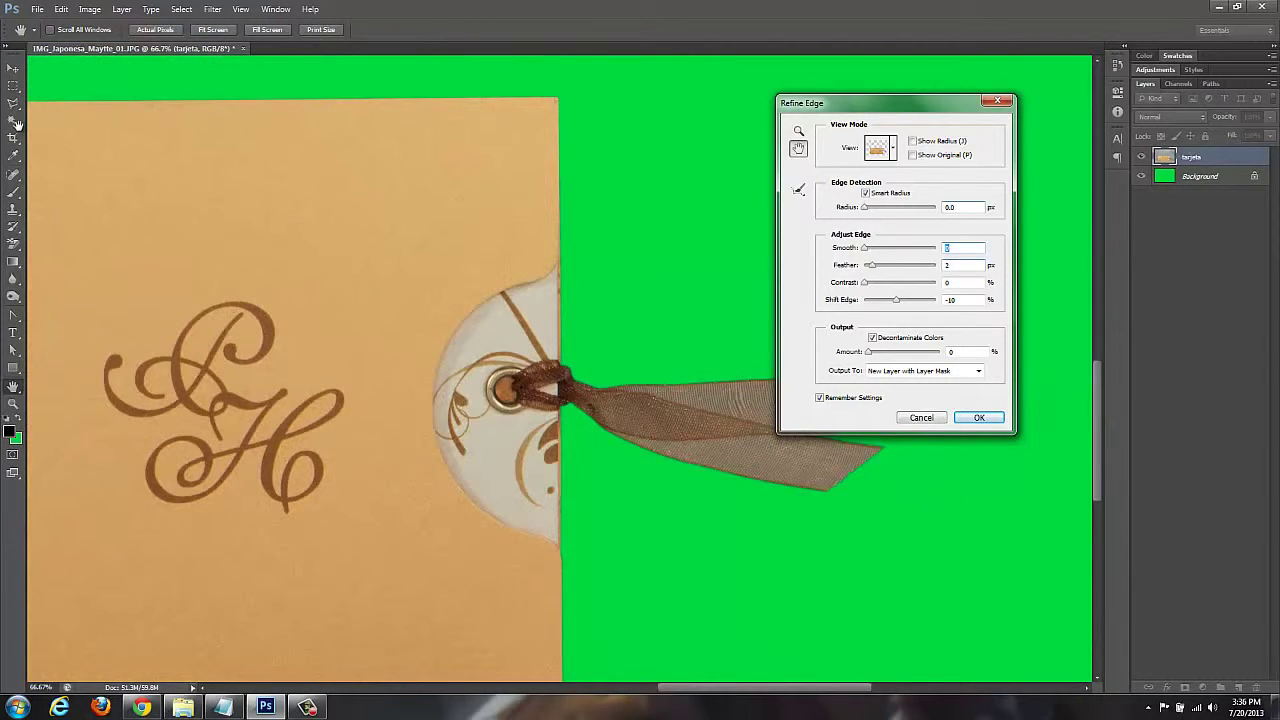
drag(600, 450, 517, 297)
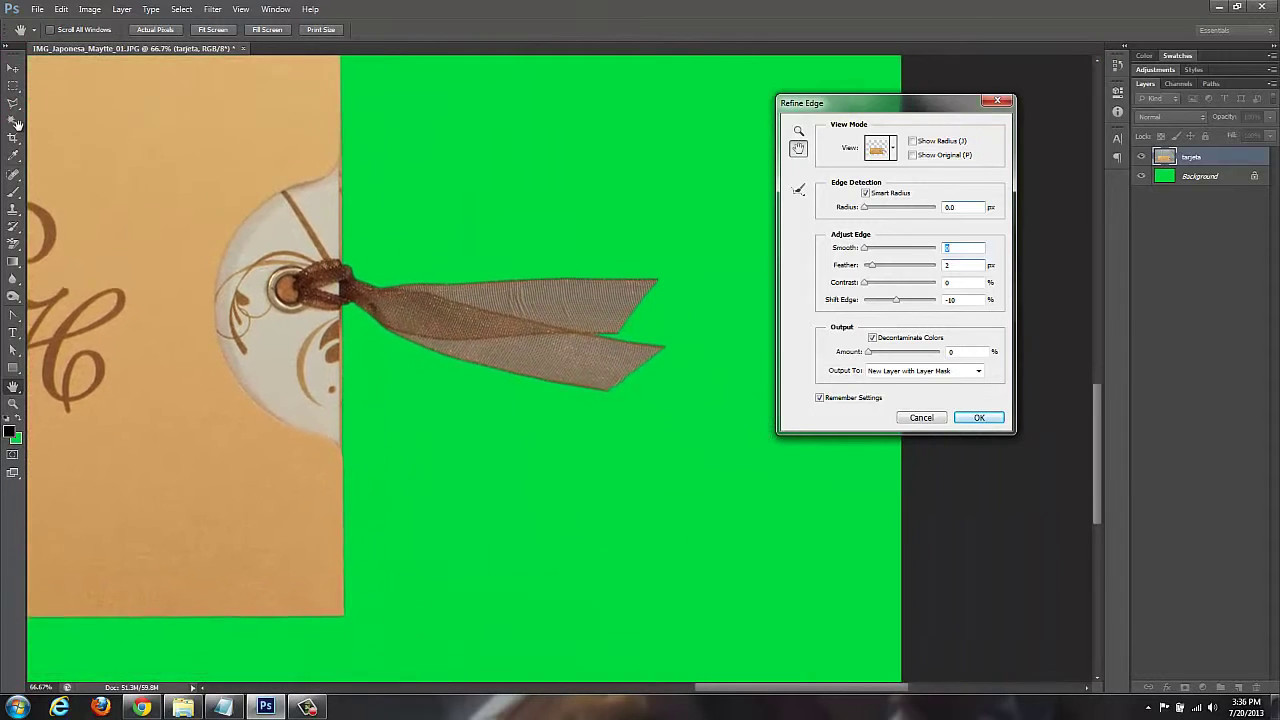
drag(500, 400, 707, 470)
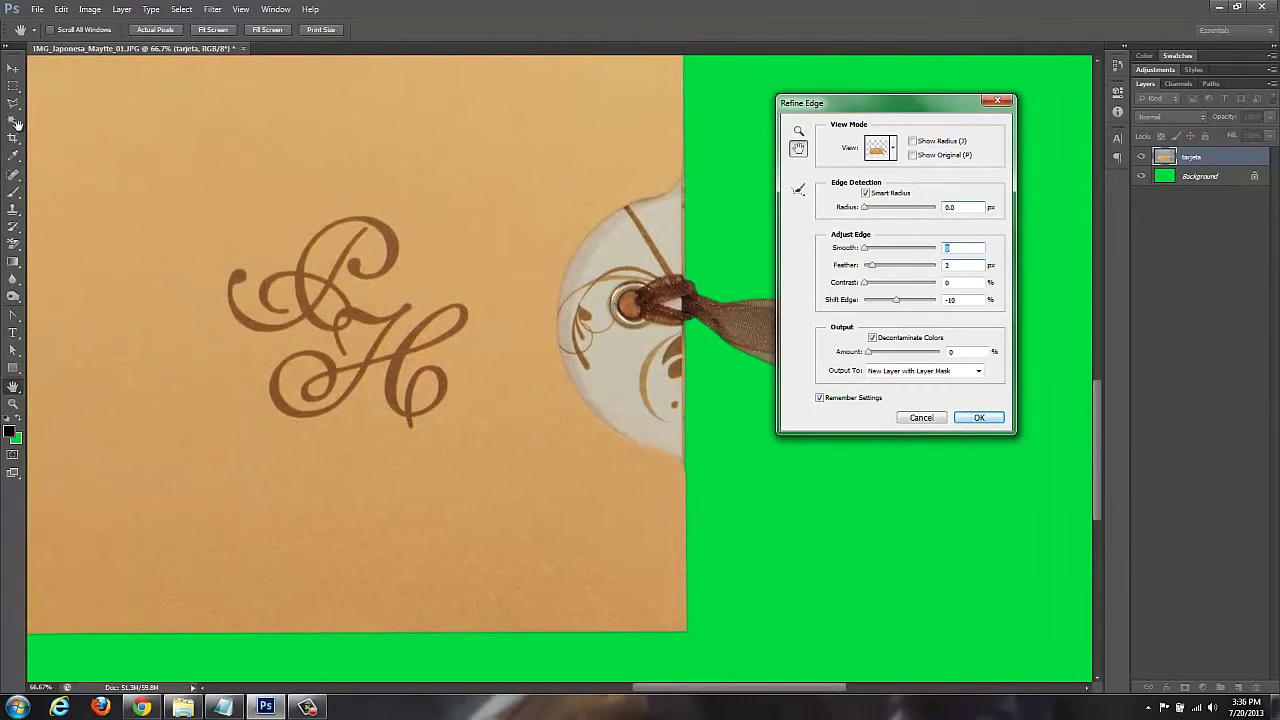
drag(600, 400, 440, 443)
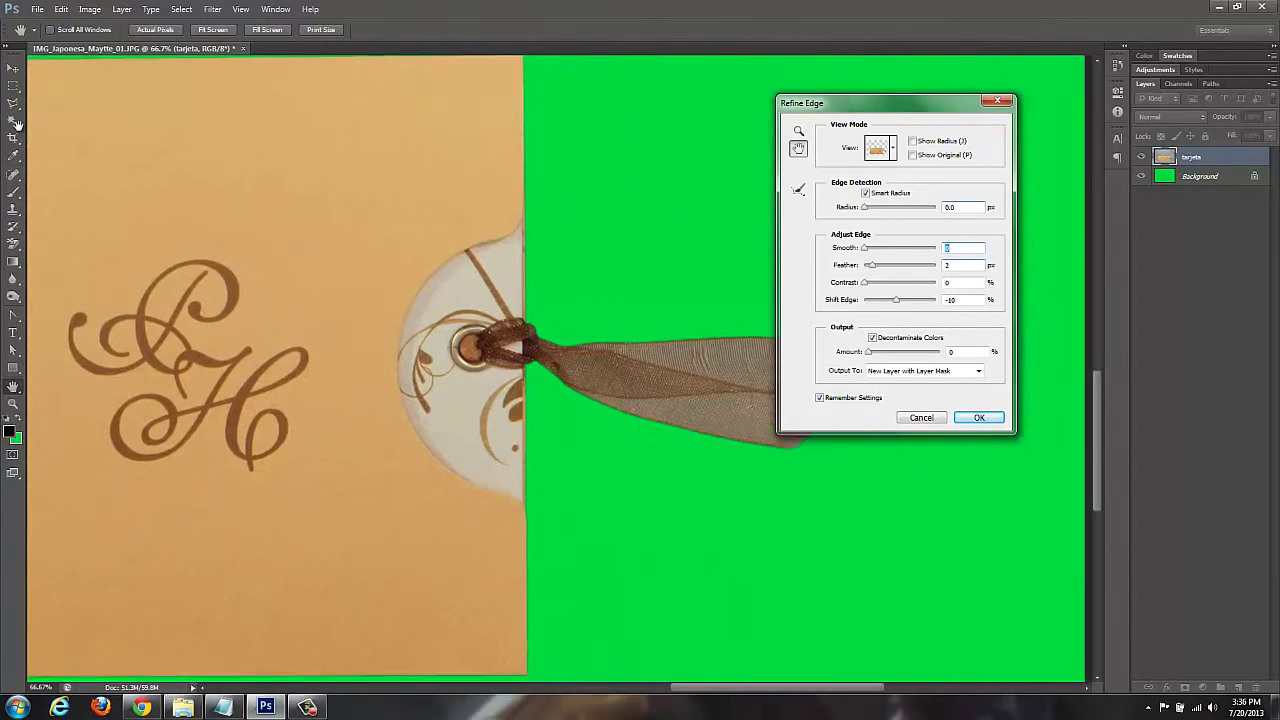
drag(600, 400, 417, 393)
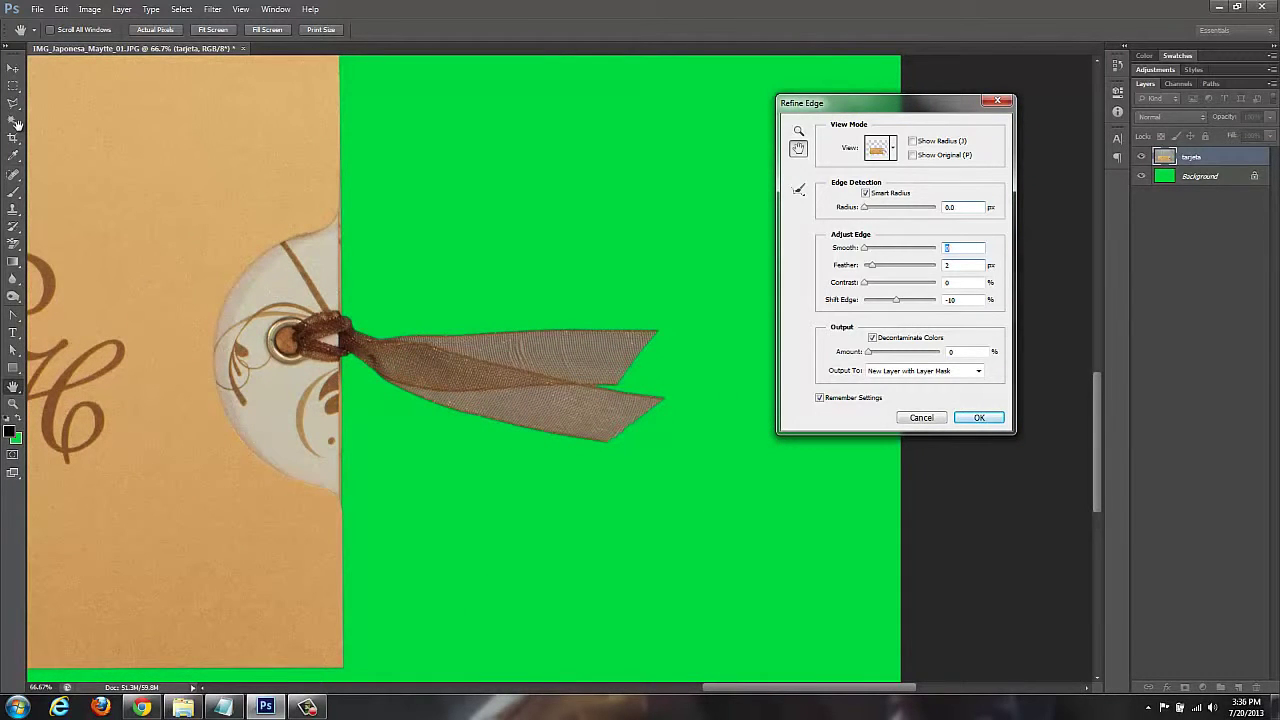
key(ctrl+plus)
key(ctrl+plus)
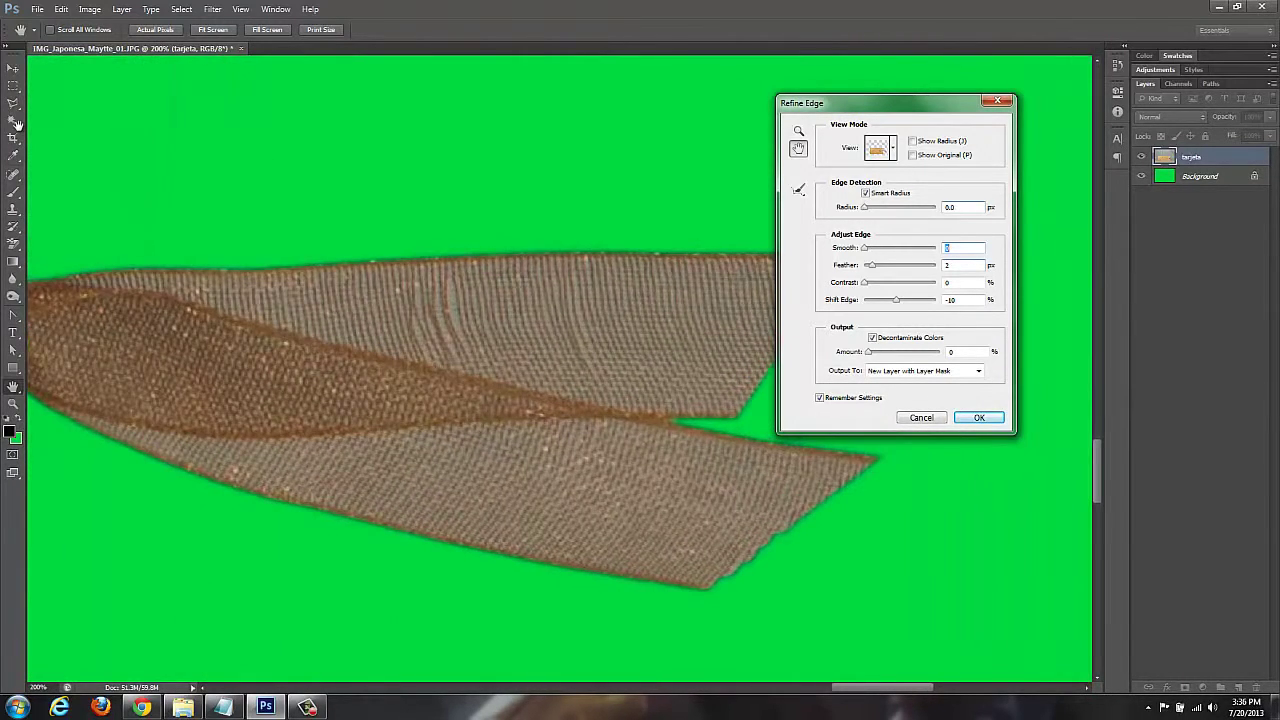
key(ctrl+minus)
key(ctrl+plus)
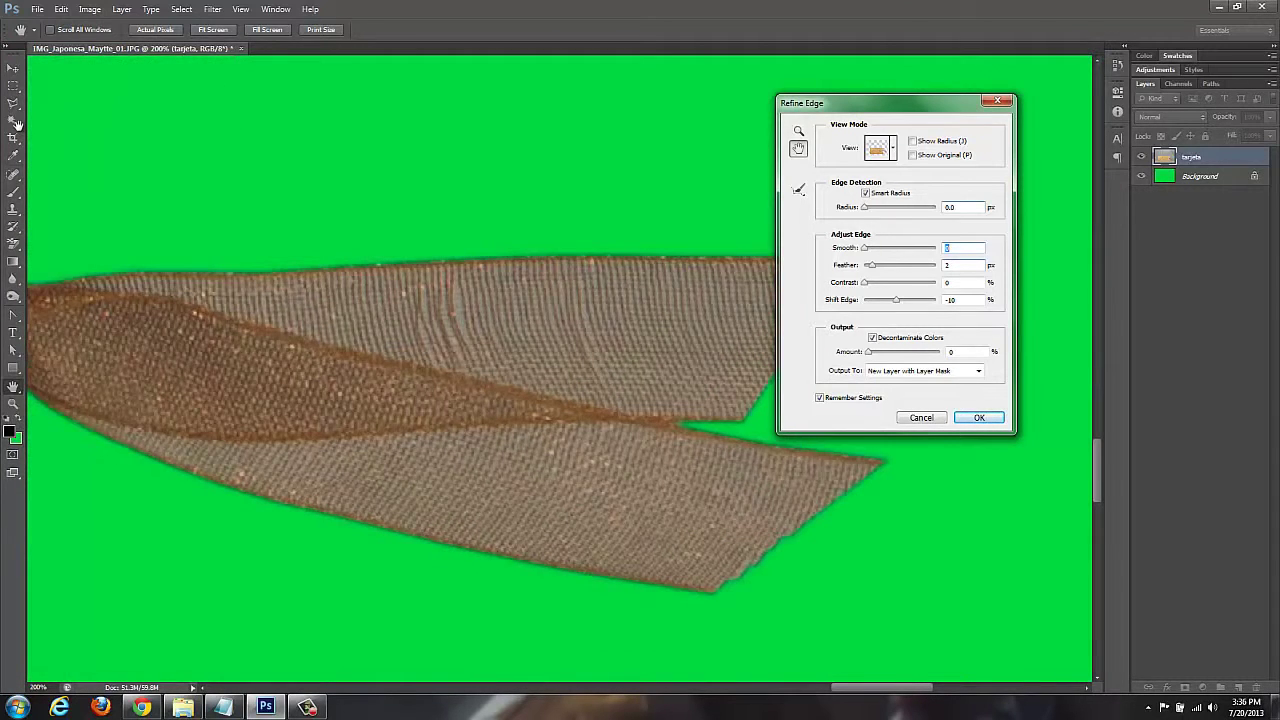
key(ctrl+minus)
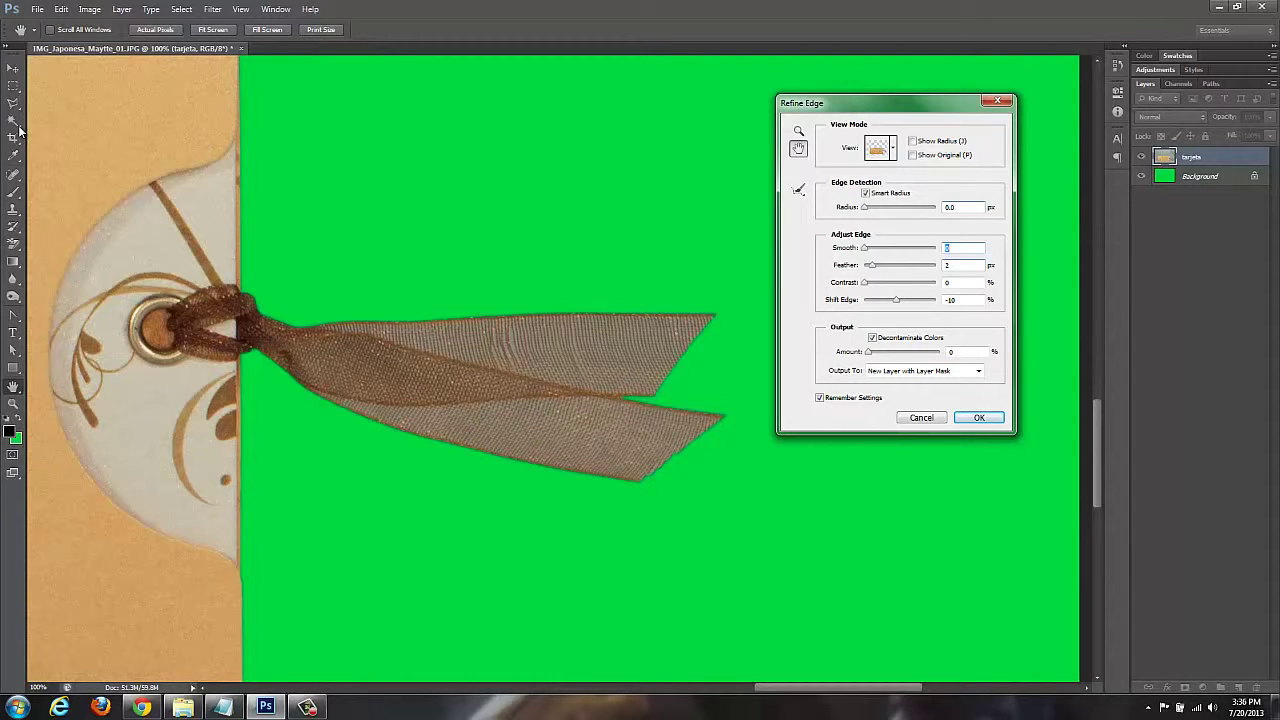
key(e)
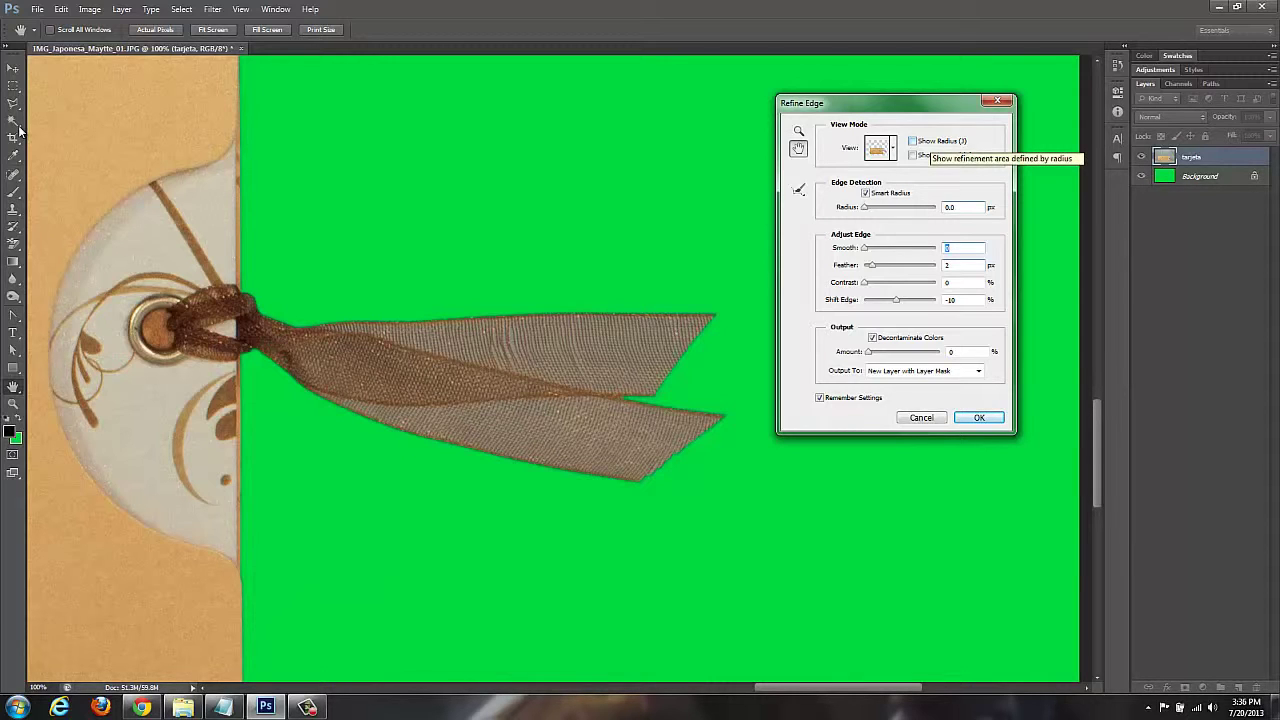
Step: Turn on Show Radius, set radius to 0.5 px, and use a size 28 Refine Radius brush
key(j)
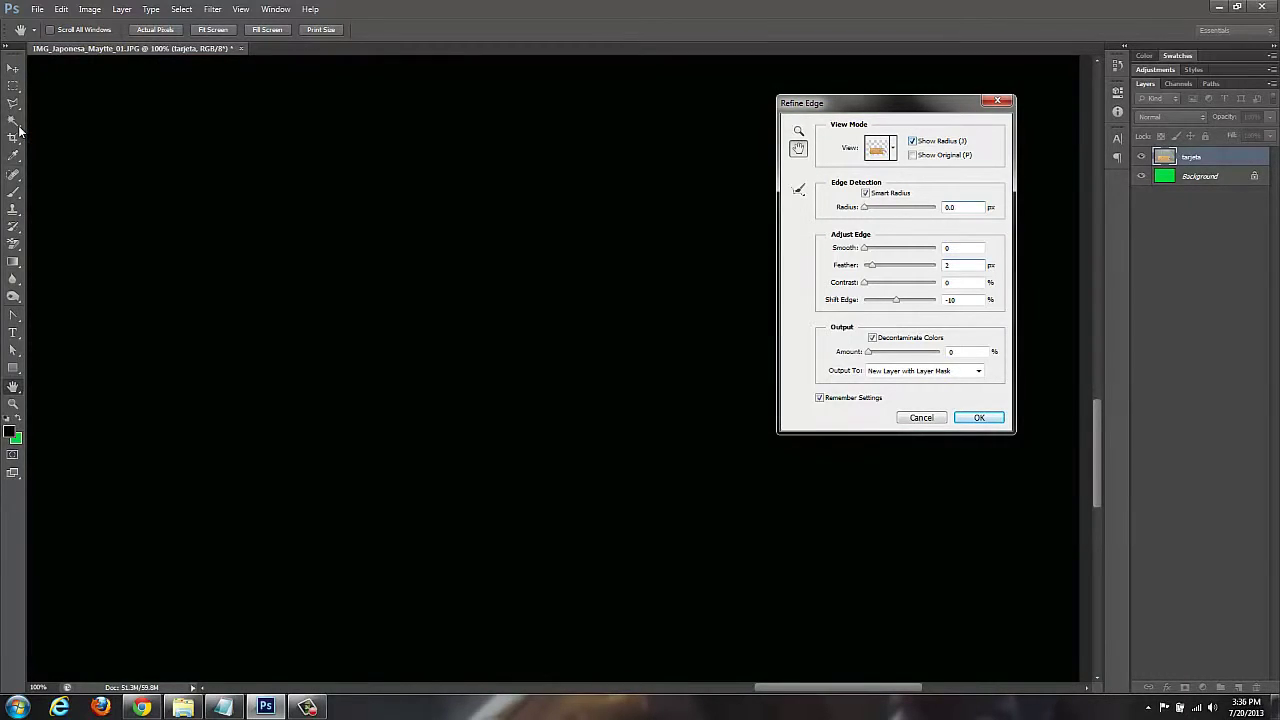
key(Tab)
text(5)
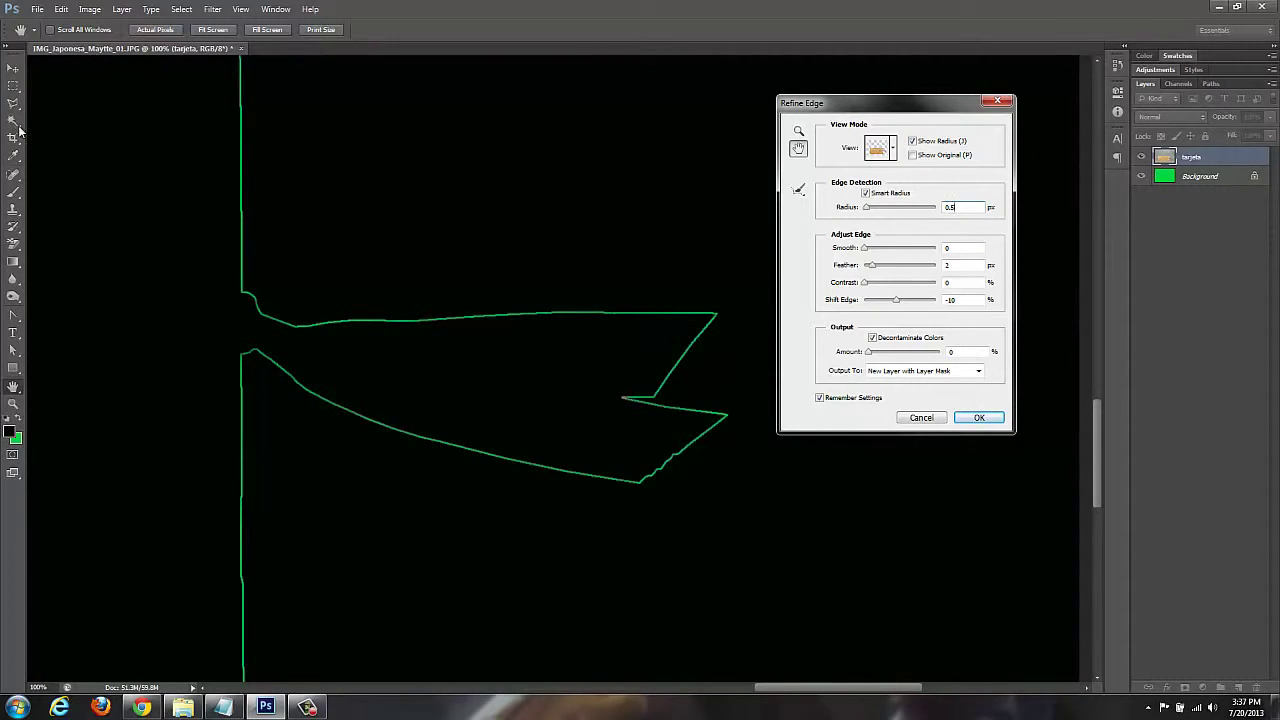
key(e)
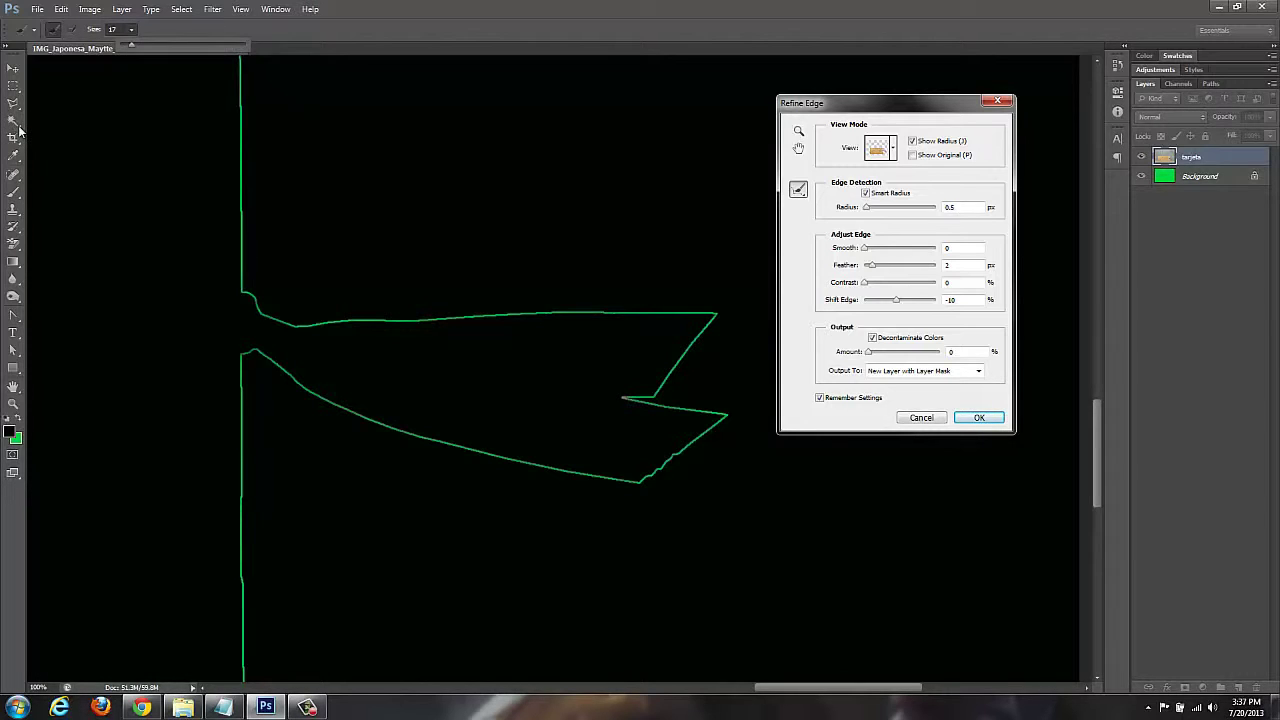
text(28)
key(Return)
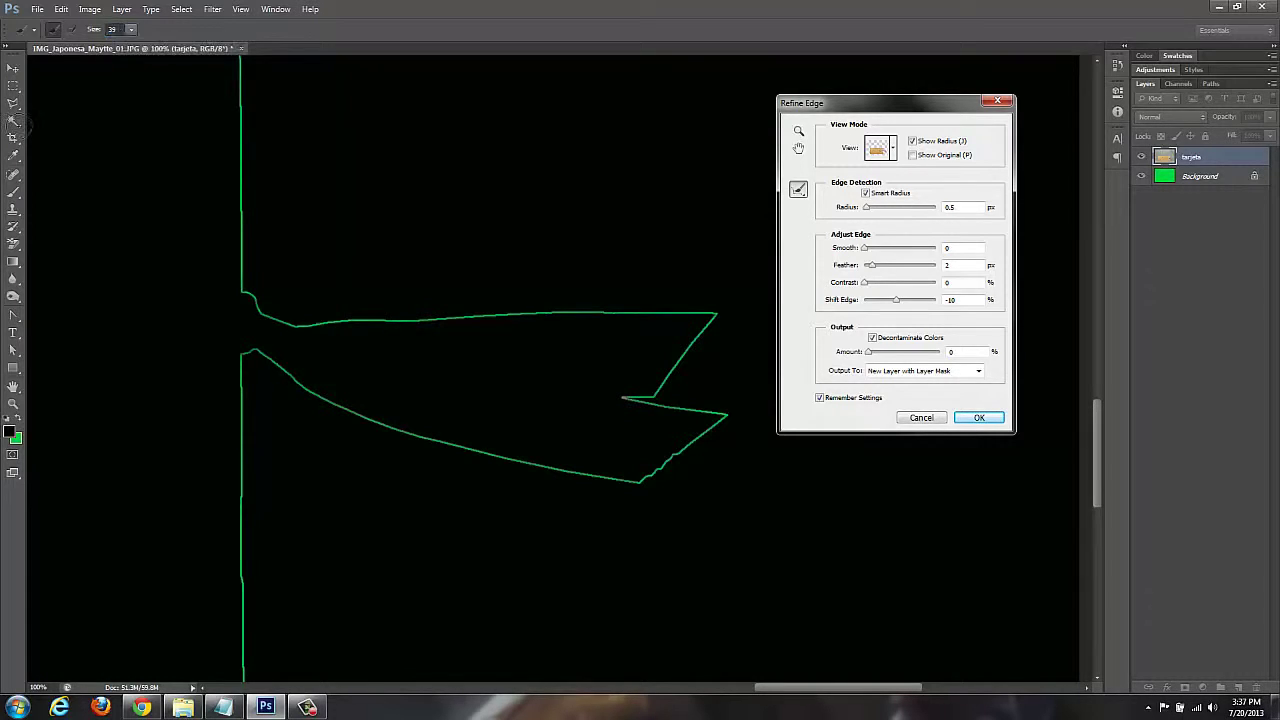
Step: Paint refinement over the ribbon knot, both tail edges and the upper tail's tip
mouse_move(256, 332)
mouse_down()
mouse_move(296, 362)
mouse_move(360, 335)
mouse_up()
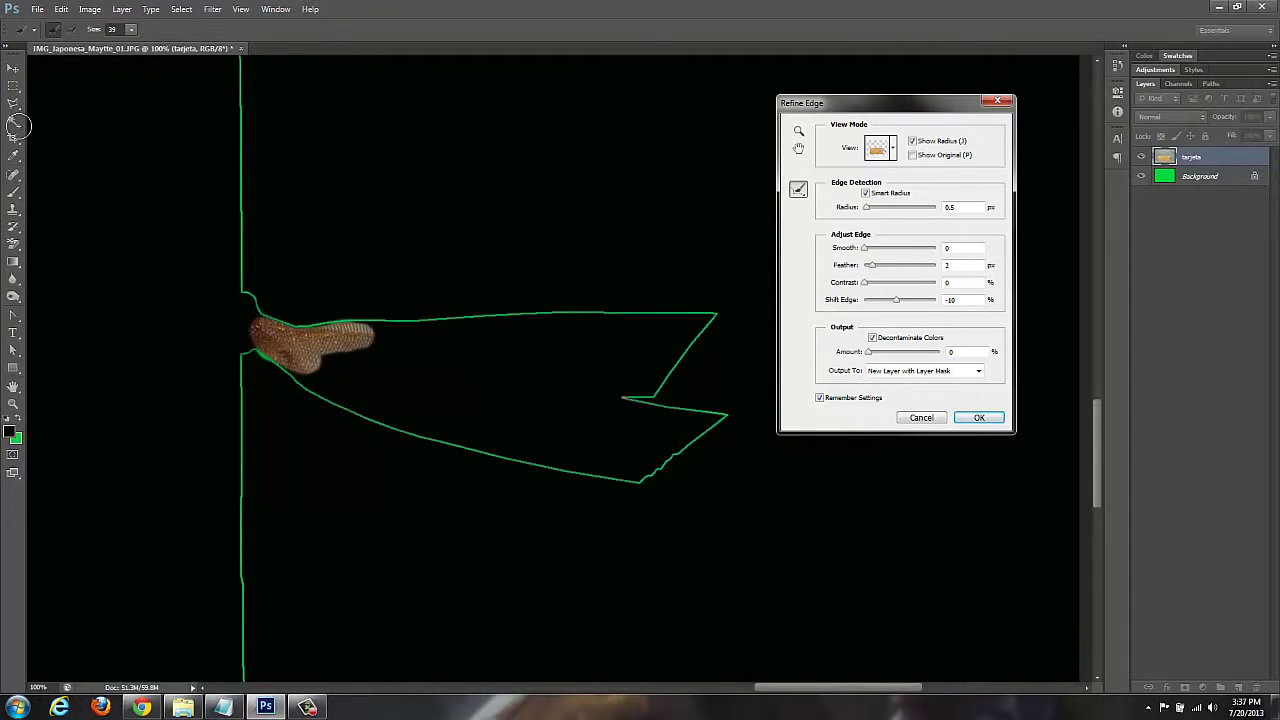
drag(365, 336, 480, 335)
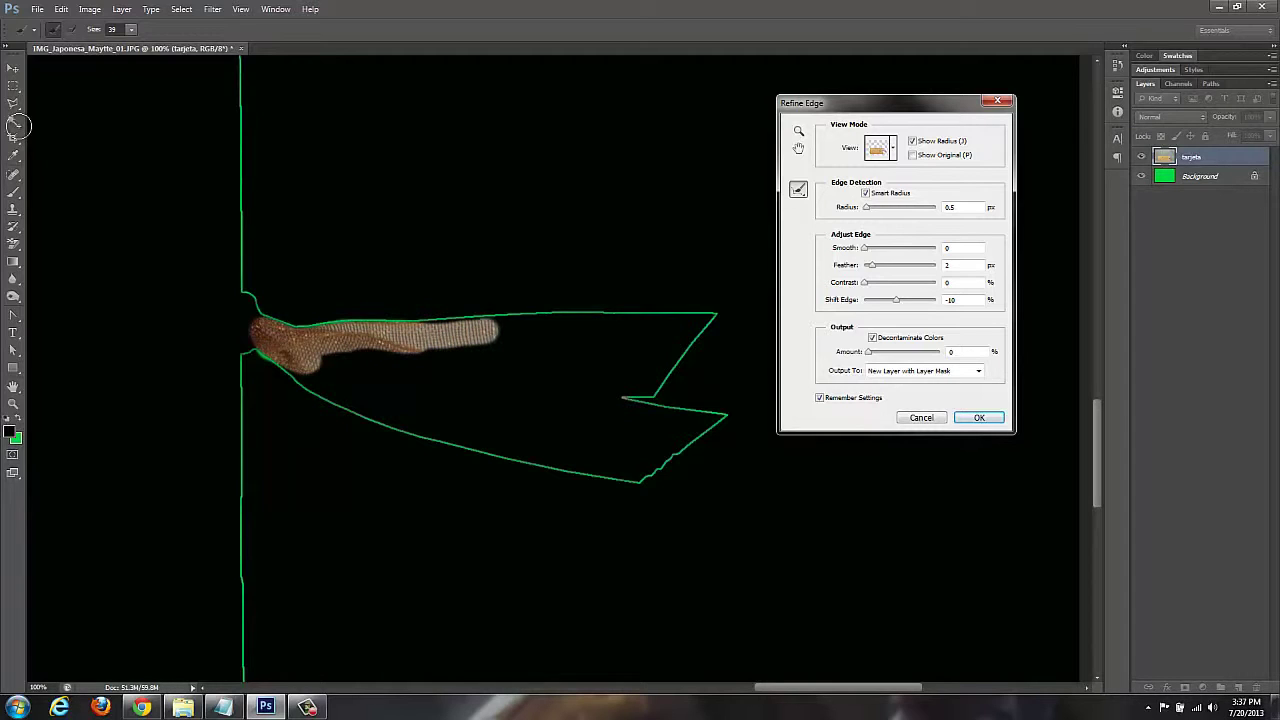
mouse_move(480, 335)
mouse_down()
mouse_move(680, 325)
mouse_move(660, 372)
mouse_move(590, 395)
mouse_move(640, 345)
mouse_move(570, 365)
mouse_move(420, 356)
mouse_move(310, 375)
mouse_move(630, 435)
mouse_up()
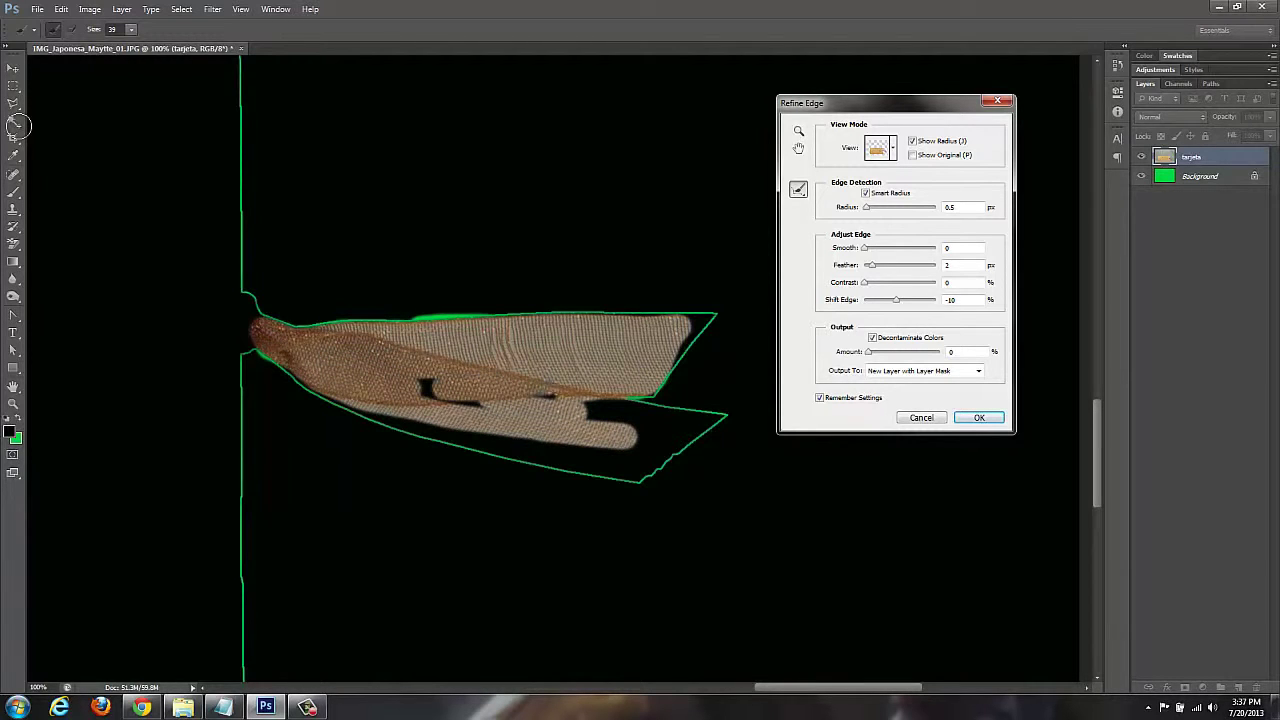
drag(440, 436, 590, 470)
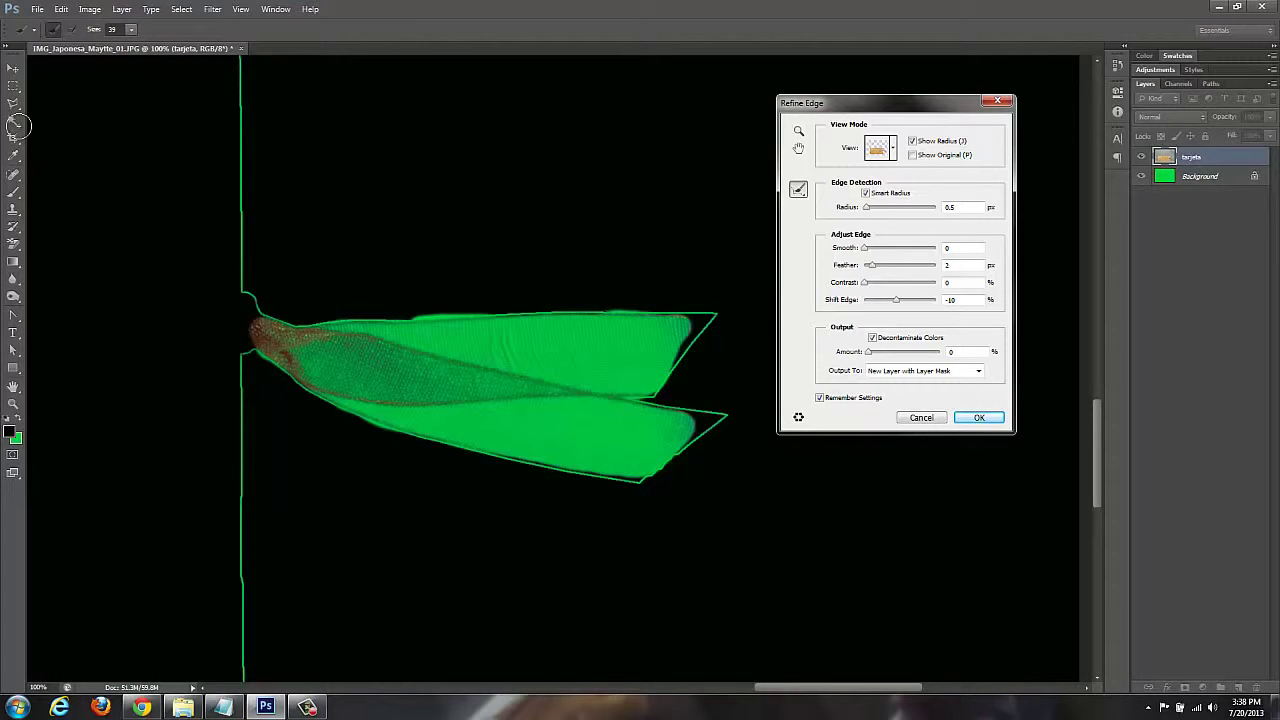
mouse_move(584, 313)
mouse_down()
mouse_move(691, 322)
mouse_move(648, 396)
mouse_up()
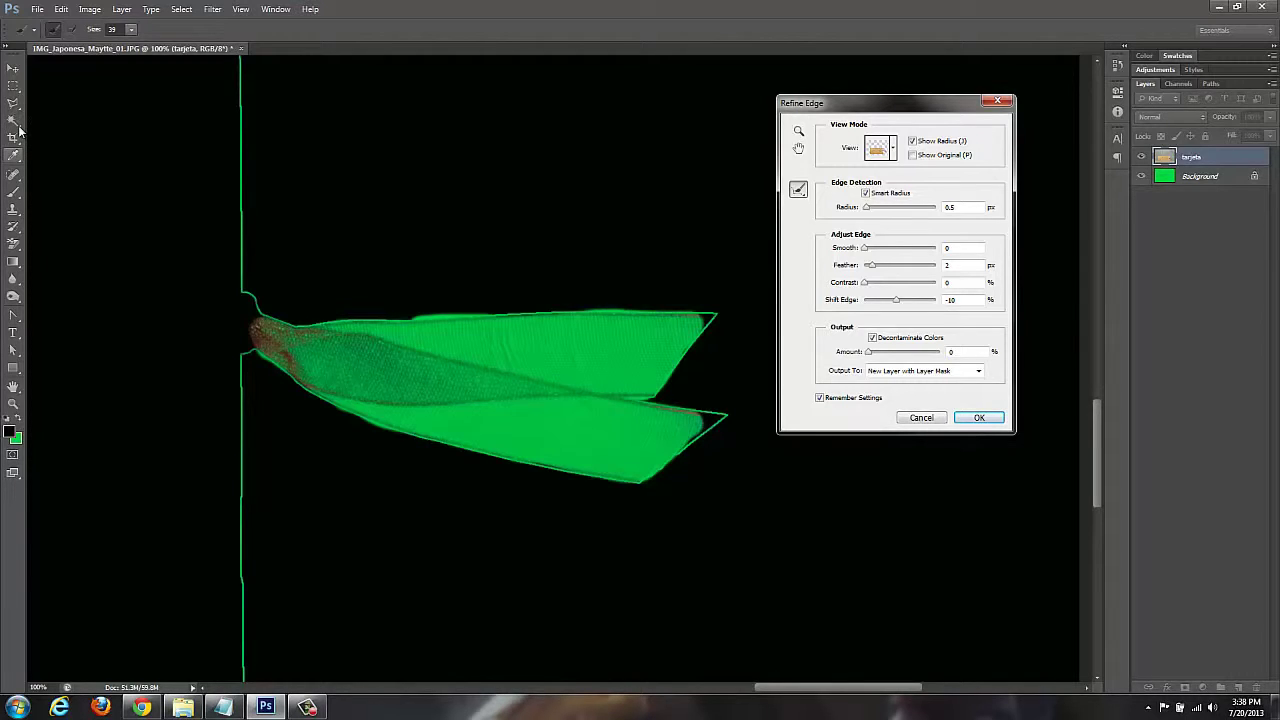
Step: Reduce the refinement brush size to 15
click(131, 29)
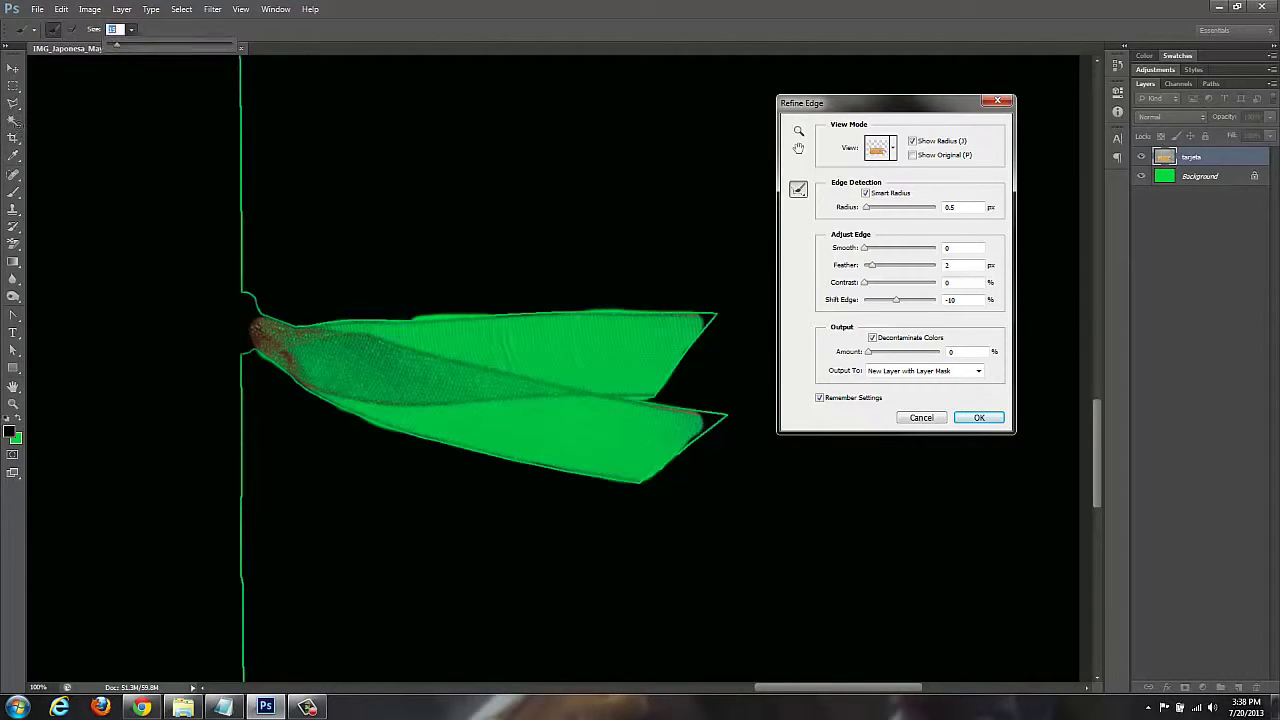
text(15)
key(Return)
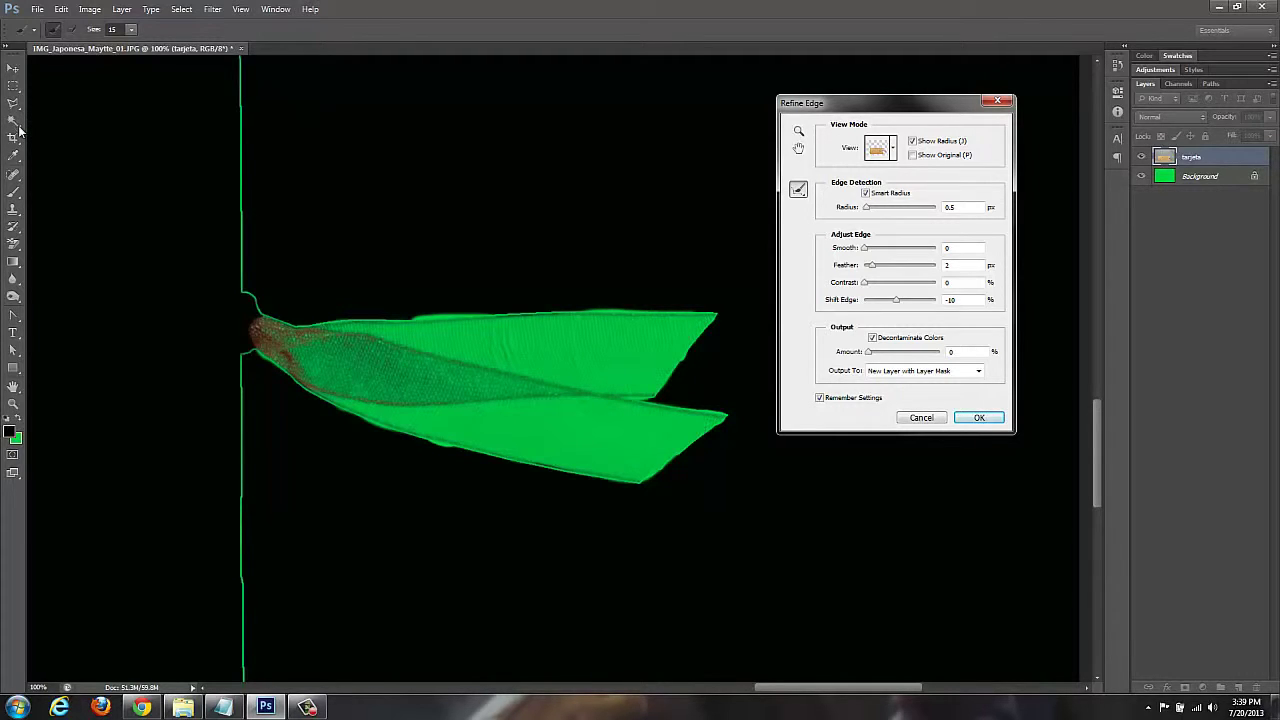
Step: Switch to the Erase Refinements tool, hide Show Radius and pick the Hand tool
click(798, 189)
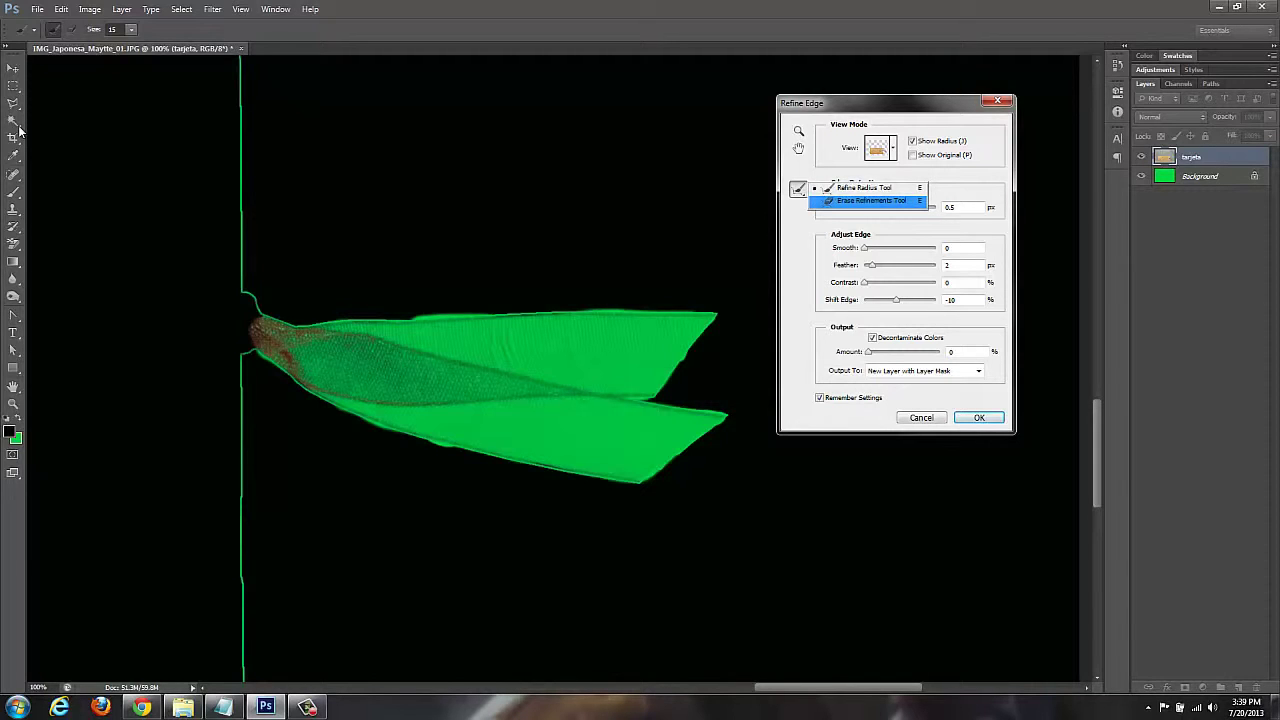
click(871, 200)
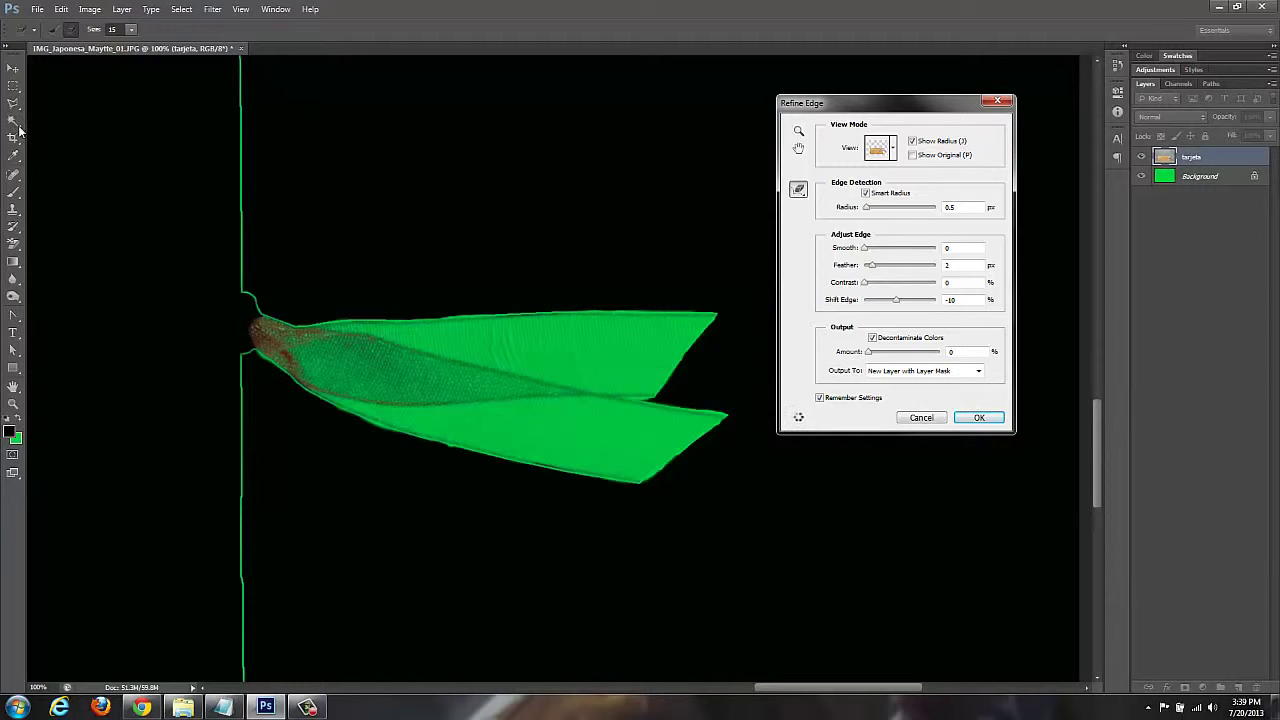
key(e)
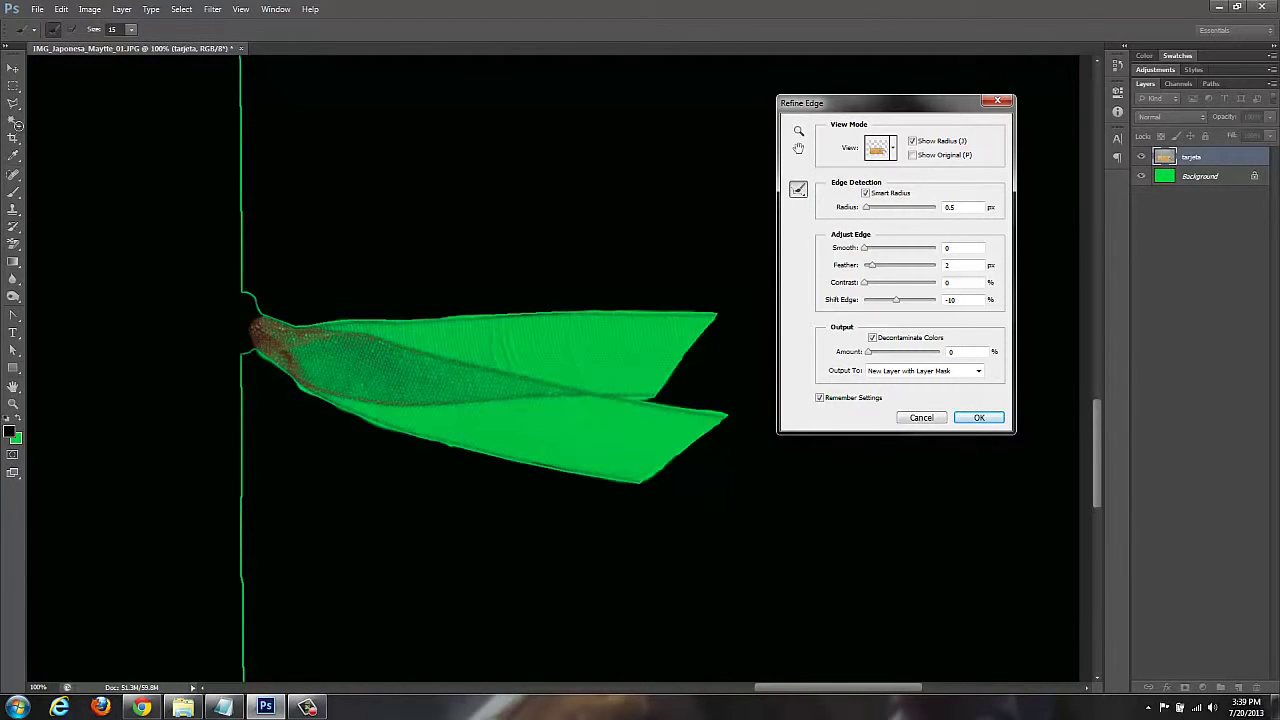
key(e)
key(j)
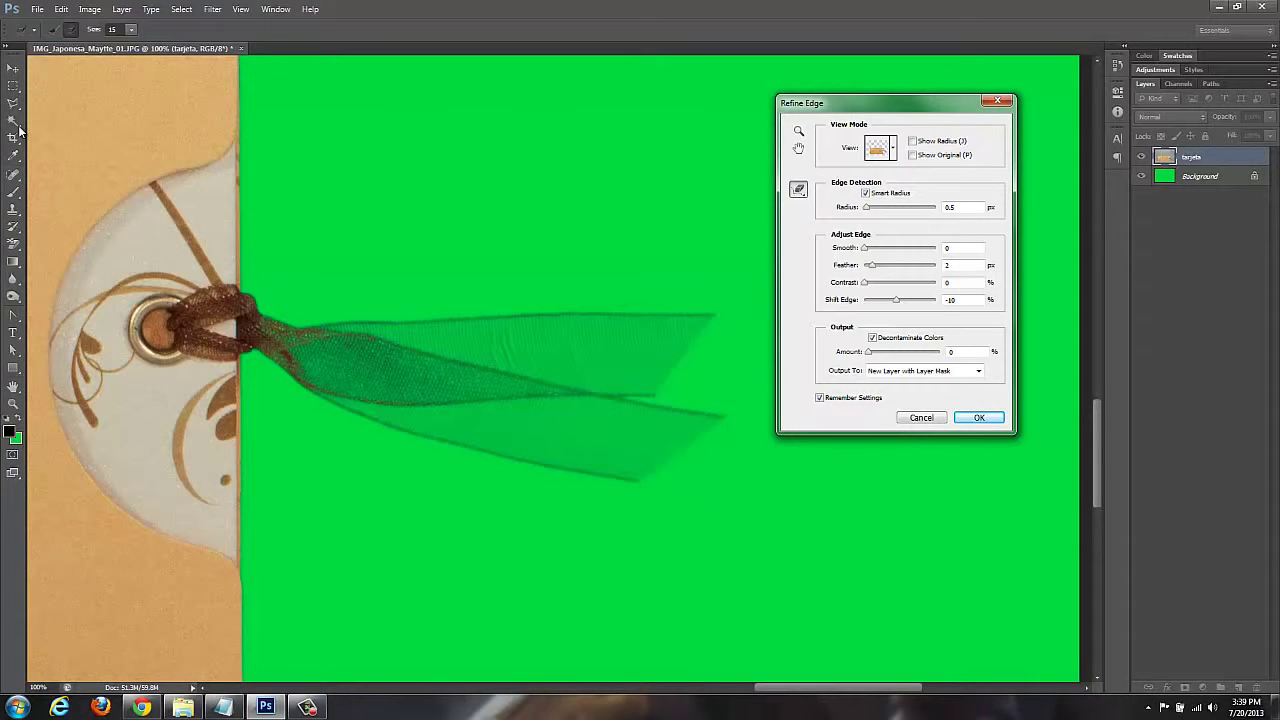
key(h)
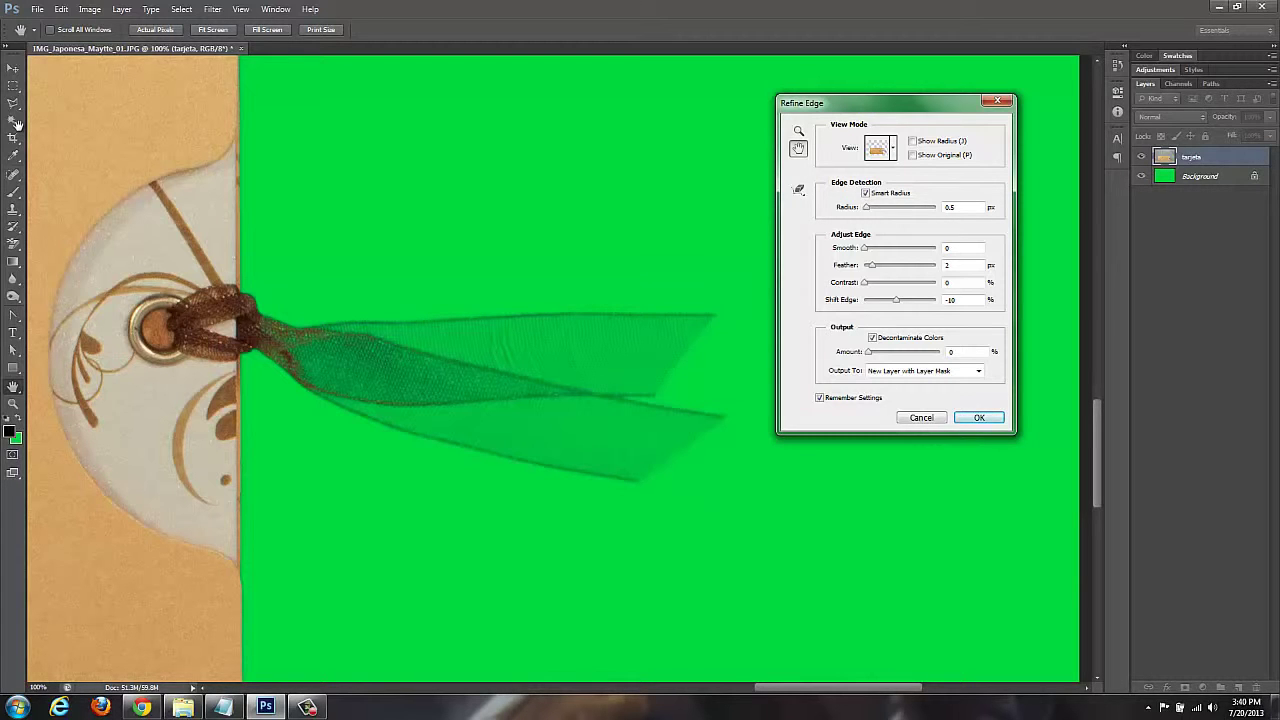
Step: Zoom in on the ribbon and preview it On White, On Black and On Layers
key(ctrl+minus)
key(ctrl+minus)
key(ctrl+minus)
key(ctrl+plus)
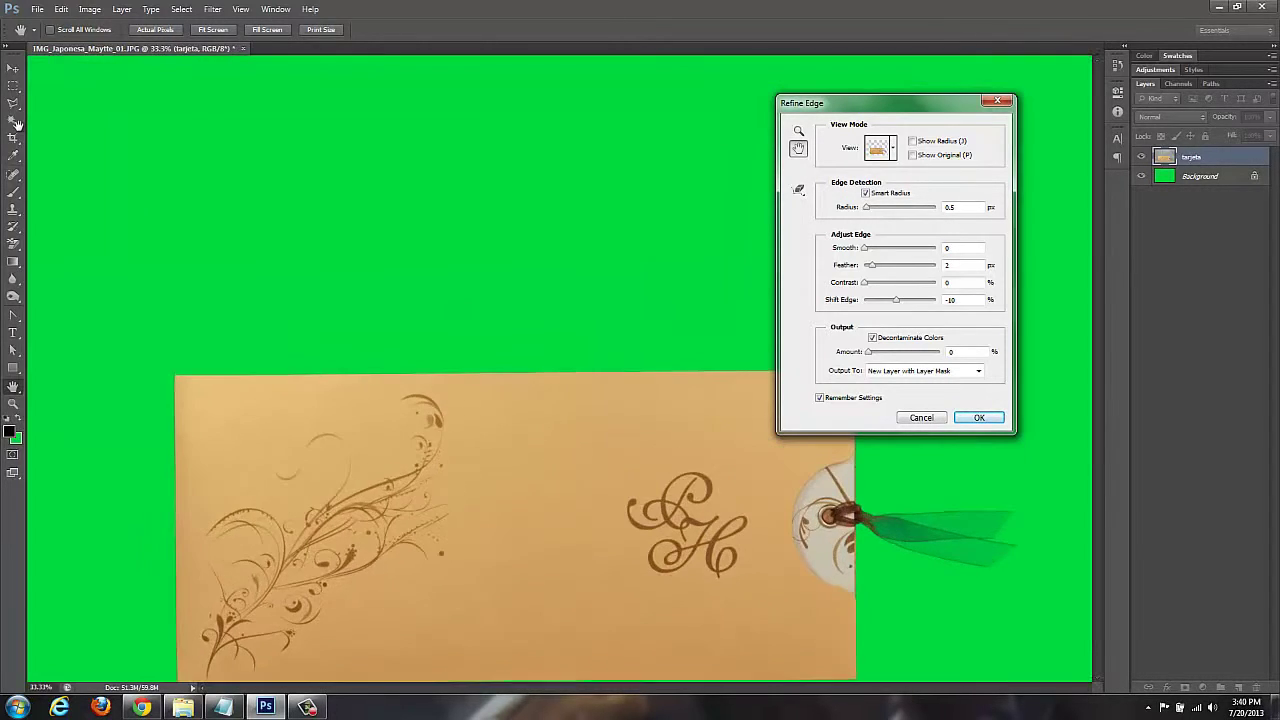
key(ctrl+plus)
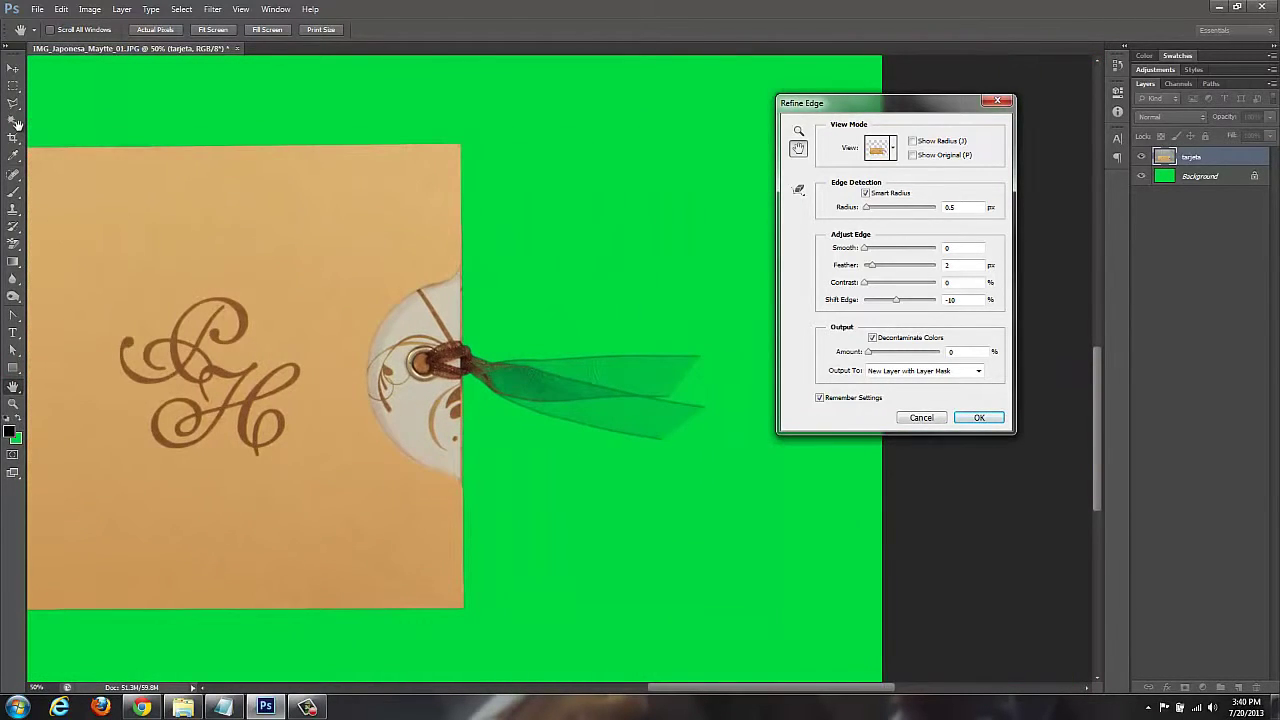
key(ctrl+plus)
click(880, 147)
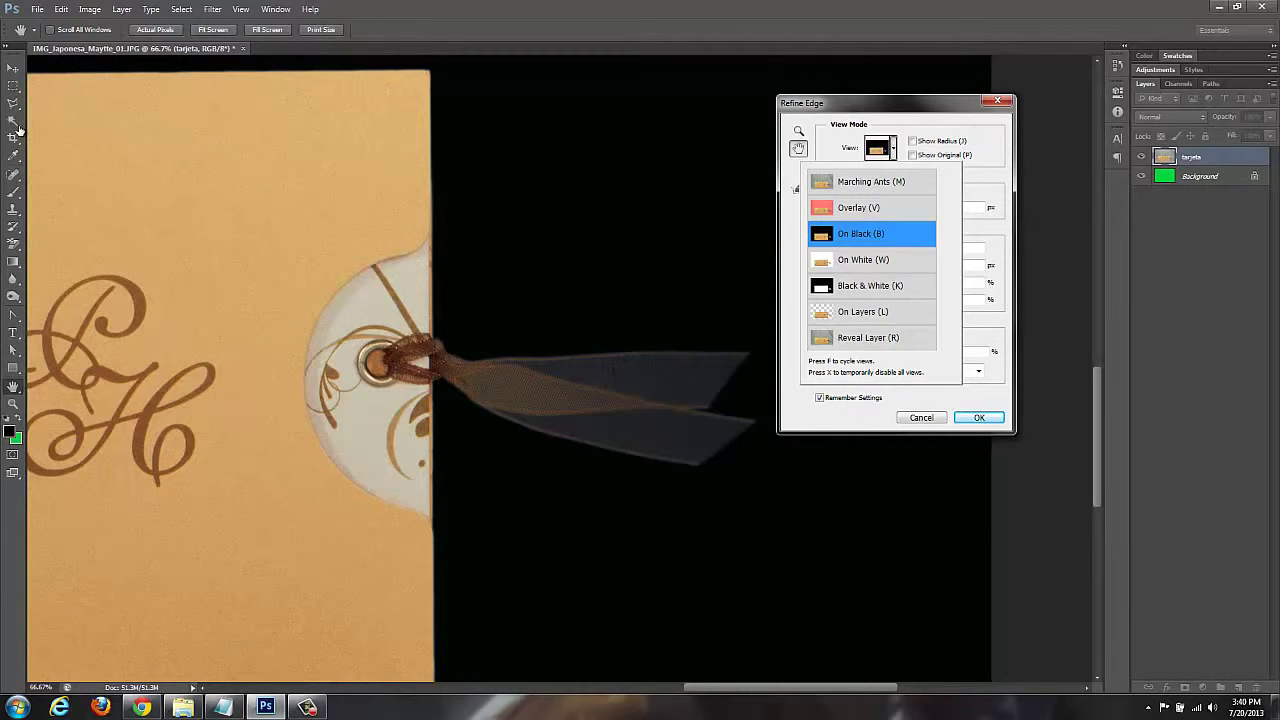
key(Down)
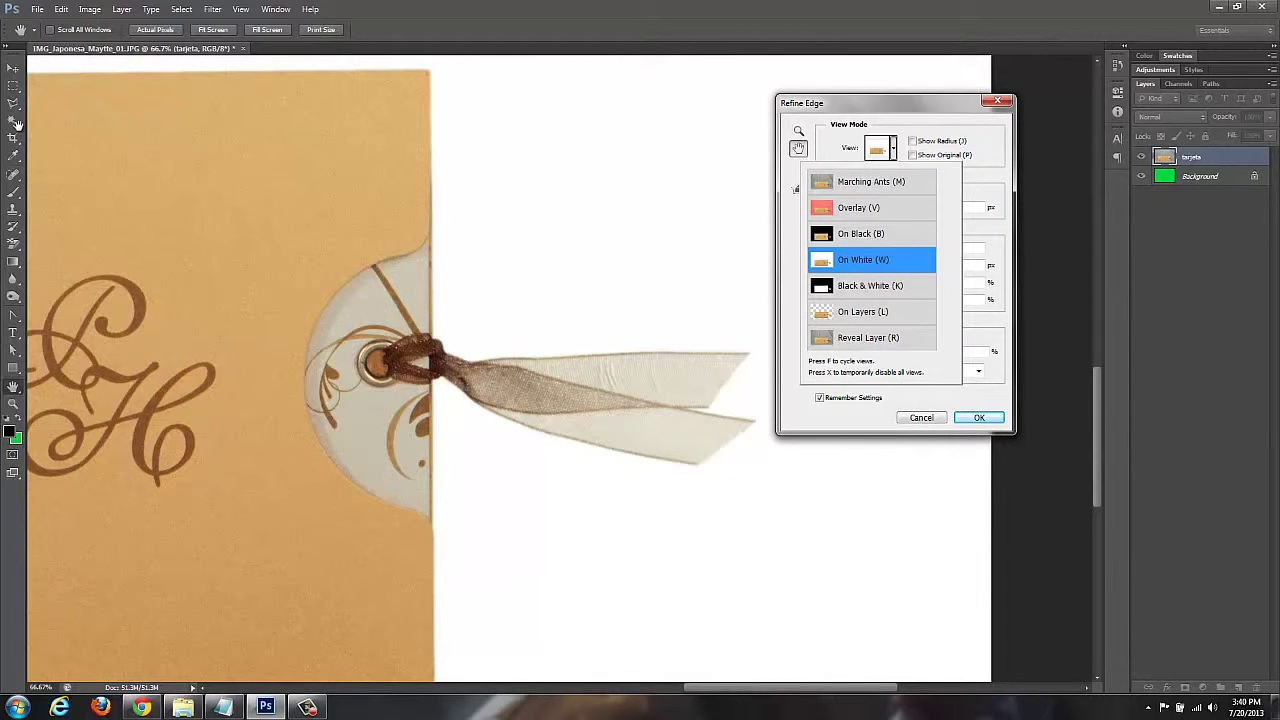
key(b)
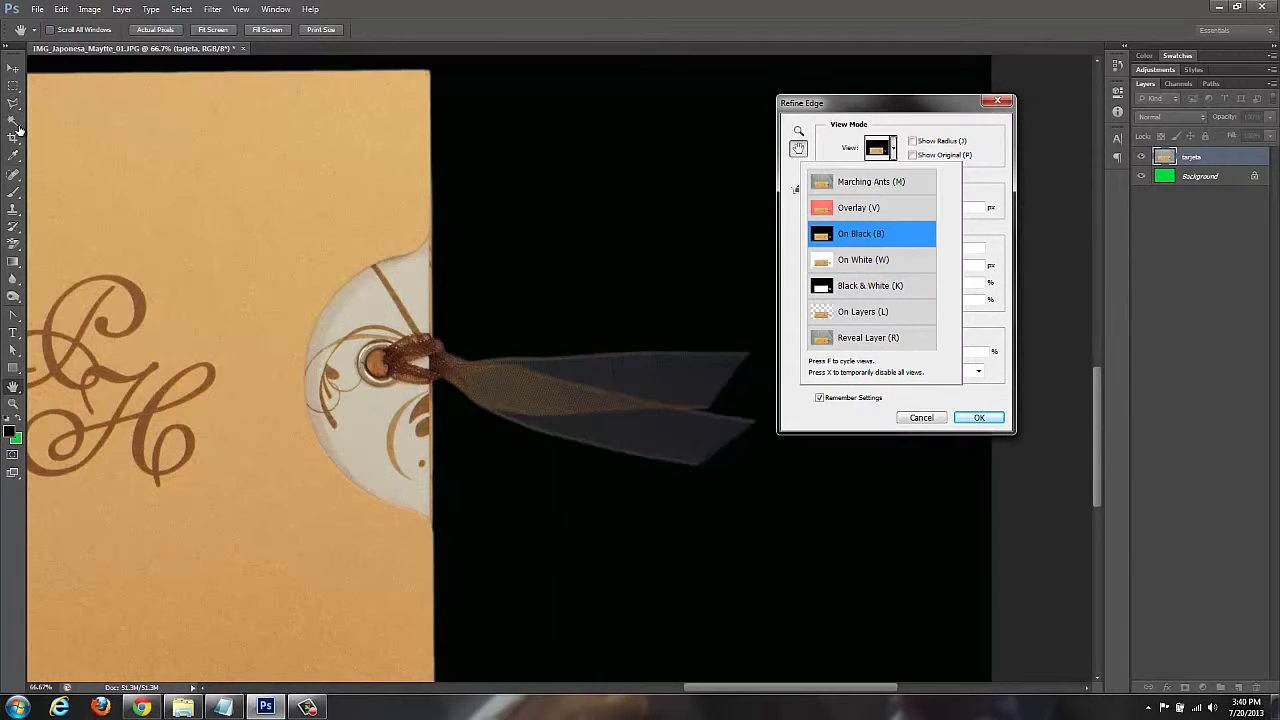
key(l)
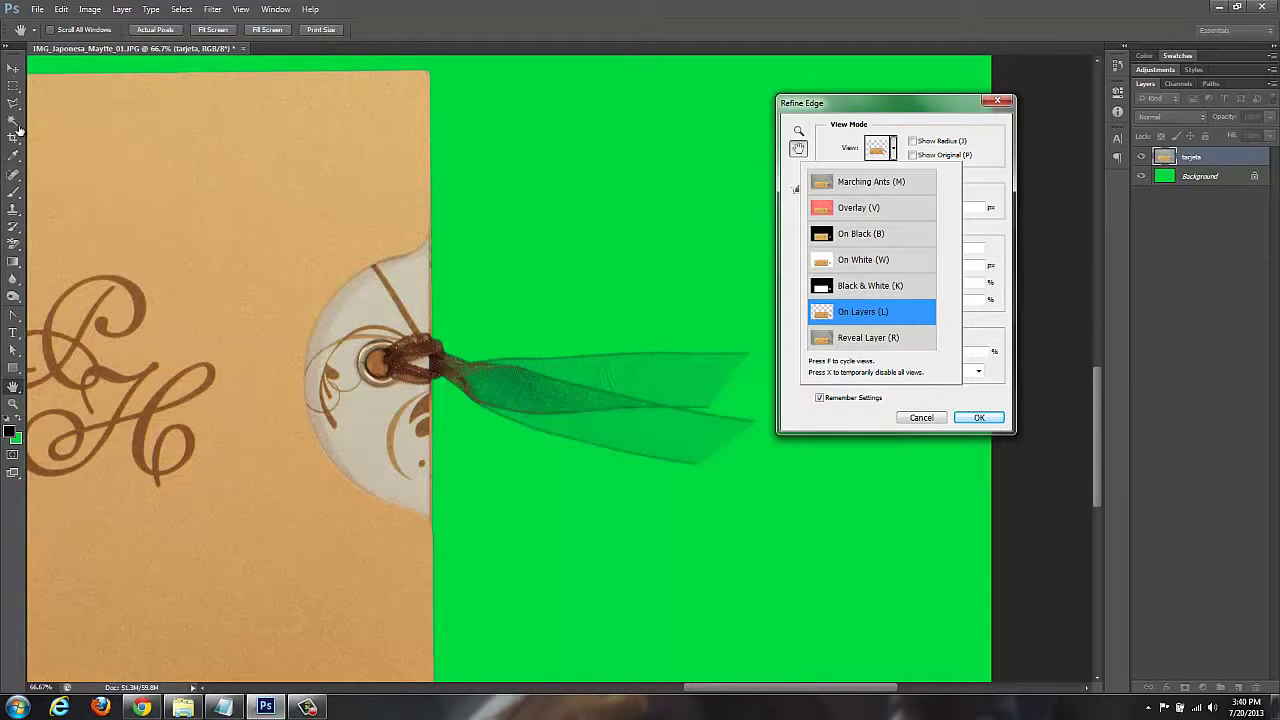
Step: Flip Show Original repeatedly to compare the refined and unrefined ribbon
key(p)
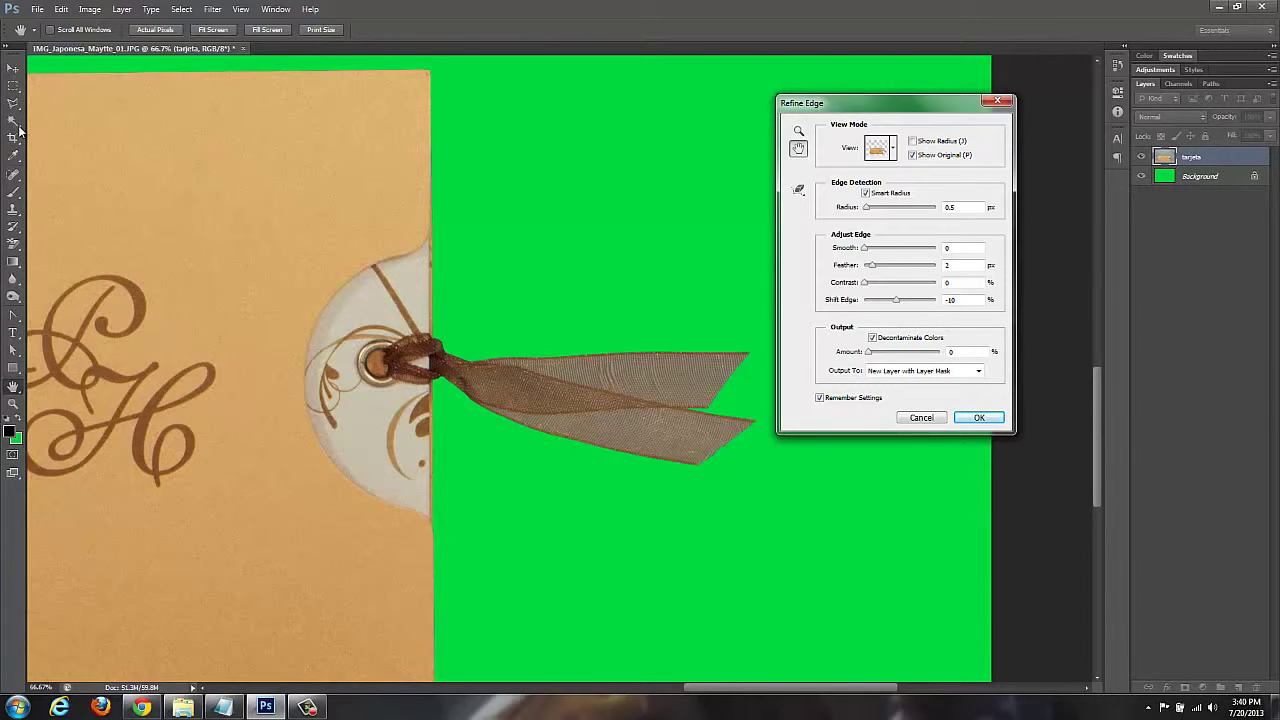
key(p)
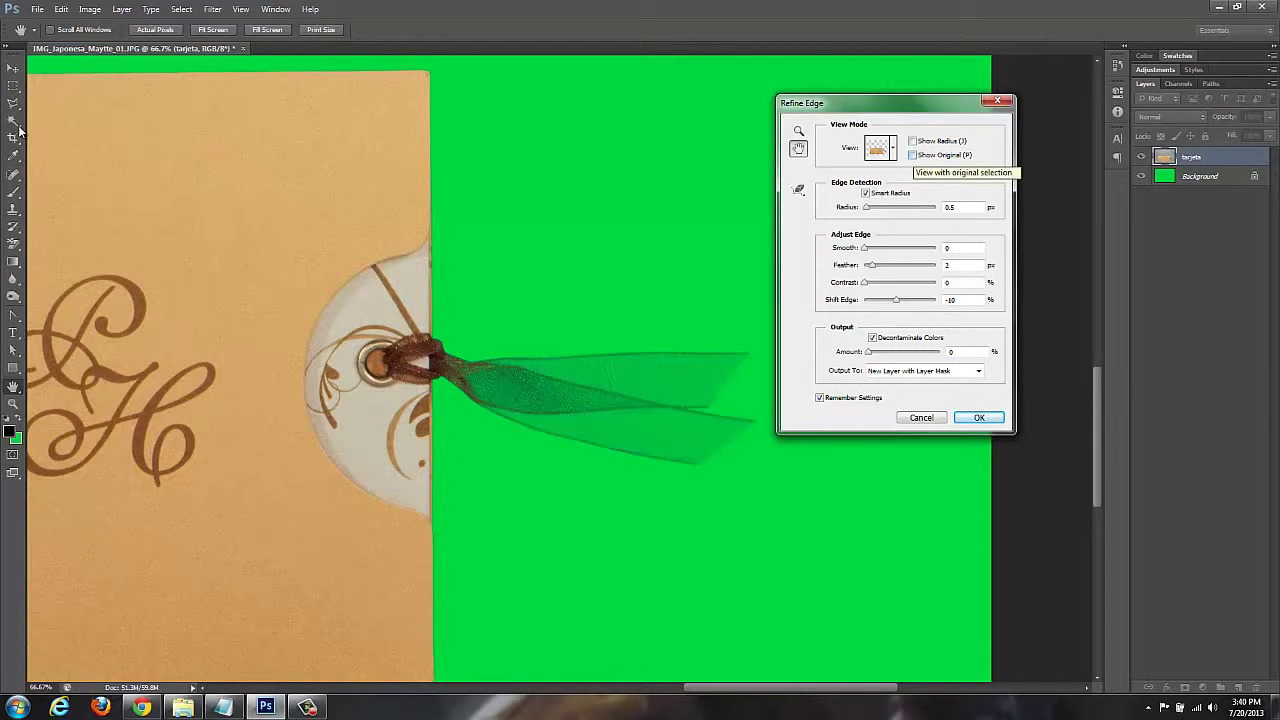
key(p)
key(p)
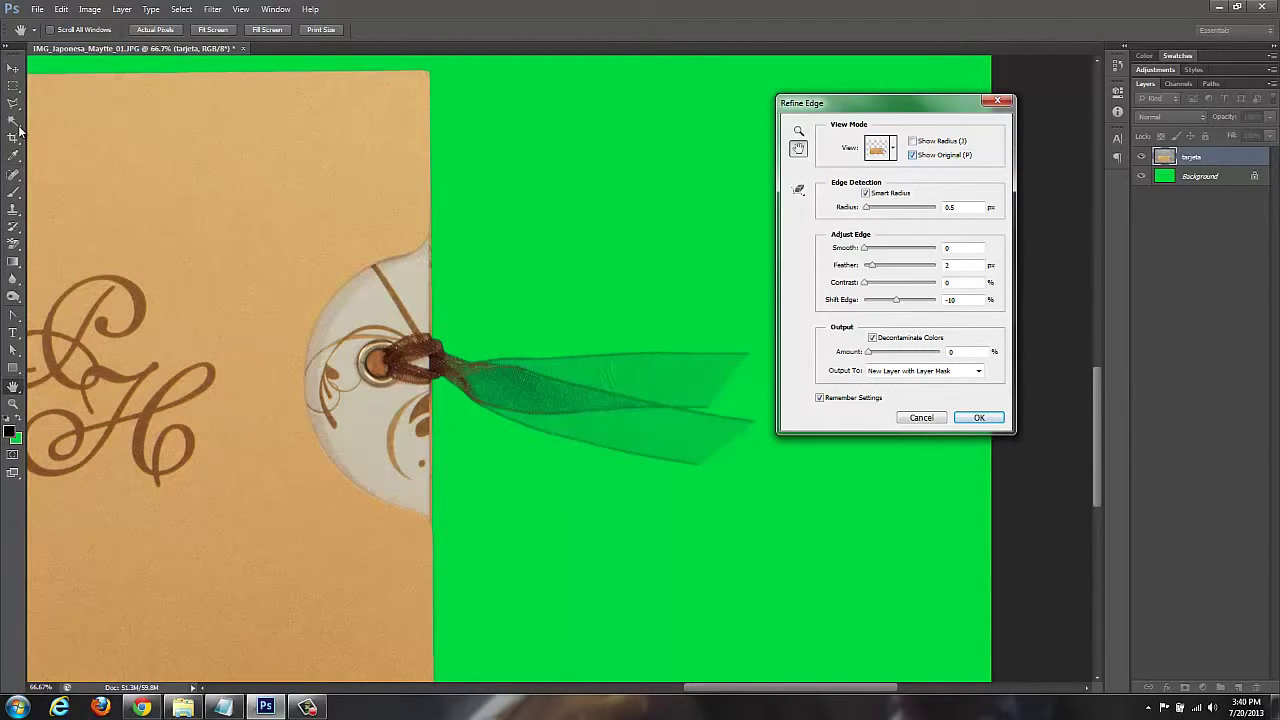
key(p)
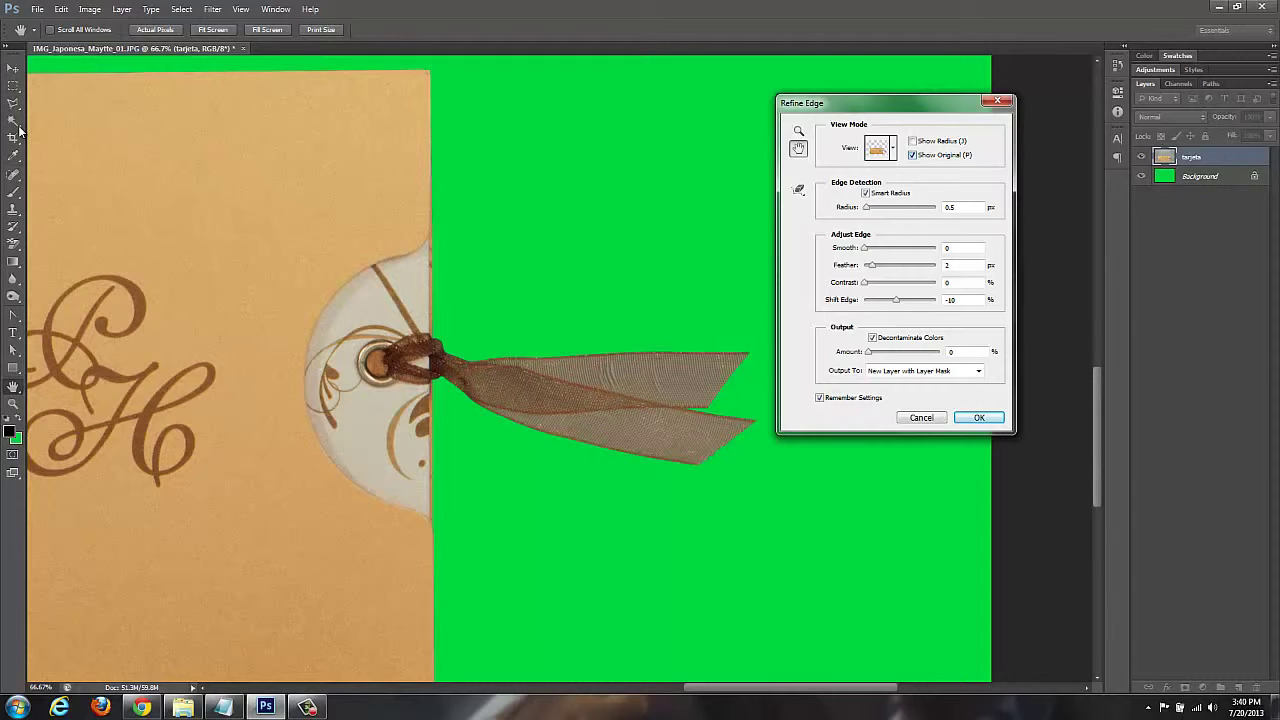
key(p)
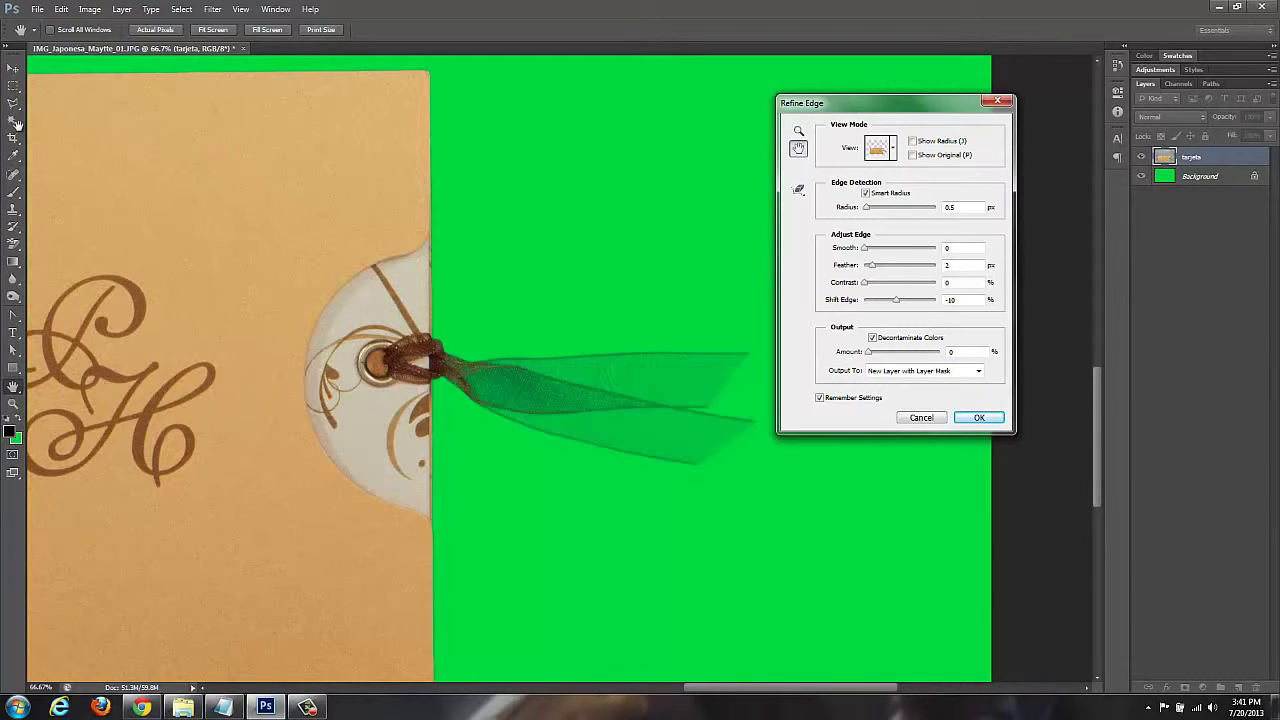
Step: View the ribbon selection in Marching Ants mode
key(p)
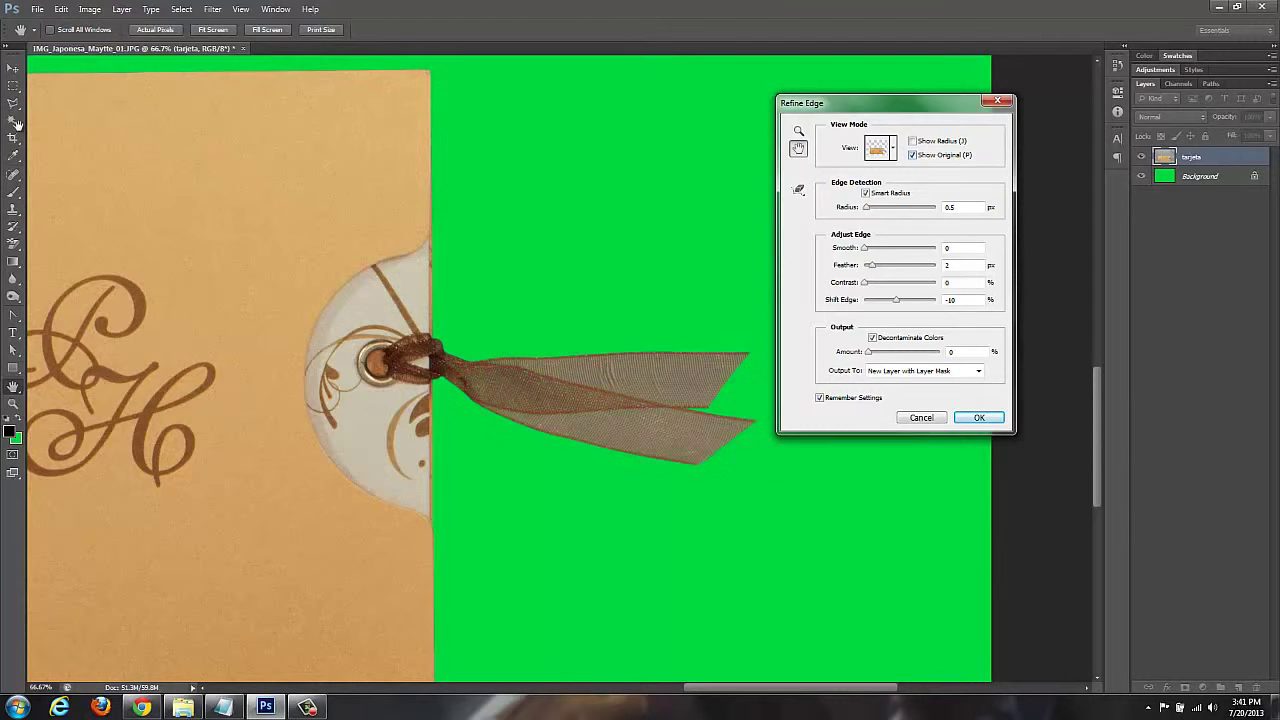
key(p)
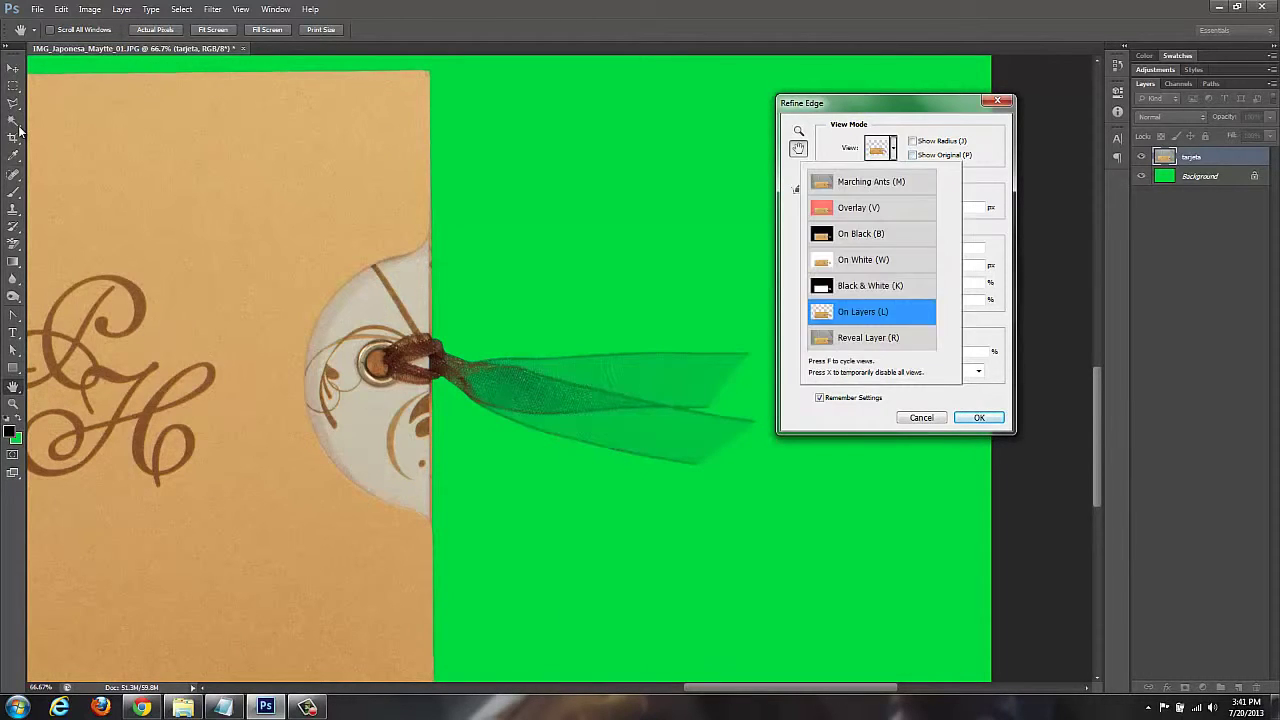
key(m)
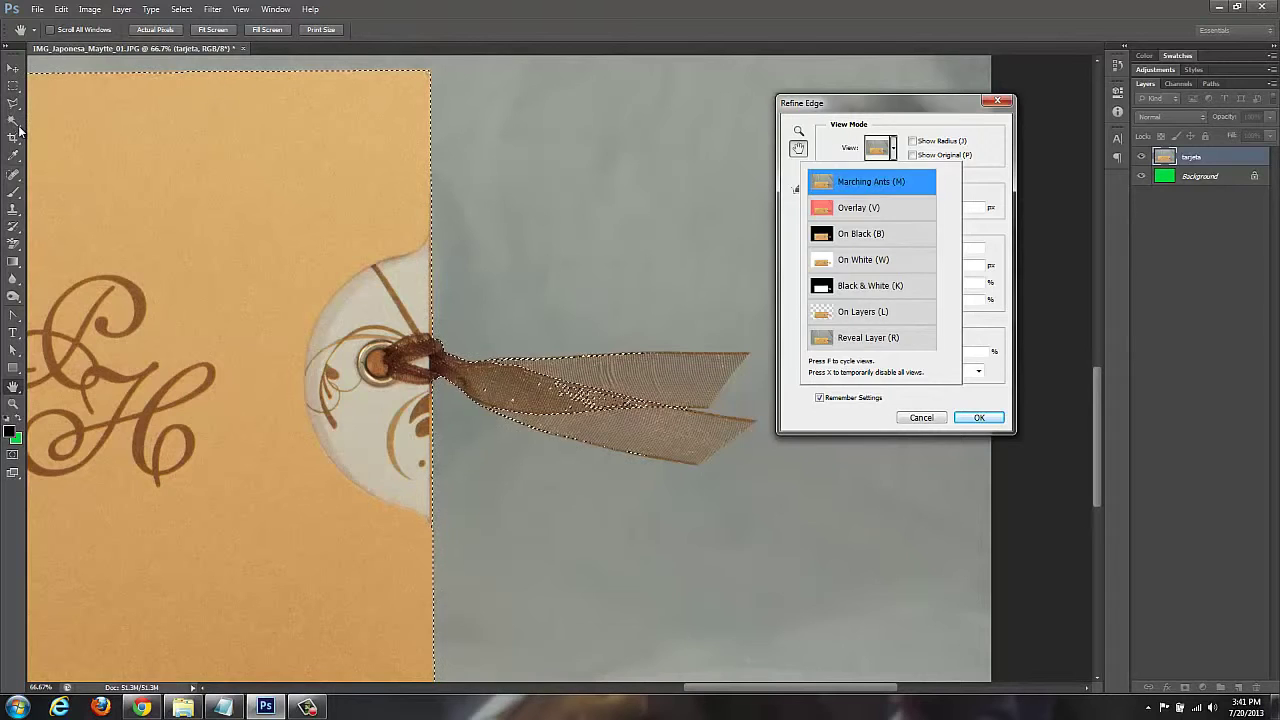
key(Escape)
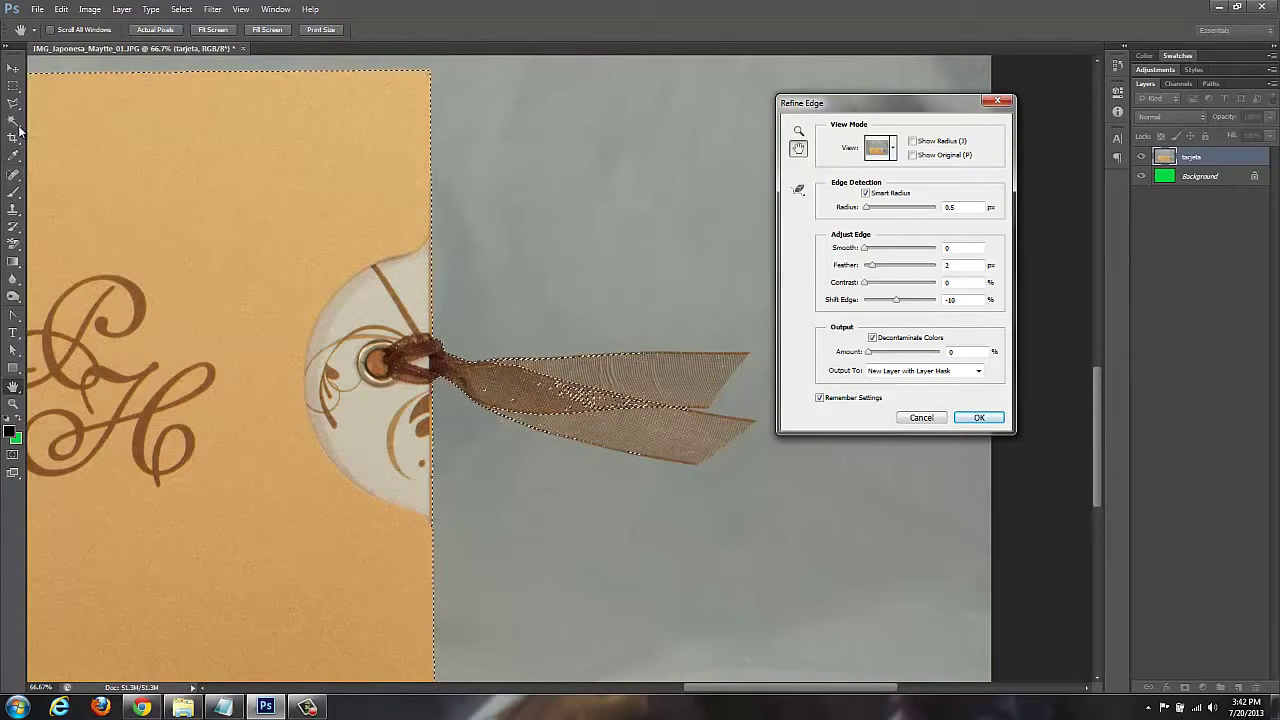
Step: Return to the On Layers preview and browse the Output To options
click(893, 147)
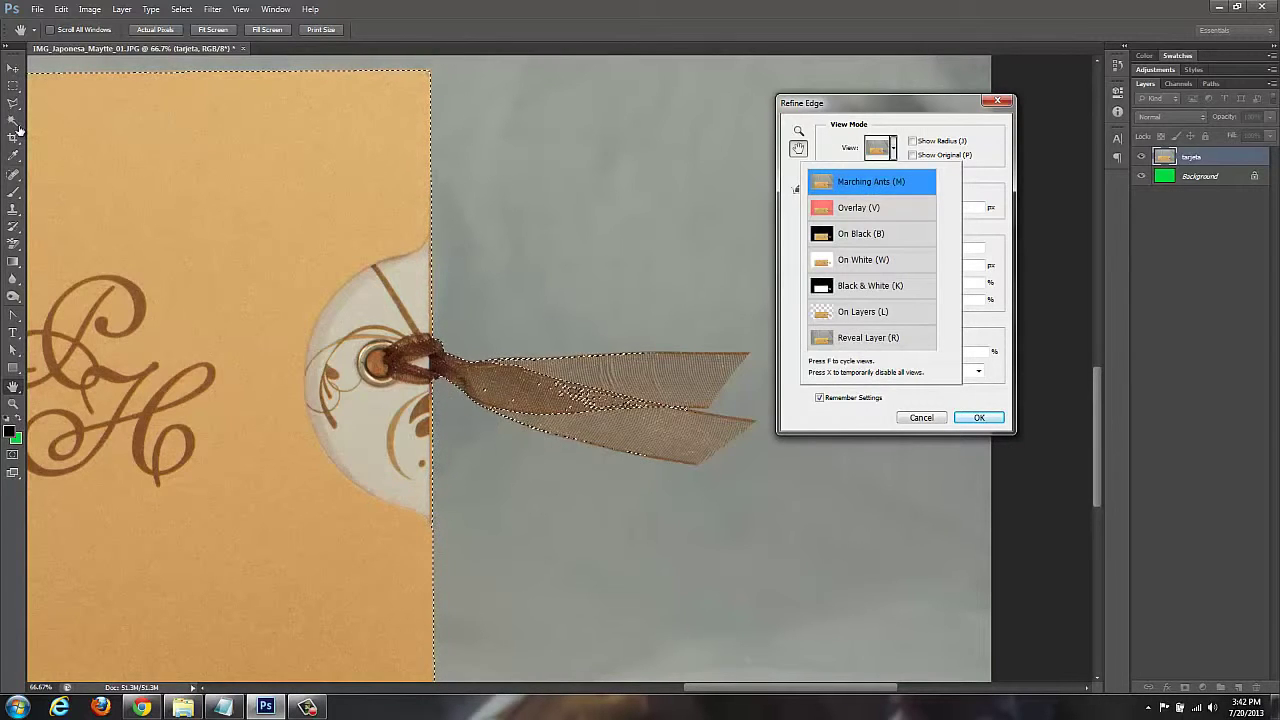
key(l)
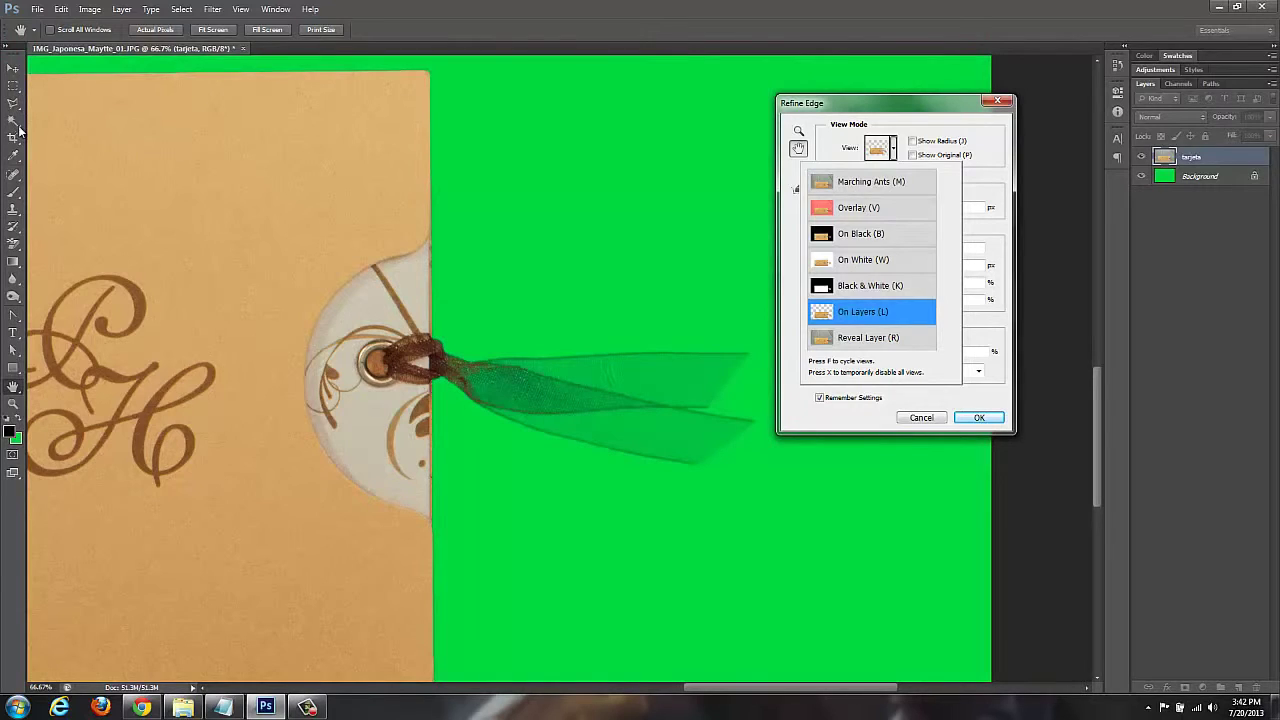
key(Return)
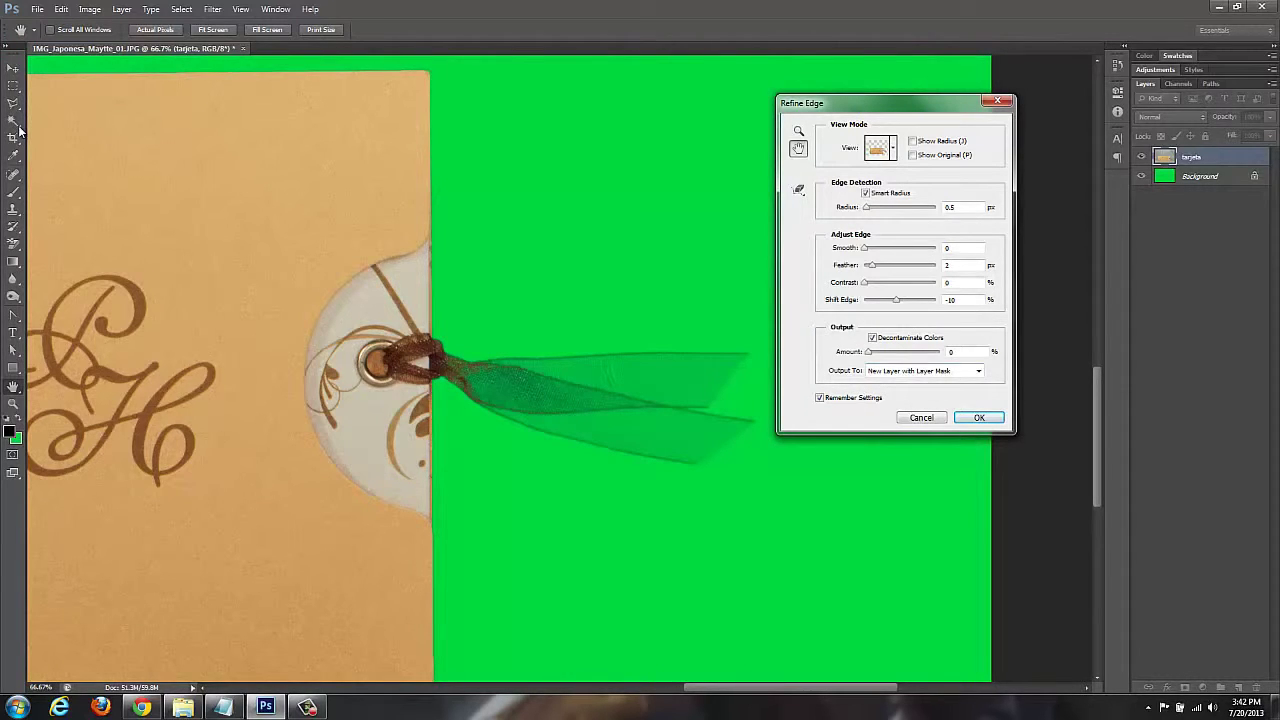
click(978, 370)
key(Up)
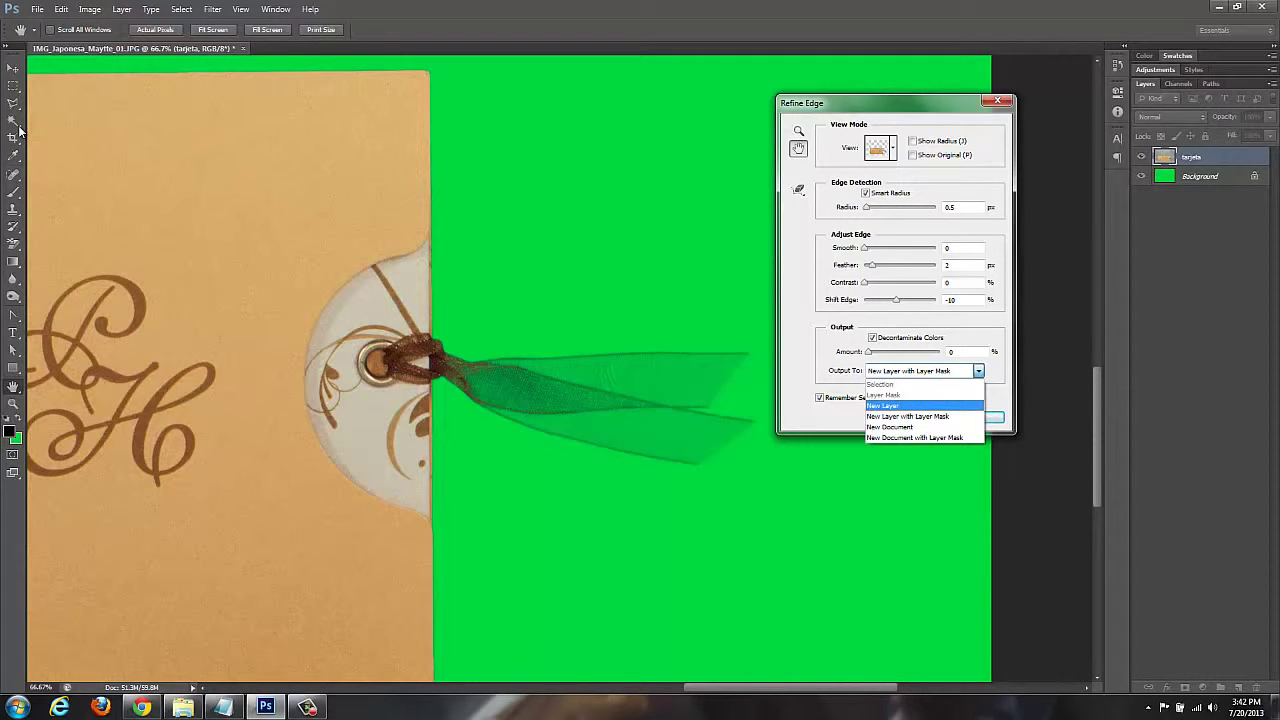
Step: Output to New Layer with Layer Mask and apply, creating the 'tarjeta copy' layer
key(Escape)
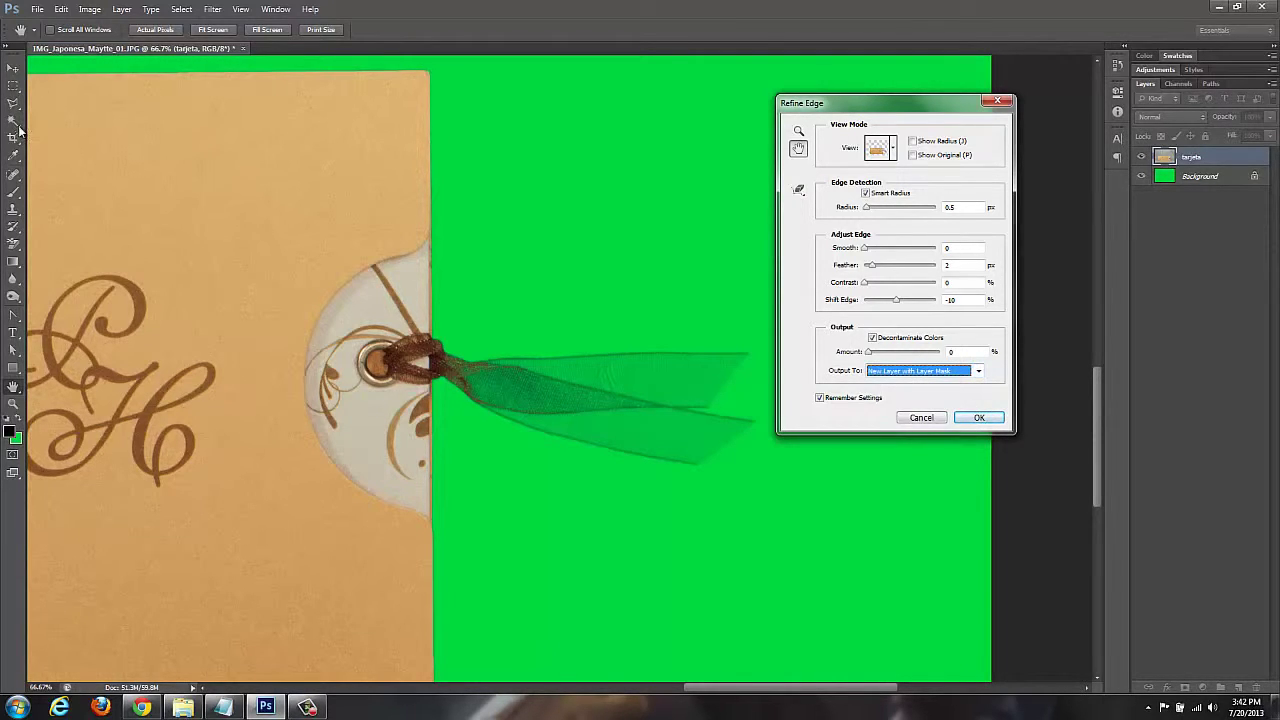
key(alt+Down)
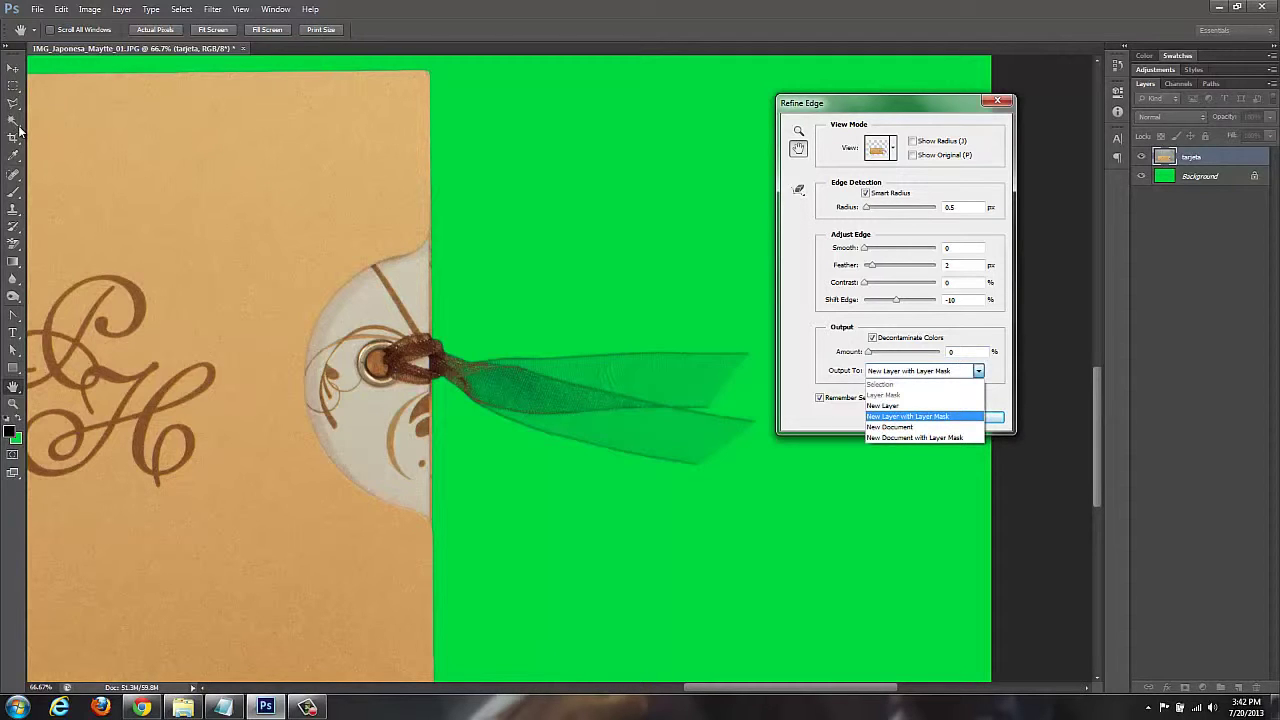
key(Up)
key(Up)
key(Down)
key(Down)
key(Down)
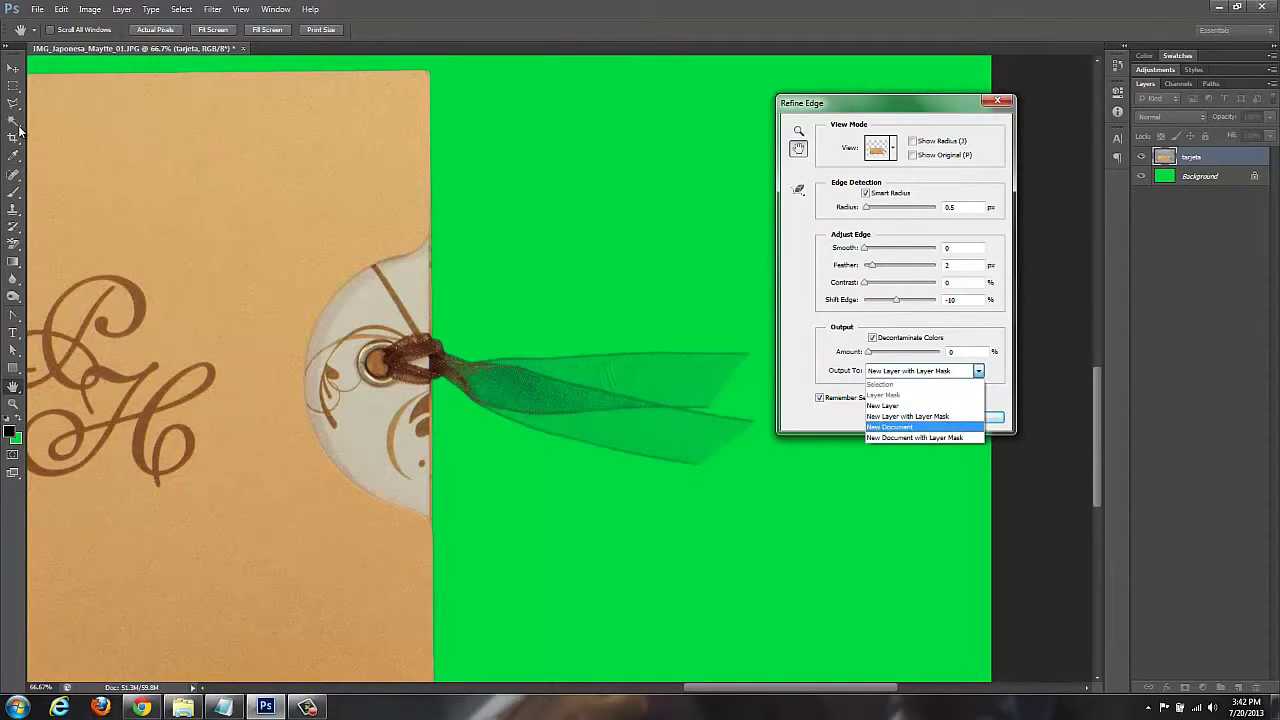
key(Down)
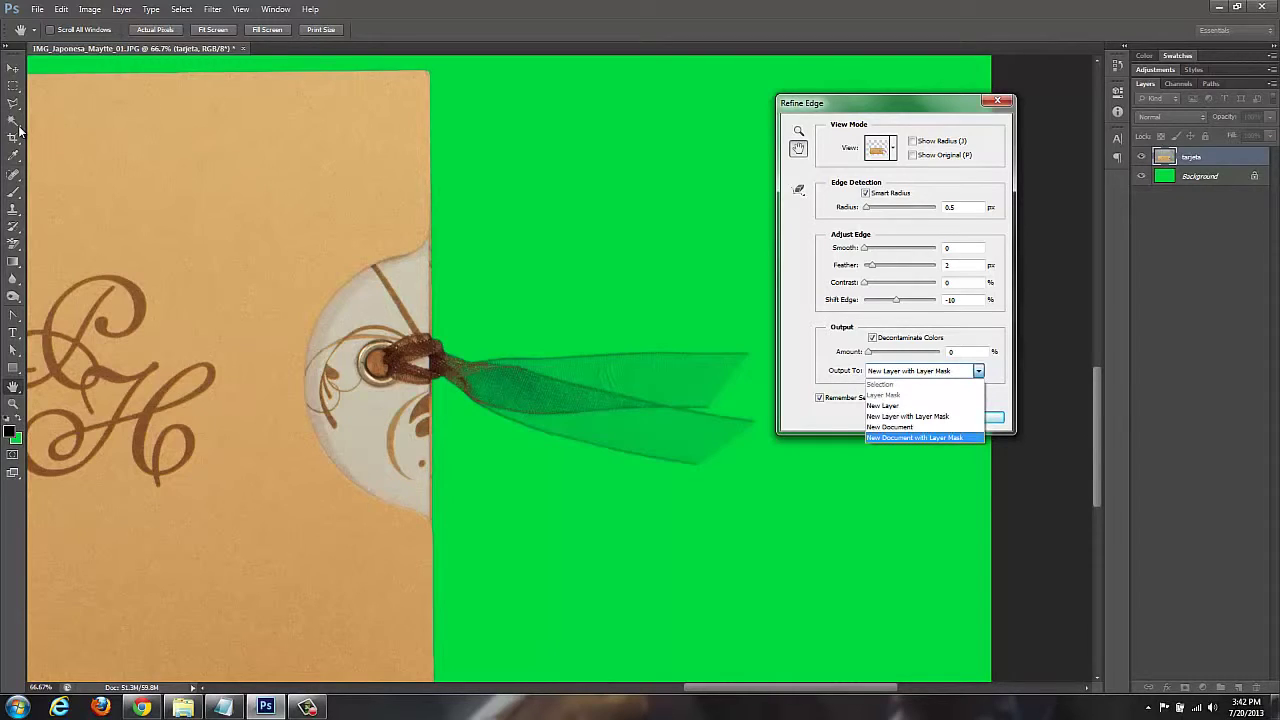
key(Down)
key(Down)
key(Down)
key(Down)
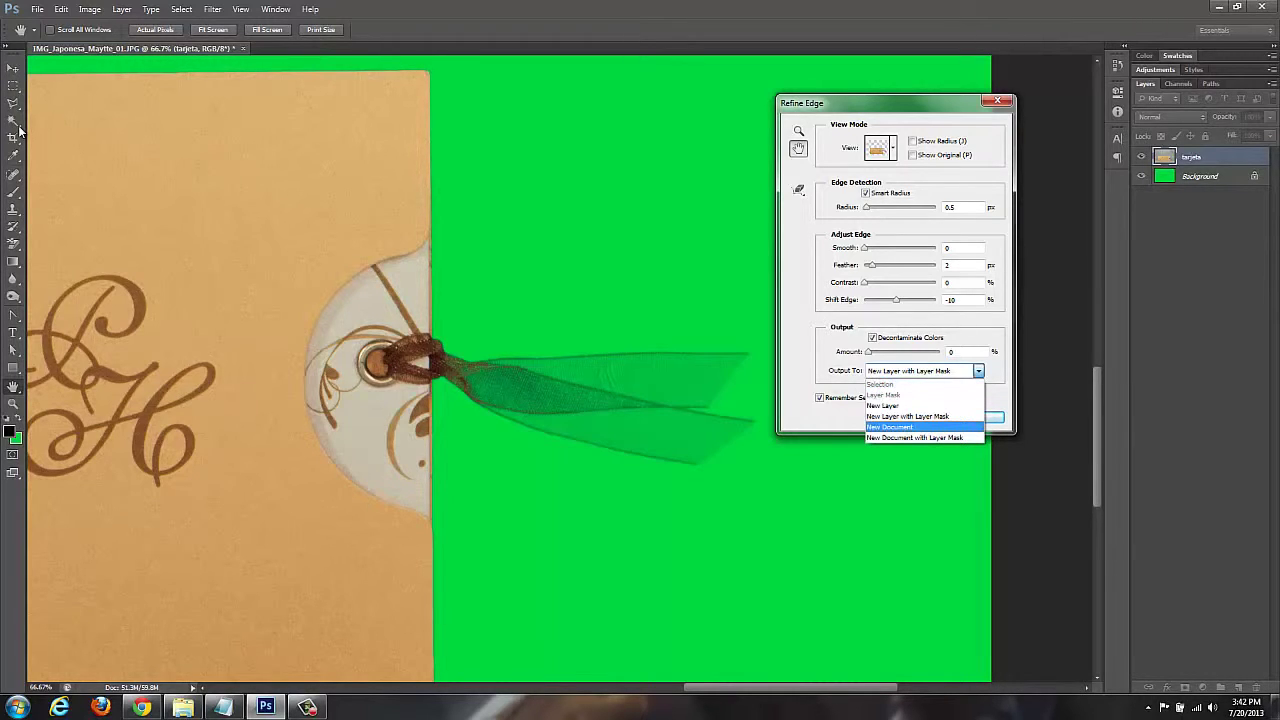
key(Up)
key(Return)
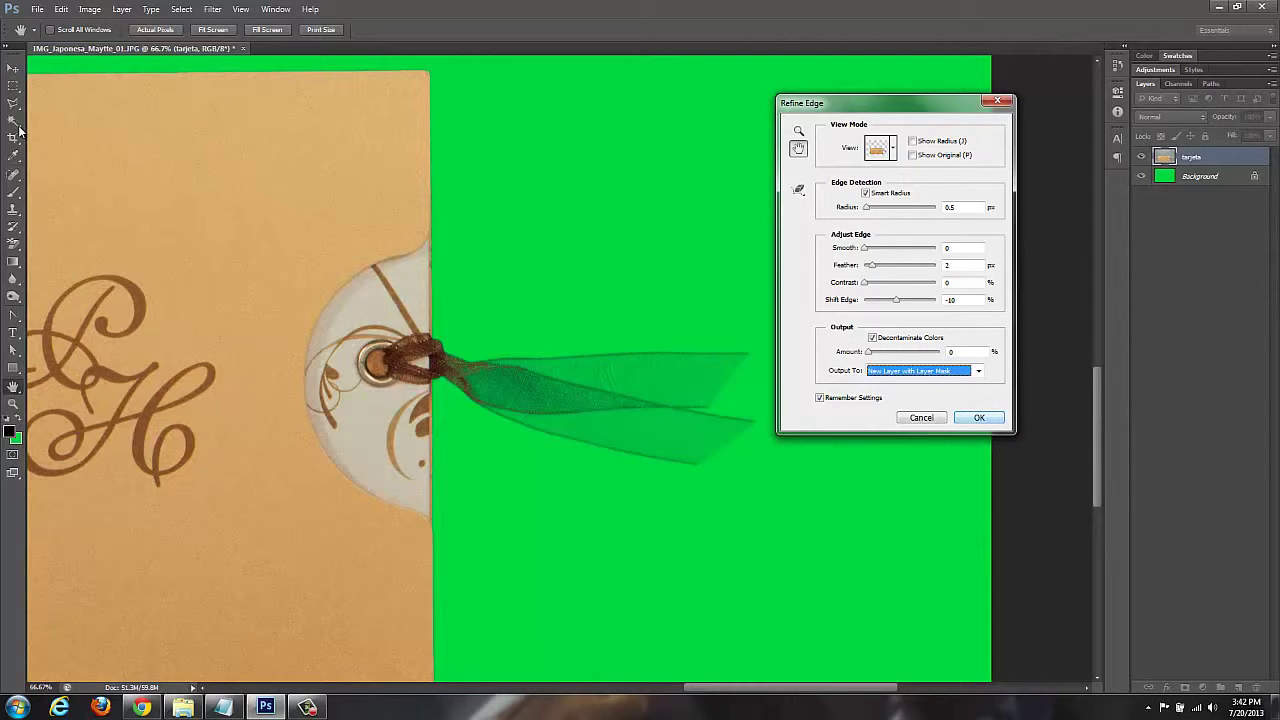
key(Return)
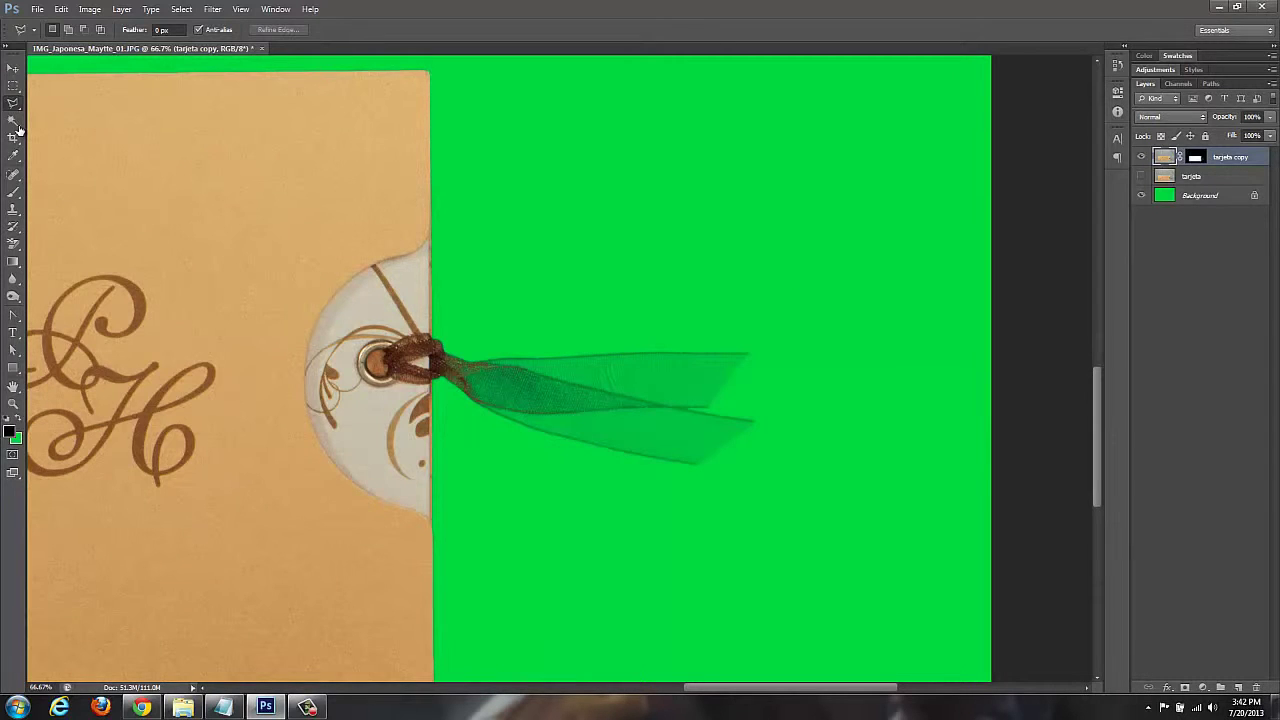
Step: Target the tarjeta copy layer's mask, briefly disabling and re-enabling it to compare
key(ctrl+backslash)
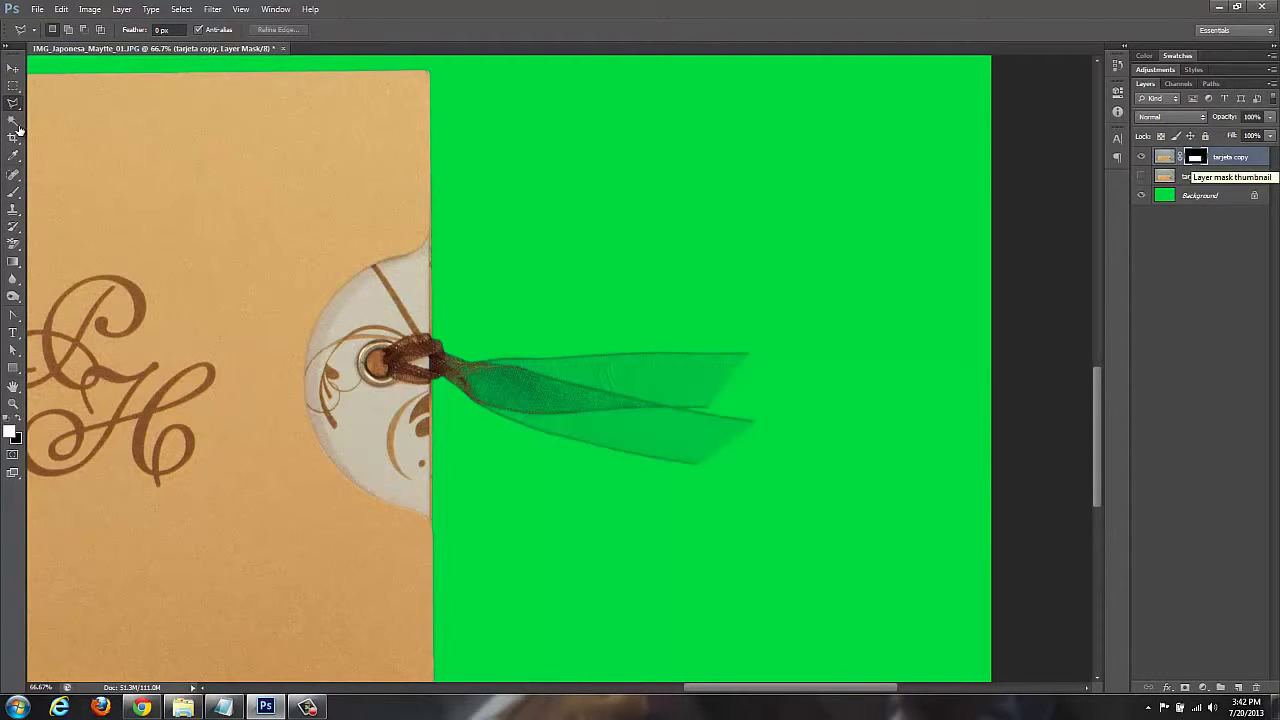
shift+click(1195, 157)
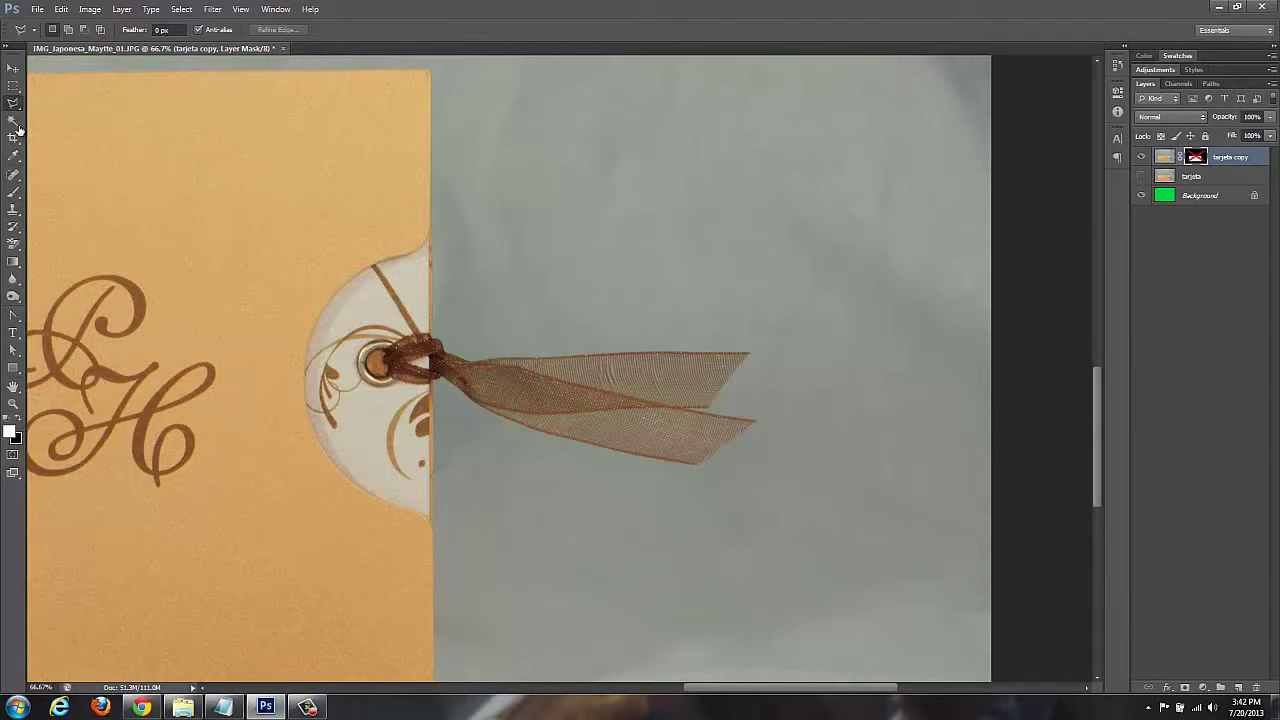
key(ctrl+z)
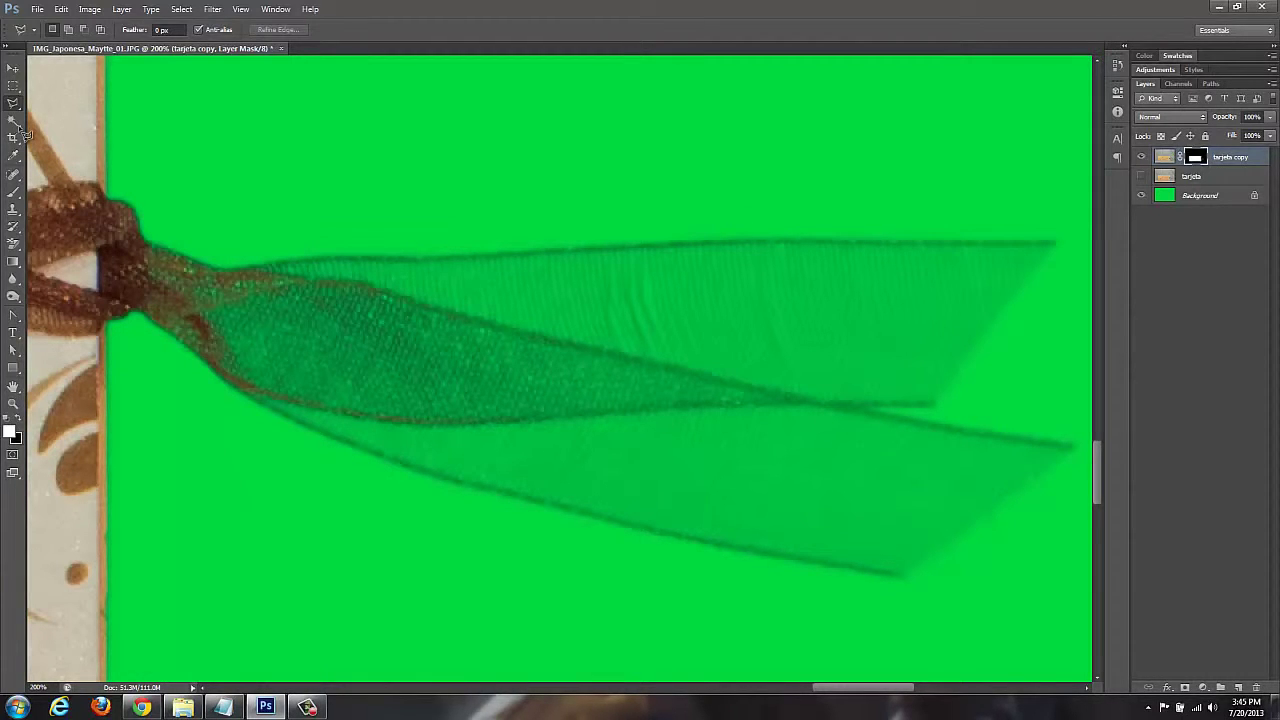
Step: Lasso-select the two translucent ribbon tails extending beyond the knot
mouse_move(148, 240)
mouse_down()
mouse_move(256, 268)
mouse_move(1056, 242)
mouse_move(716, 550)
mouse_move(362, 452)
mouse_up()
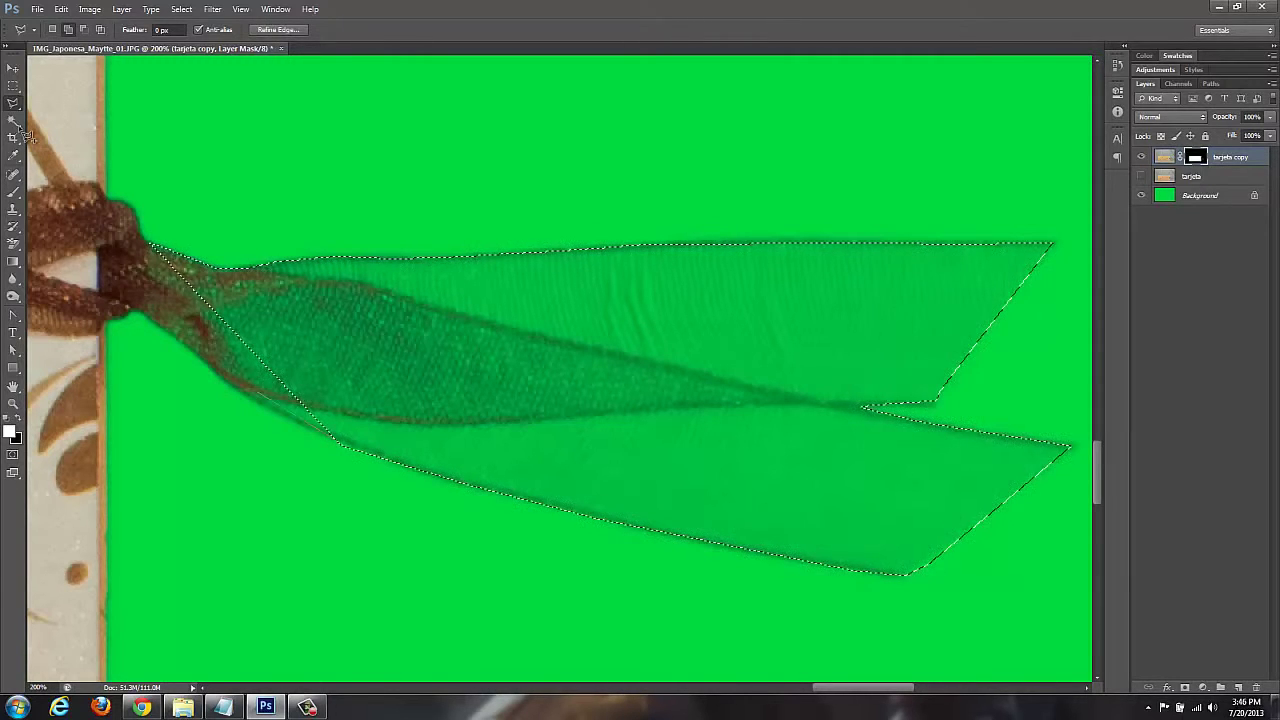
mouse_move(330, 436)
mouse_down()
mouse_move(230, 380)
mouse_move(148, 244)
mouse_up()
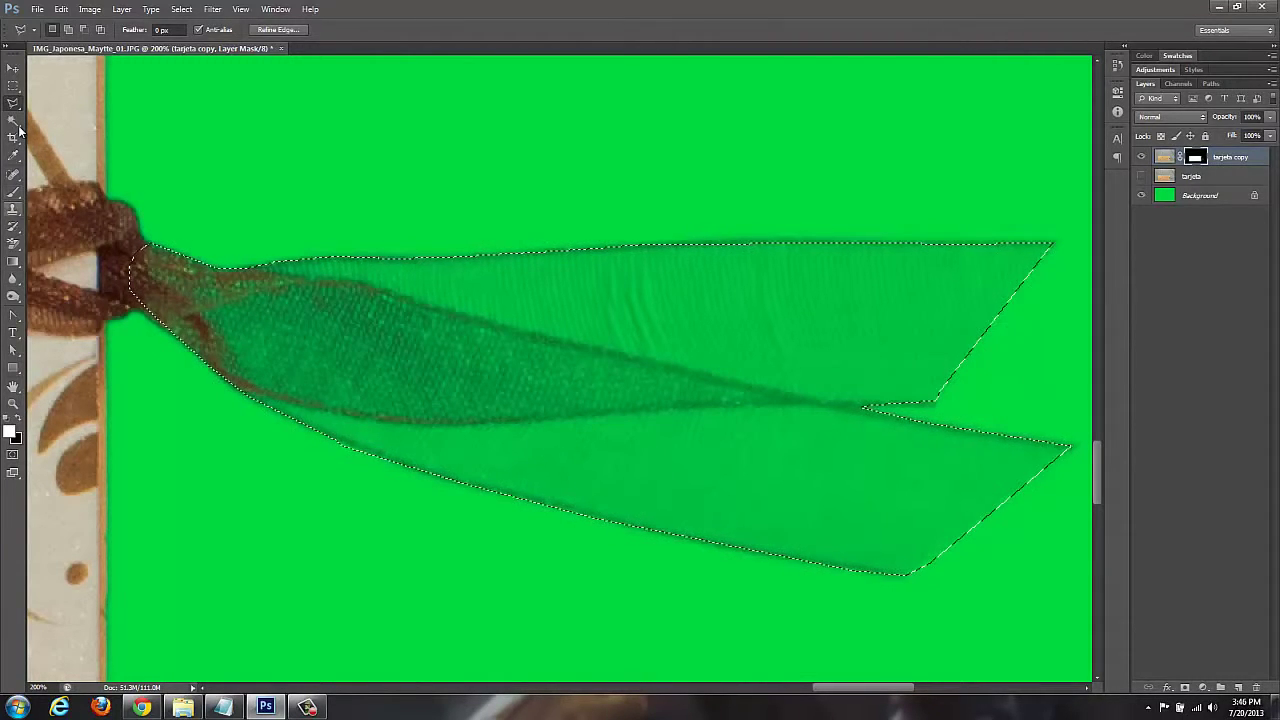
key(b)
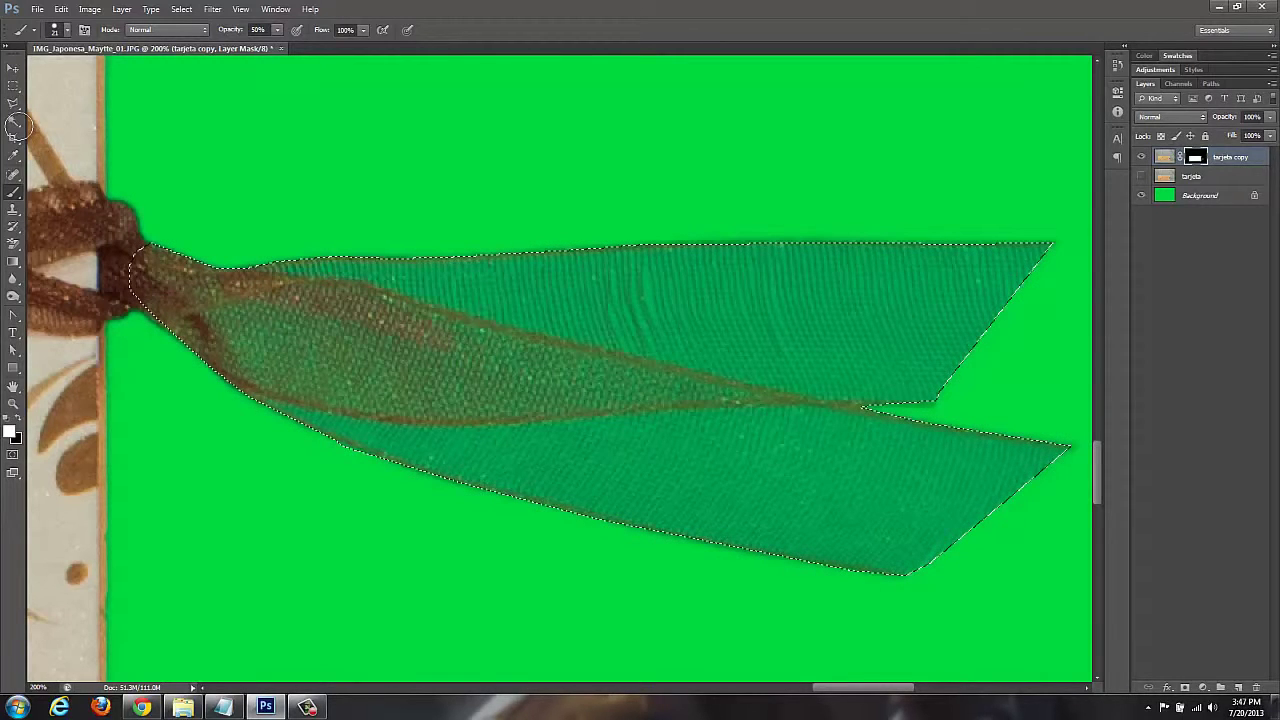
Step: Paint a first pass over the ribbon tails on the mask, then reselect the tails
drag(585, 362, 700, 384)
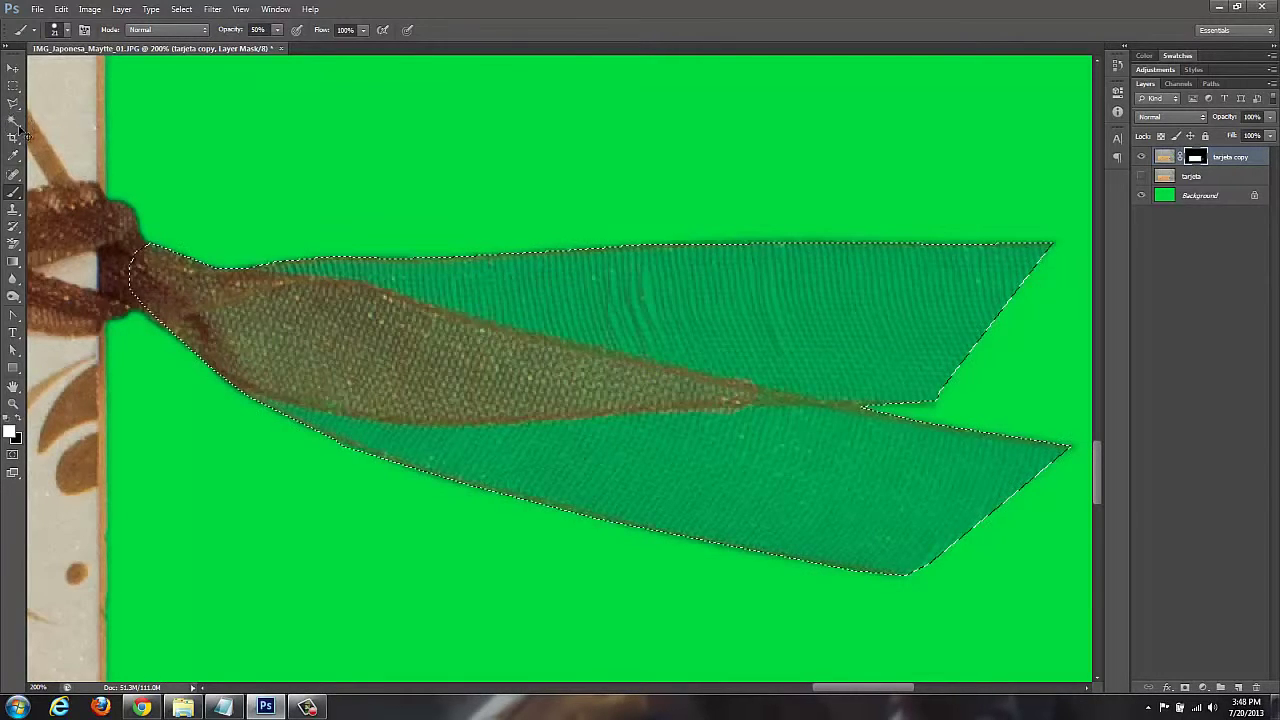
key(ctrl+d)
key(ctrl+minus)
key(ctrl+minus)
key(ctrl+minus)
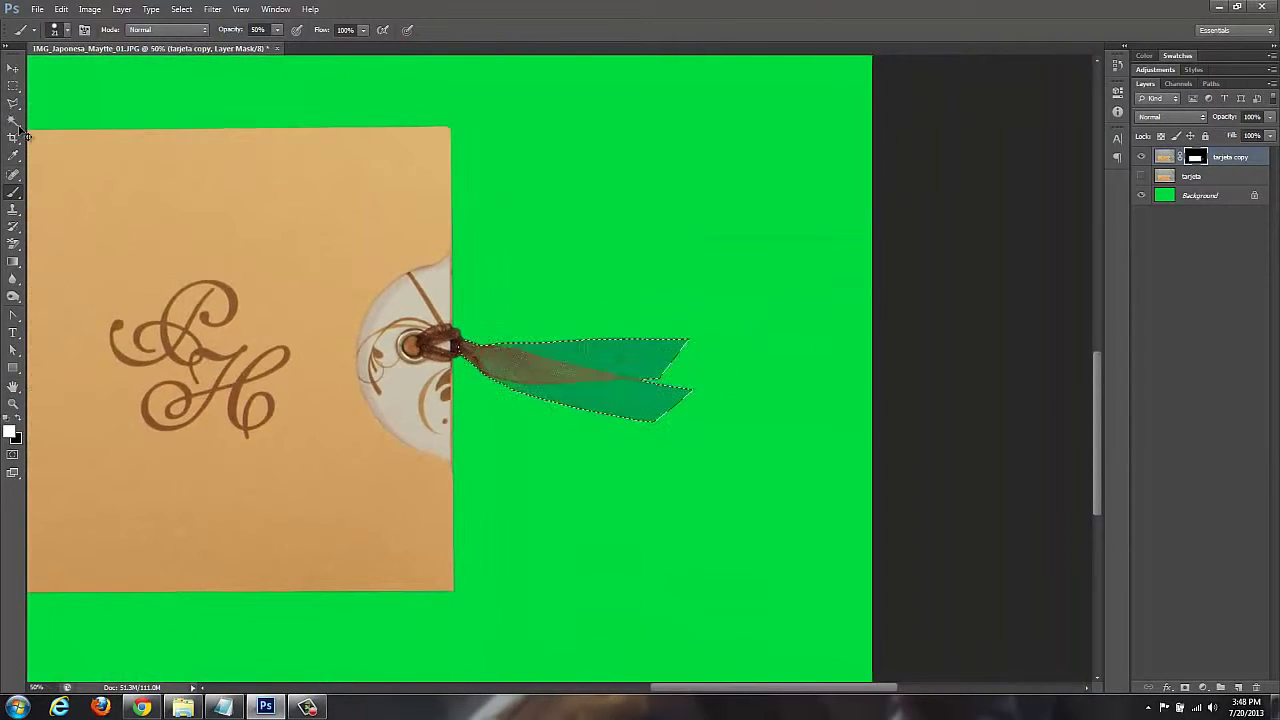
key(ctrl+minus)
key(ctrl+minus)
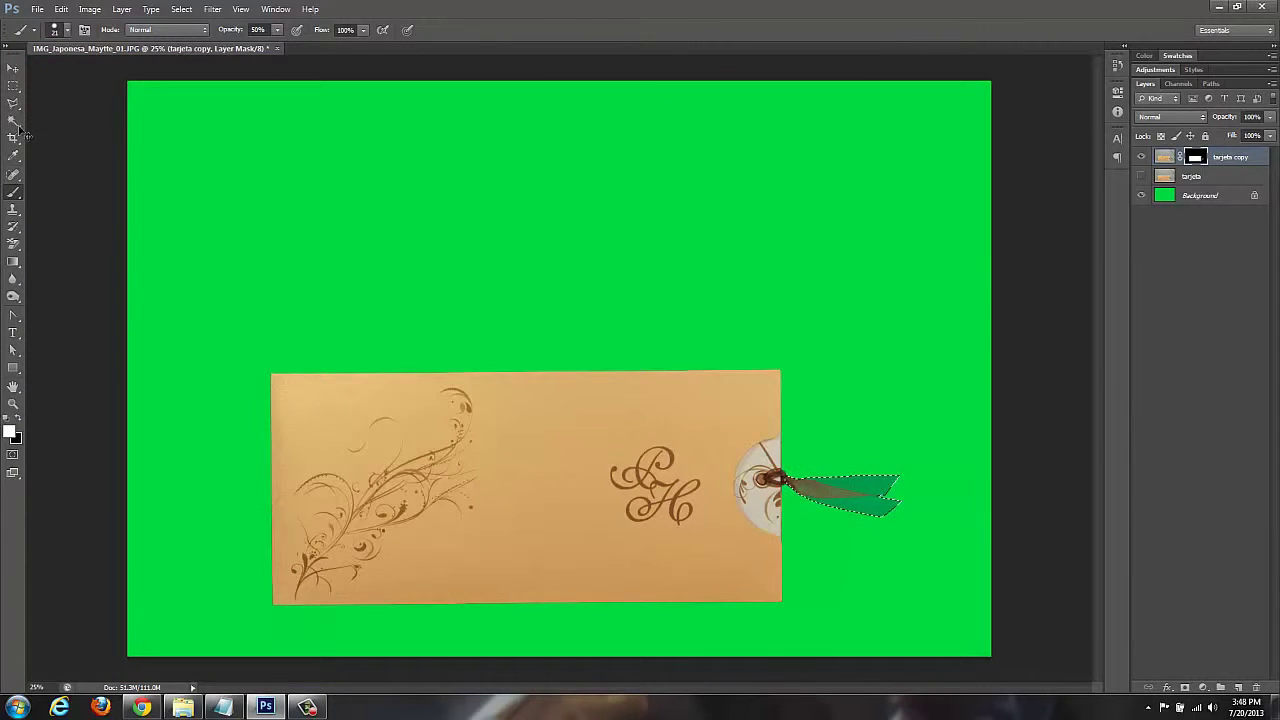
key(ctrl+plus)
key(ctrl+plus)
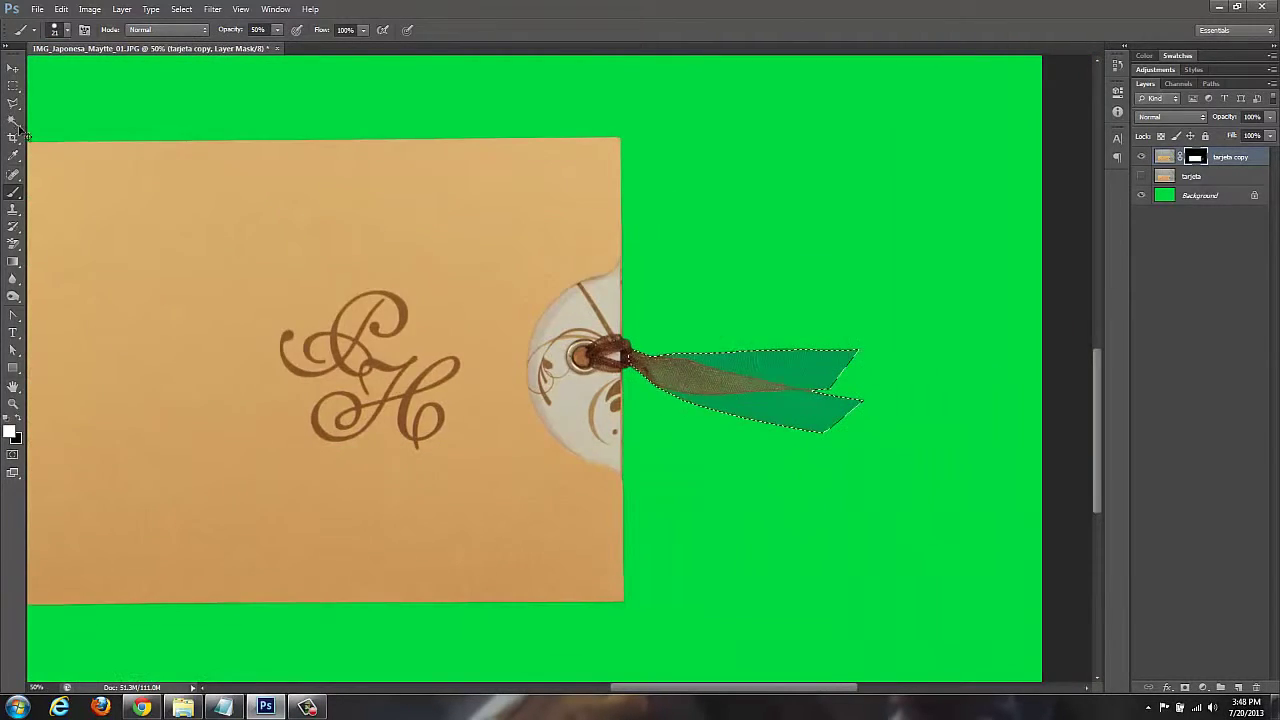
key(ctrl+plus)
key(ctrl+plus)
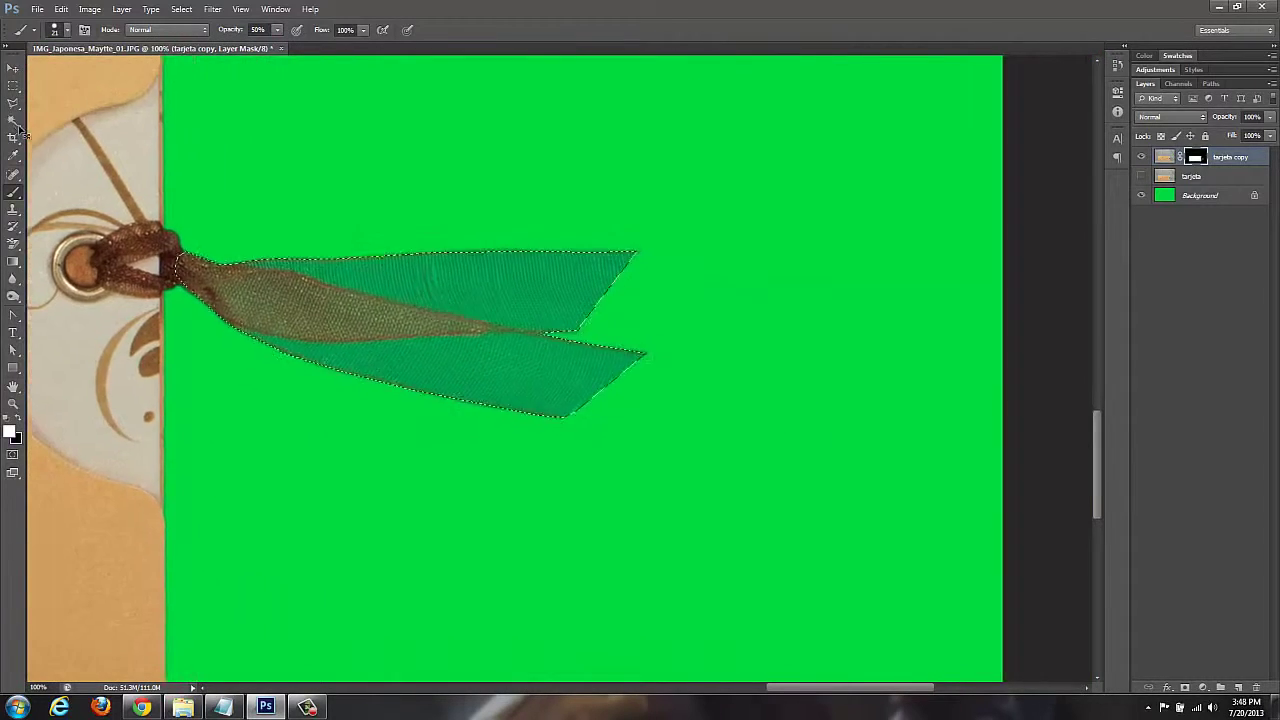
key(ctrl+plus)
key(ctrl+shift+d)
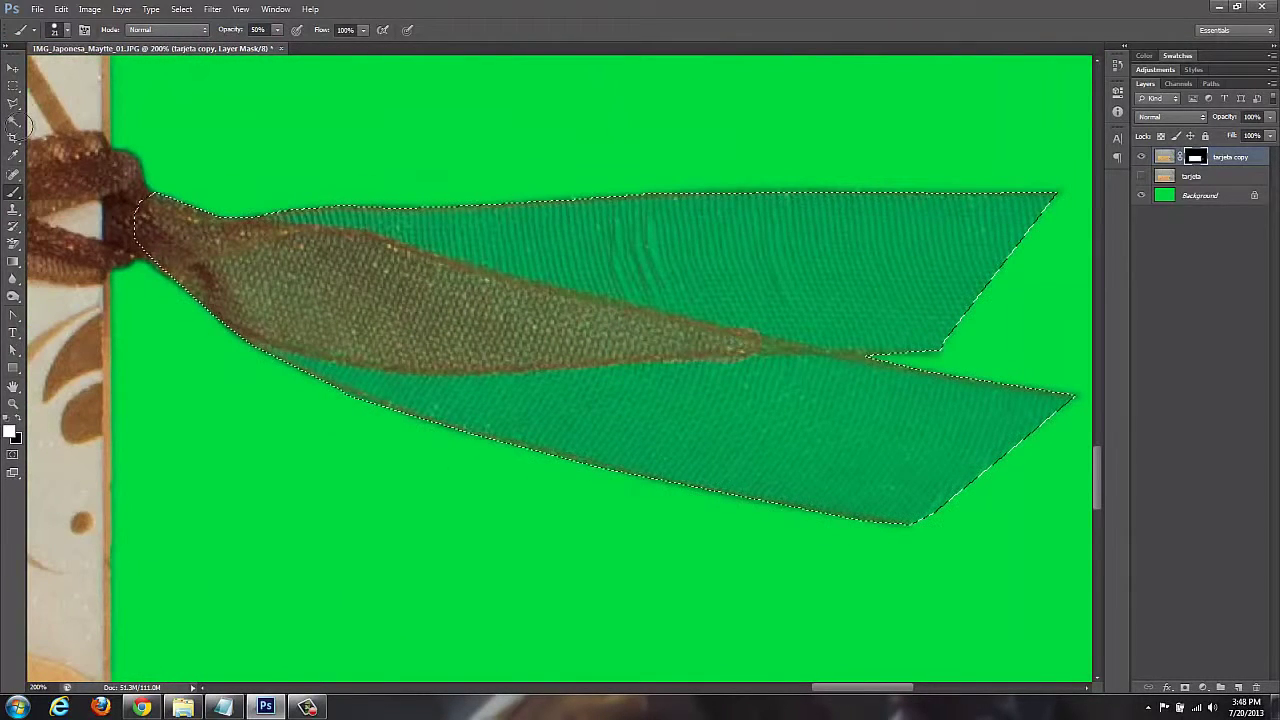
Step: Paint both ribbon tails into the mask with a 50 px brush at 50% opacity
right_click(19, 130)
text(50)
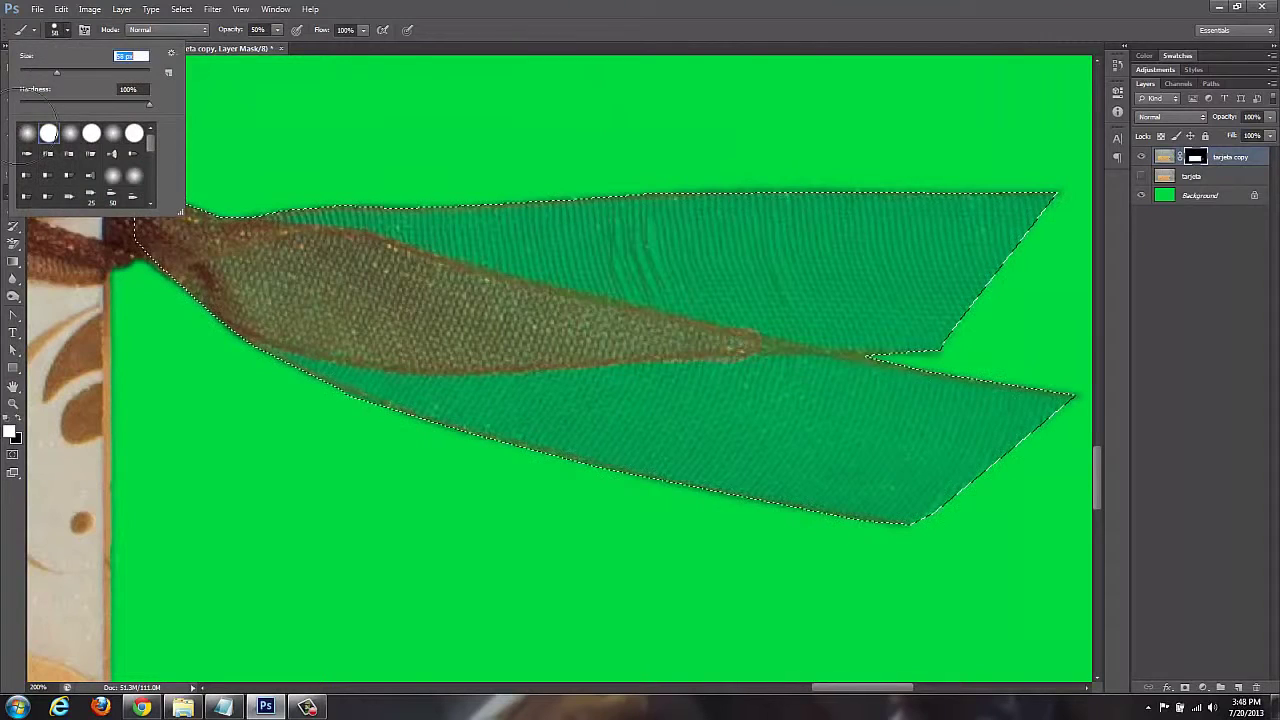
key(Return)
mouse_move(590, 215)
mouse_down()
mouse_move(960, 325)
mouse_move(745, 300)
mouse_move(880, 347)
mouse_move(690, 285)
mouse_move(730, 320)
mouse_move(510, 240)
mouse_move(600, 285)
mouse_up()
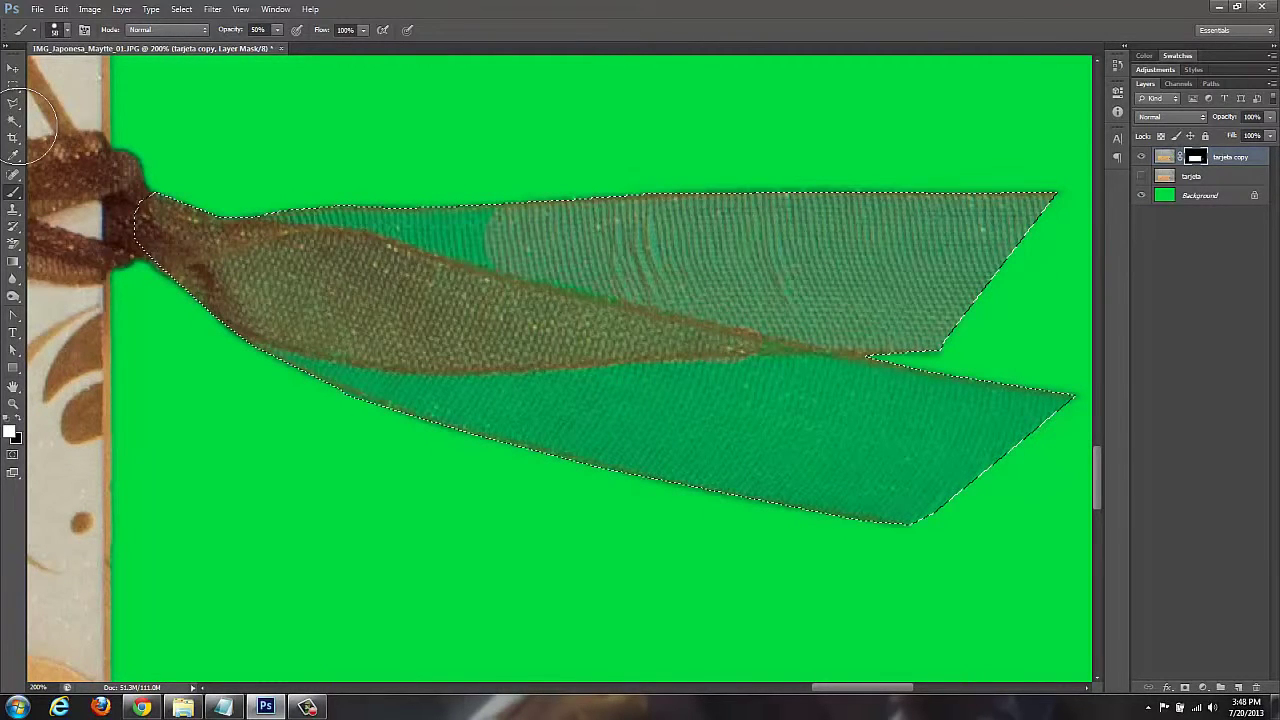
mouse_move(350, 380)
mouse_down()
mouse_move(900, 470)
mouse_move(1040, 410)
mouse_up()
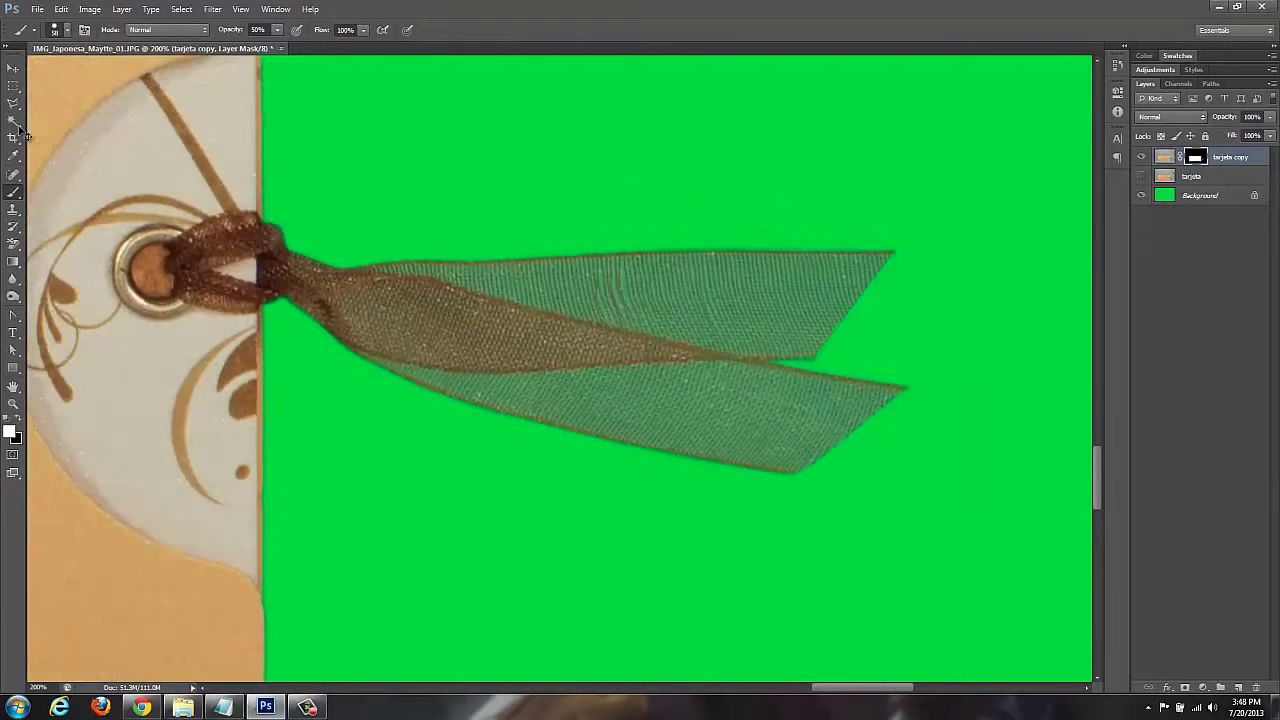
key(ctrl+minus)
key(ctrl+minus)
key(ctrl+minus)
key(ctrl+minus)
key(ctrl+minus)
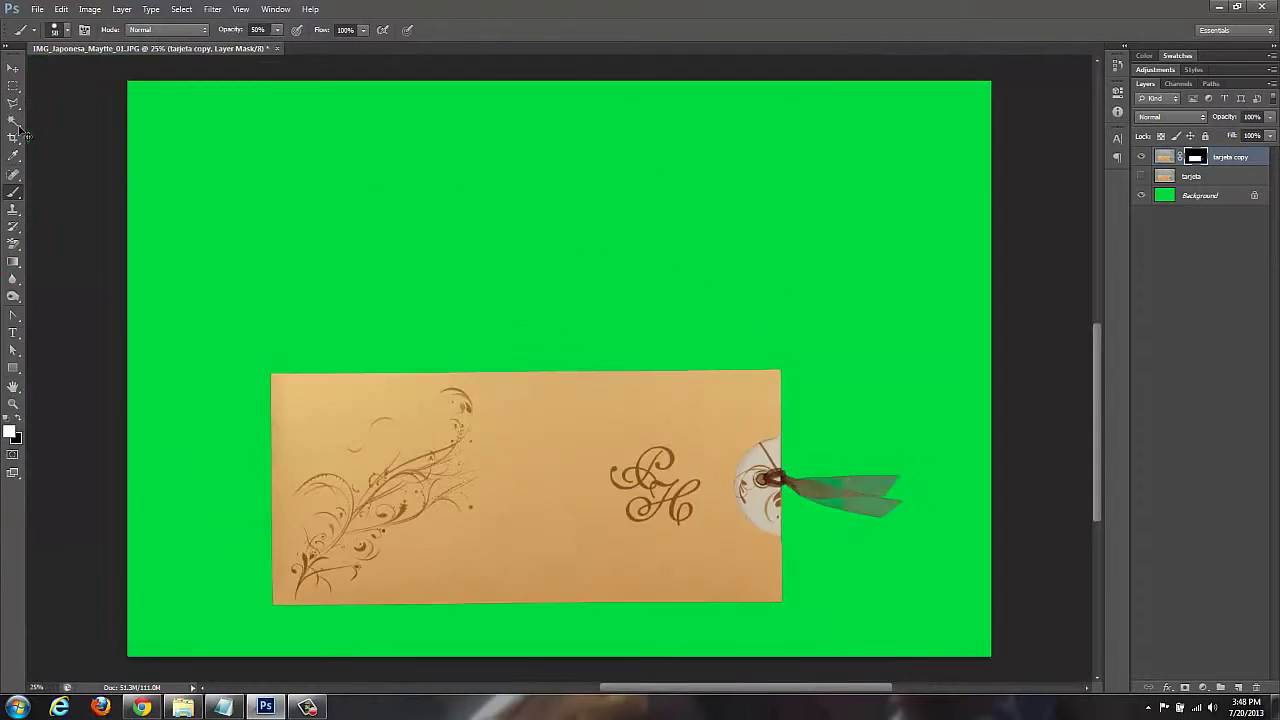
key(v)
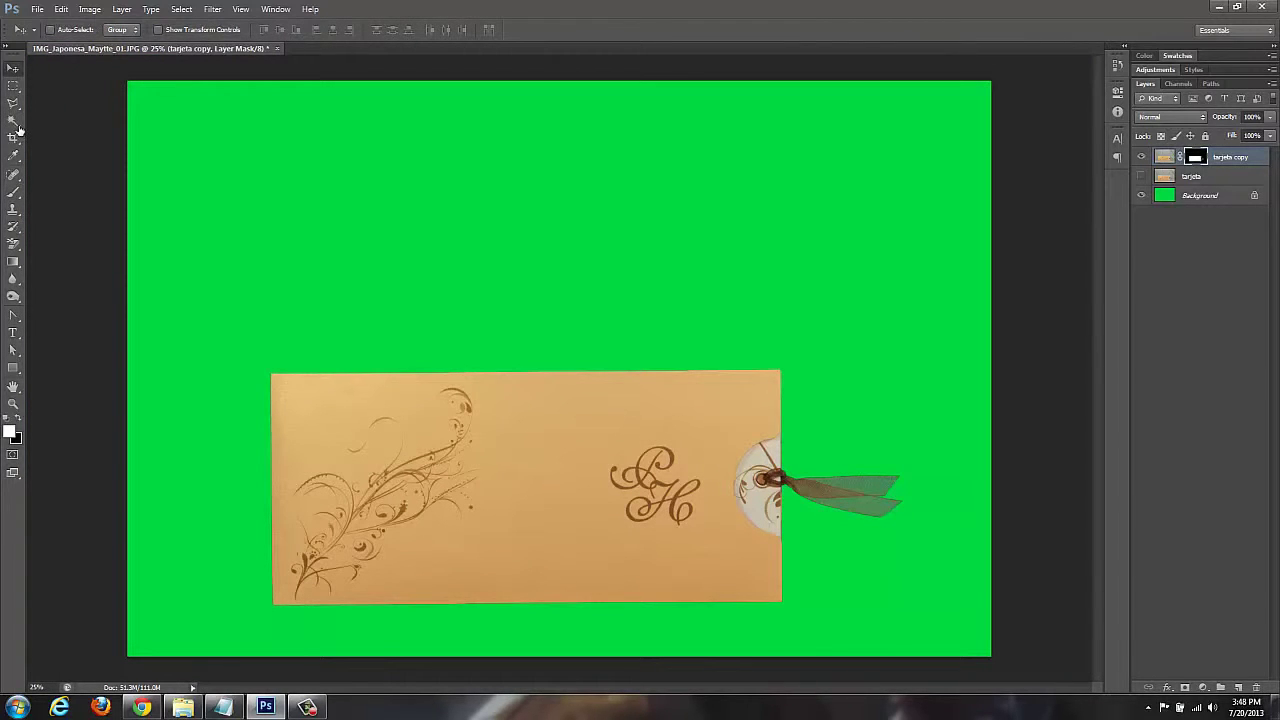
Step: Make the Background layer active and fill it with hot pink instead of green
key(alt+comma)
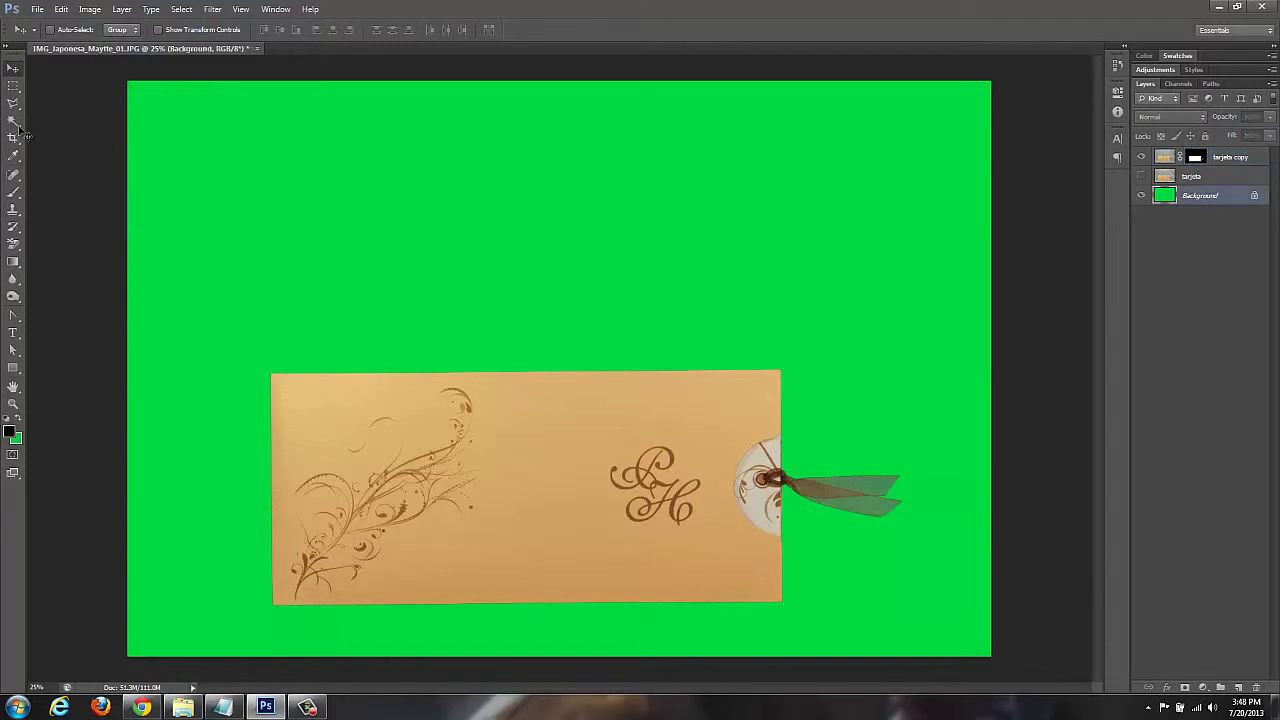
click(15, 439)
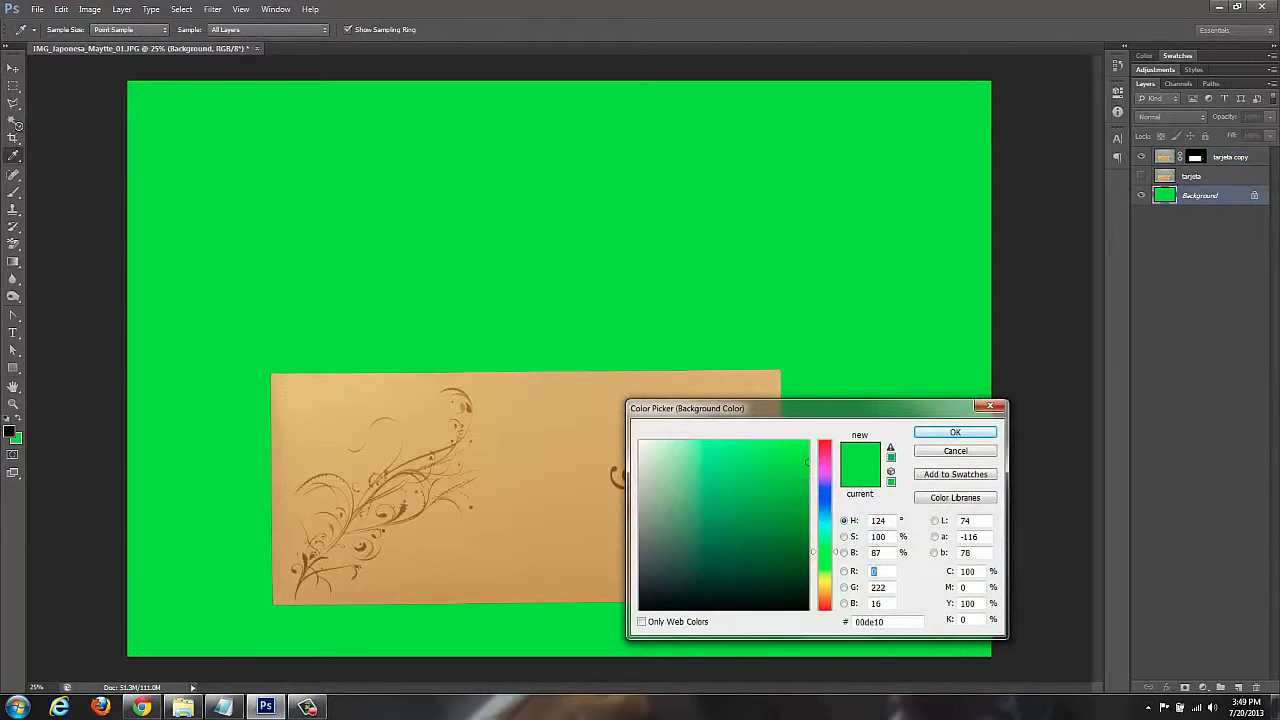
click(824, 587)
click(824, 455)
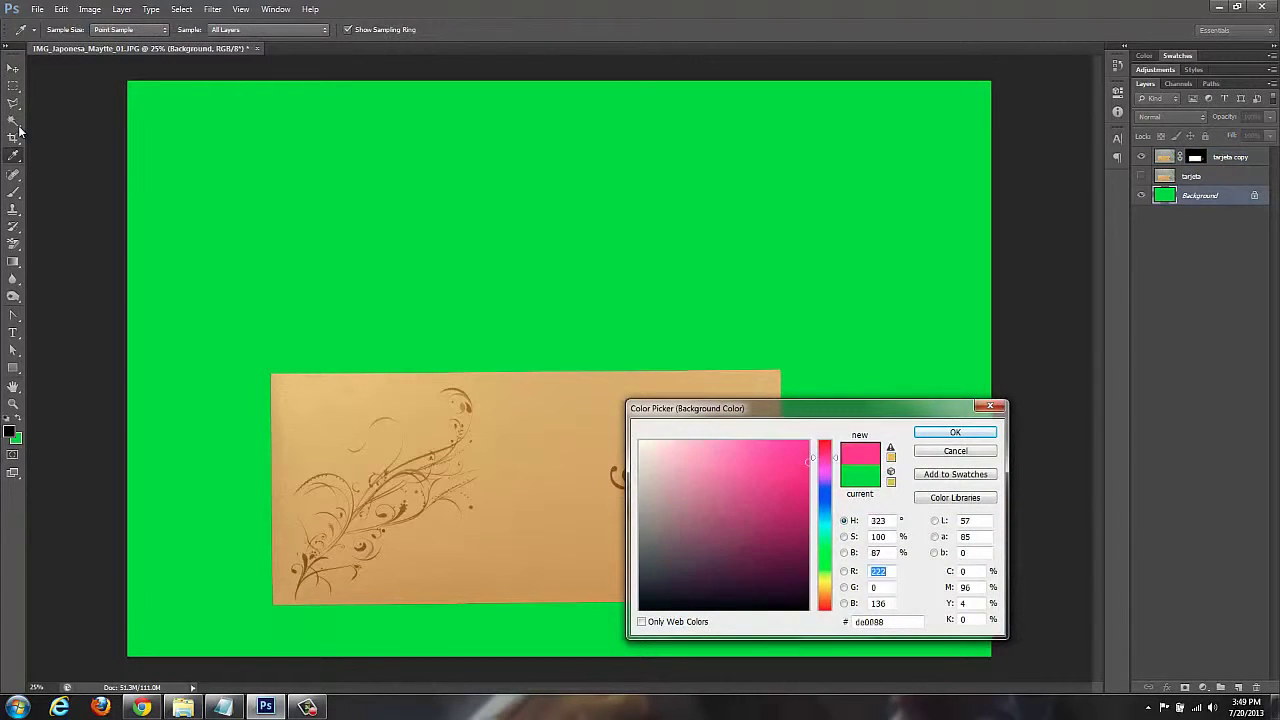
click(955, 432)
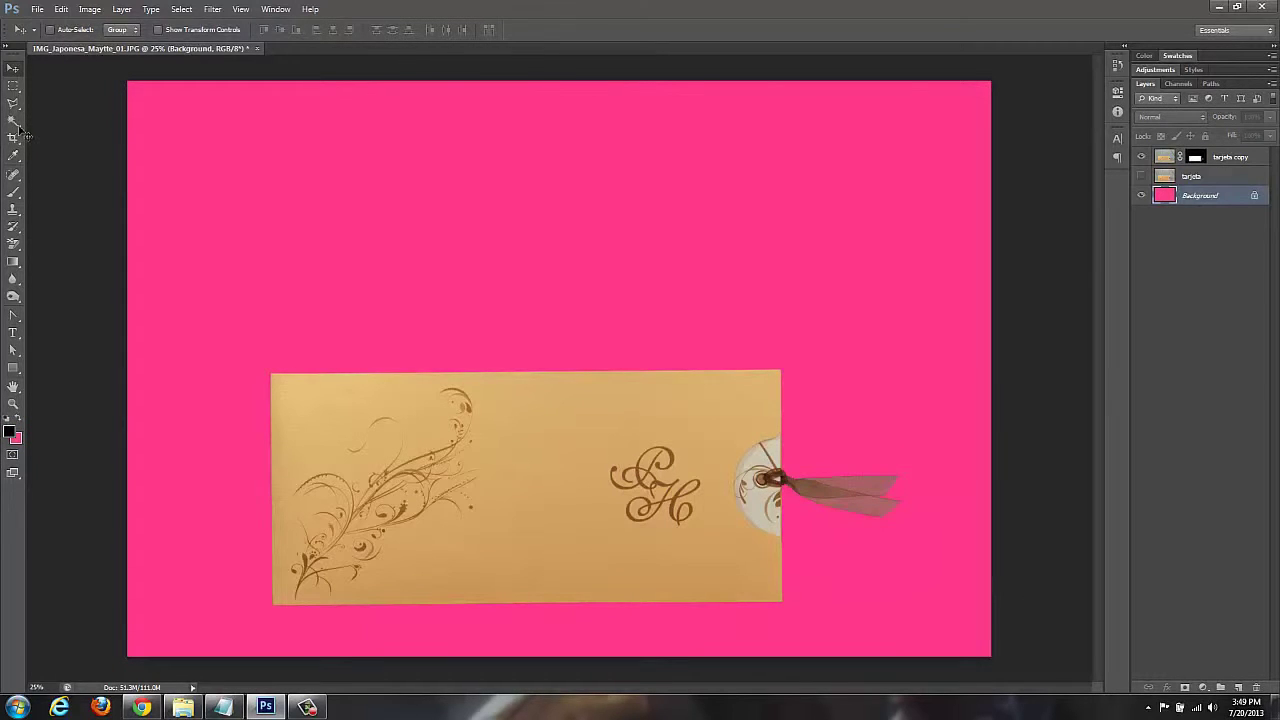